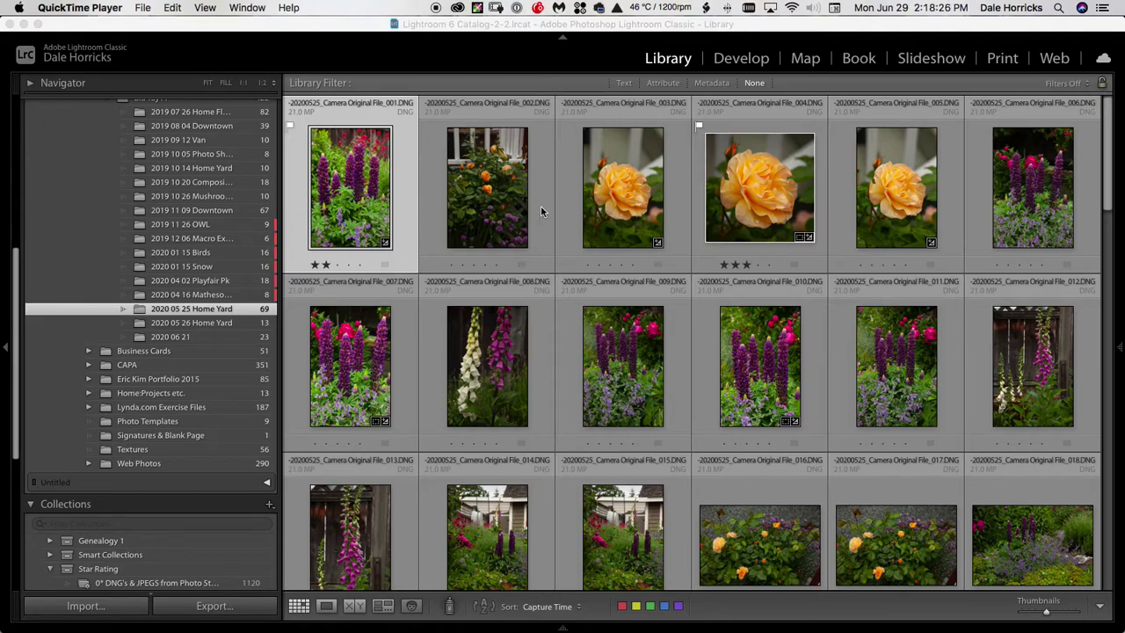
Open the Import window and set the import mode to Copy as DNG, briefly trying Add first
click(93, 607)
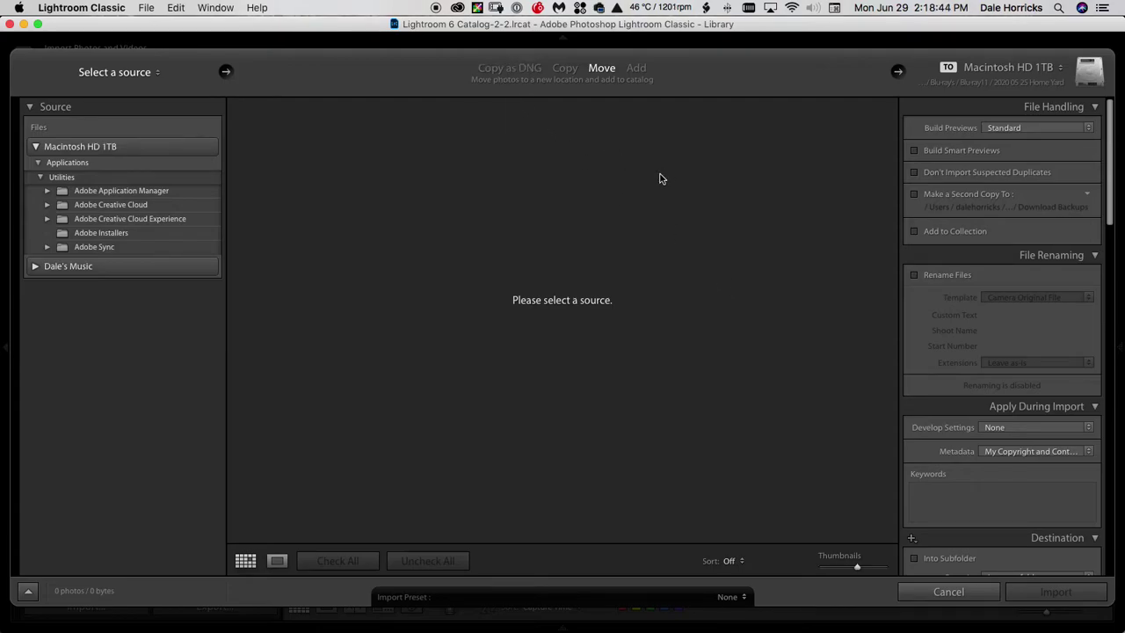
click(500, 70)
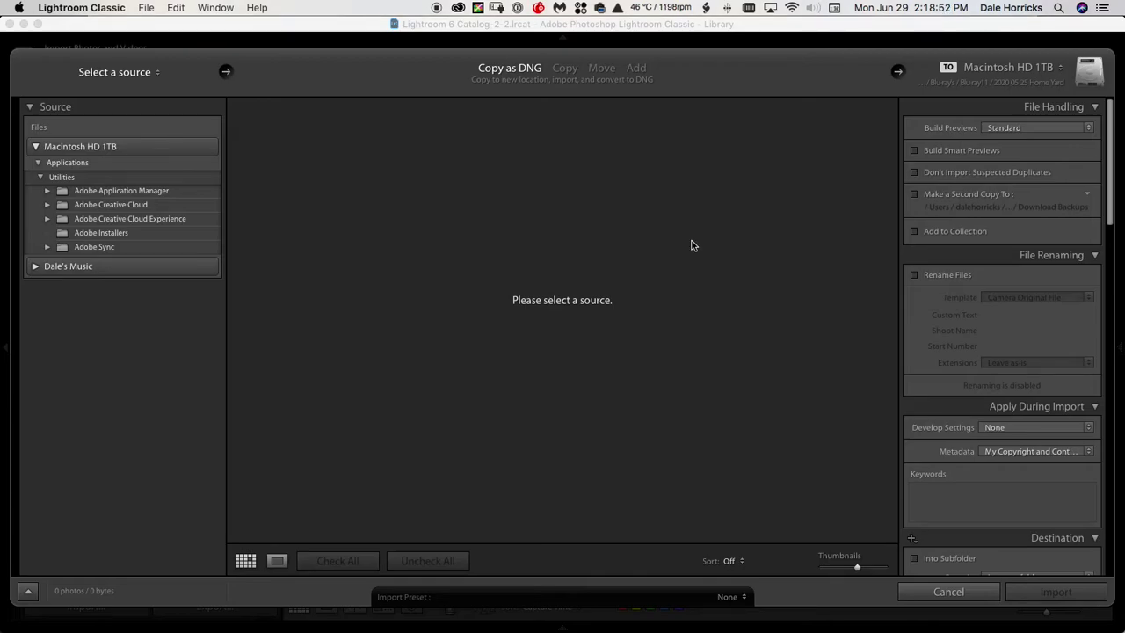
click(636, 68)
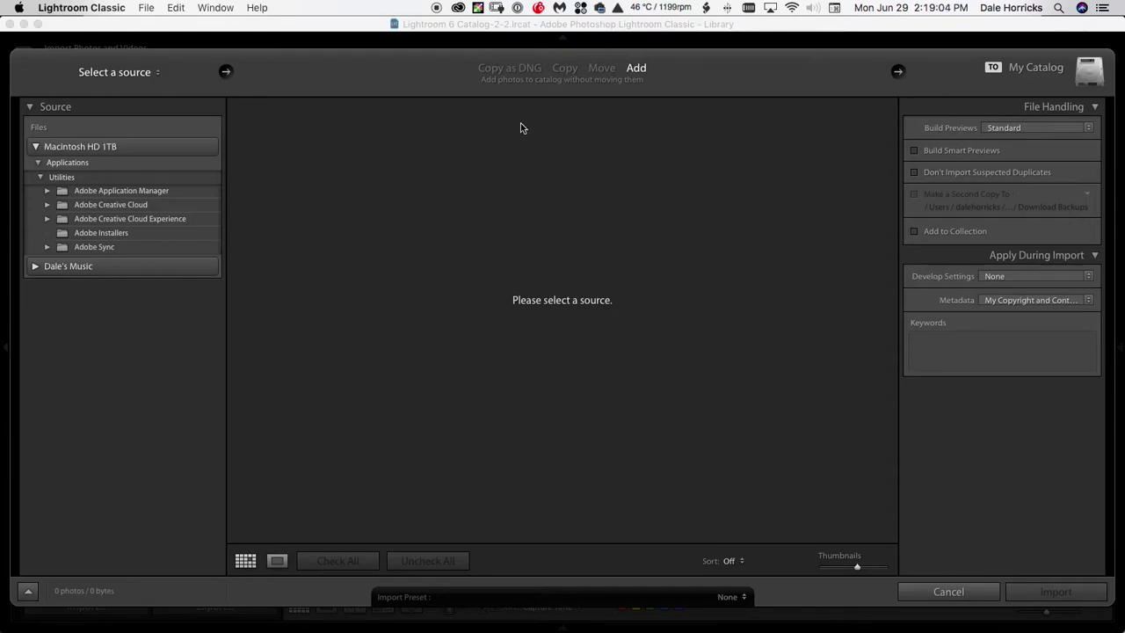
click(500, 68)
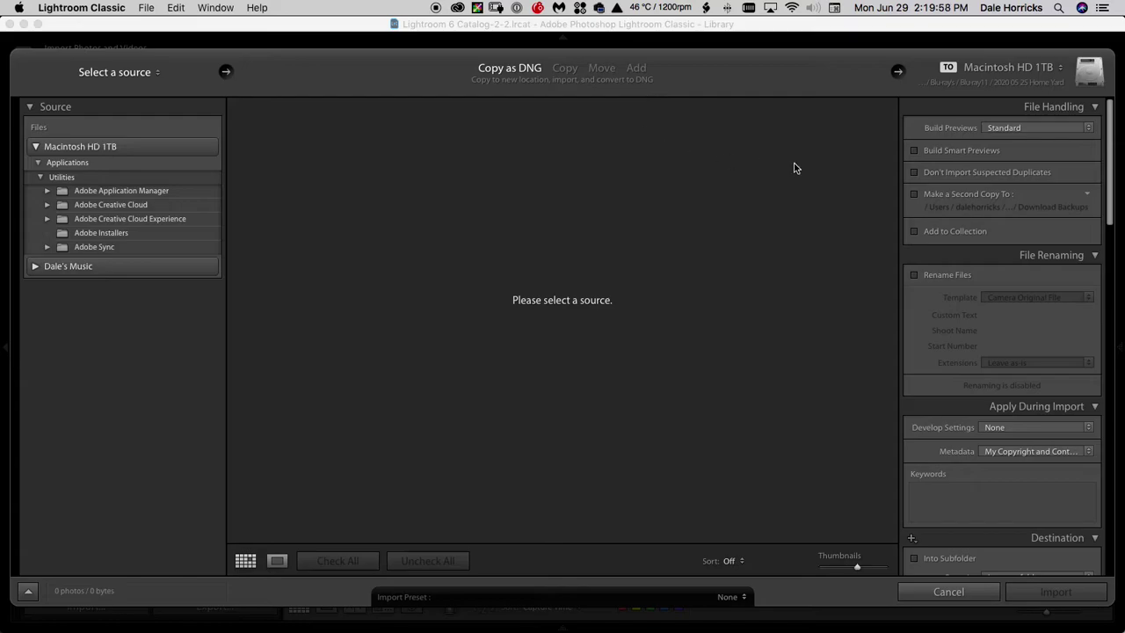
Show the Build Previews choices, keeping Standard for the Copy as DNG import
click(1067, 128)
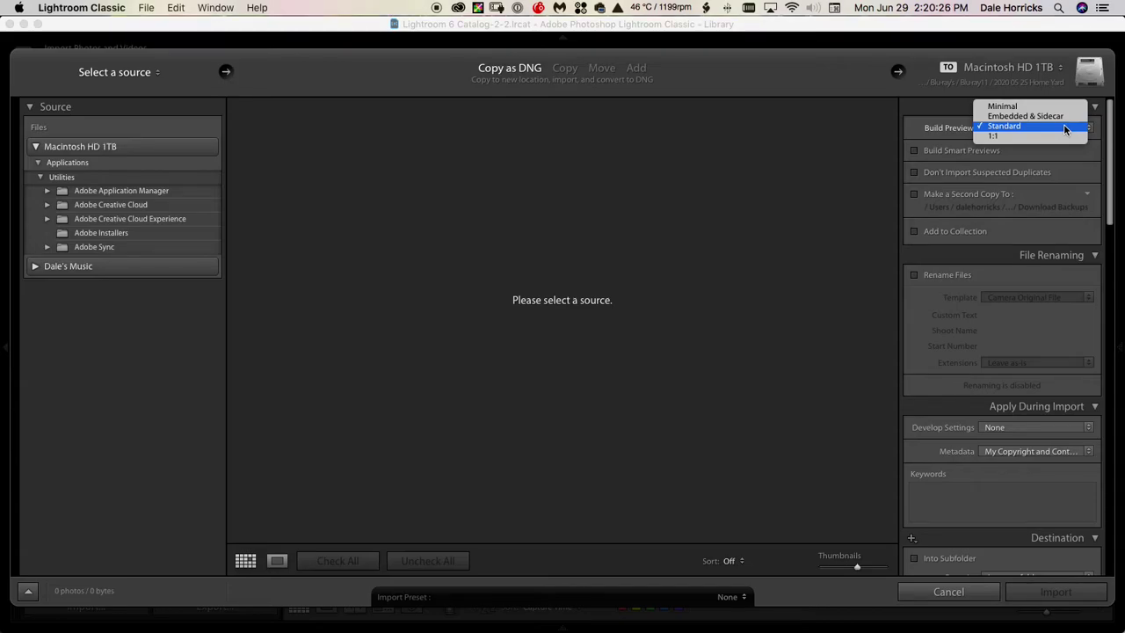
click(1064, 126)
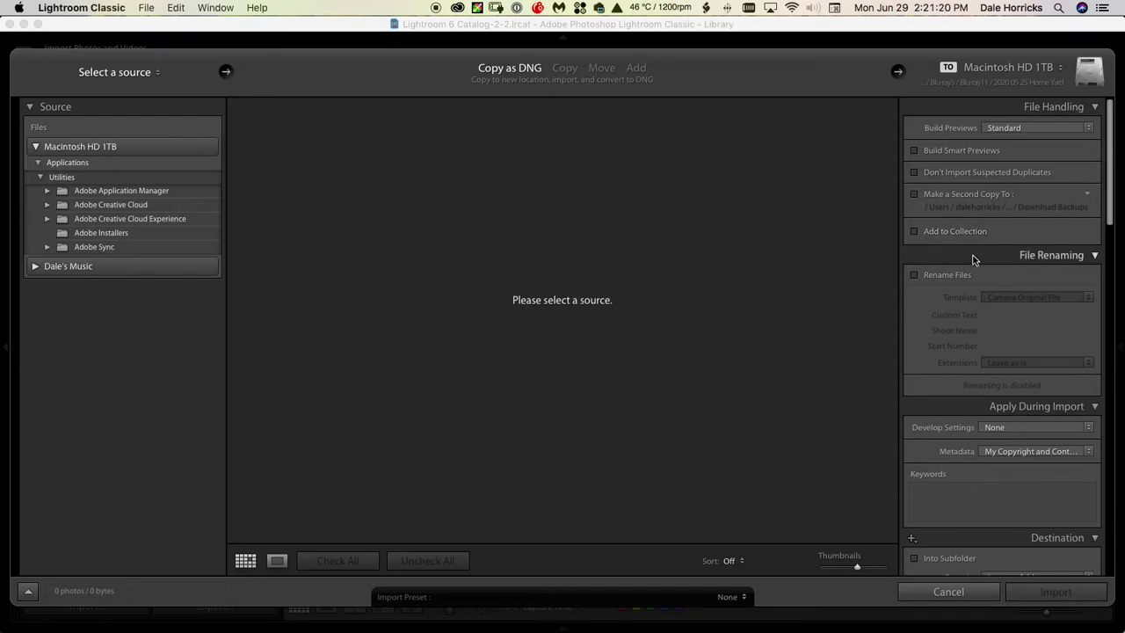
click(915, 276)
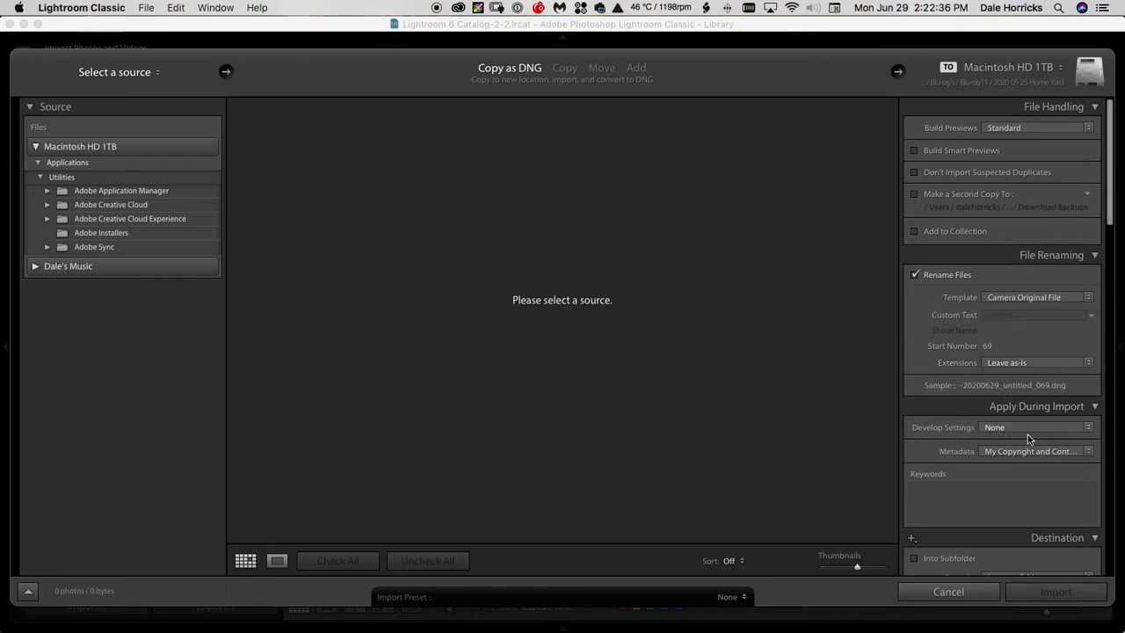
Scroll down the import settings panels toward File Renaming and Apply During Import
scroll(1032, 408, down, 3)
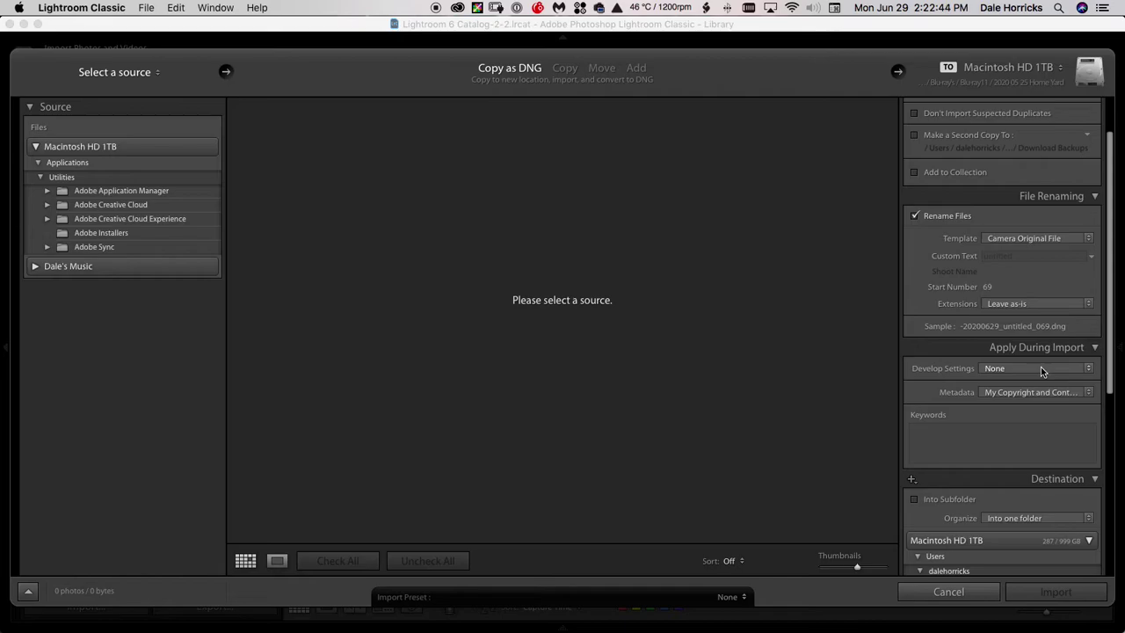
click(1041, 367)
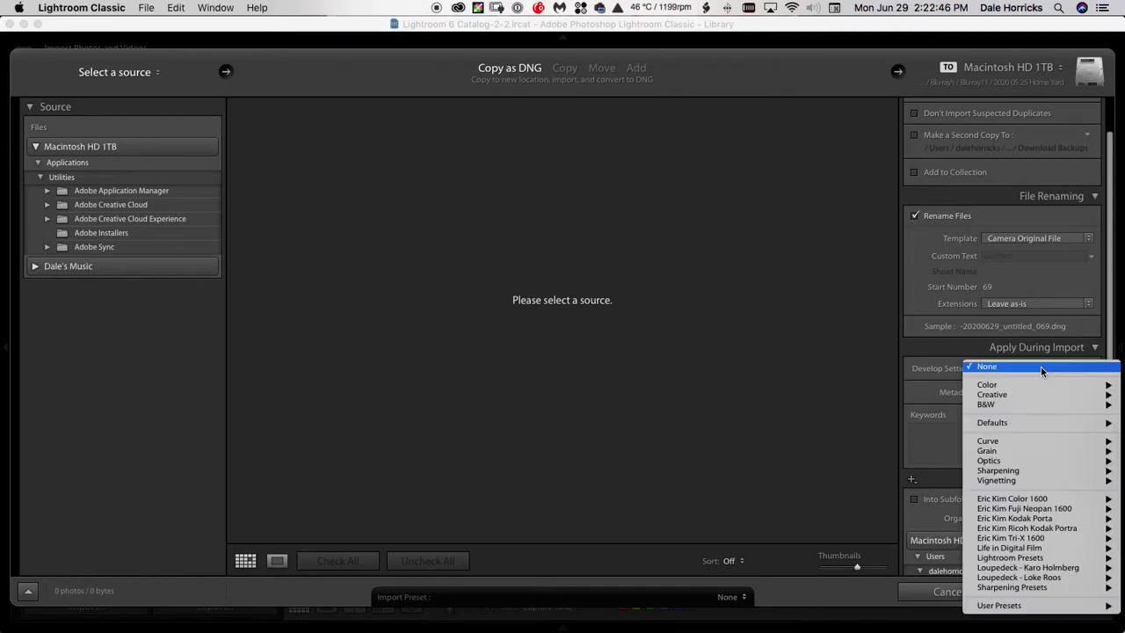
click(827, 373)
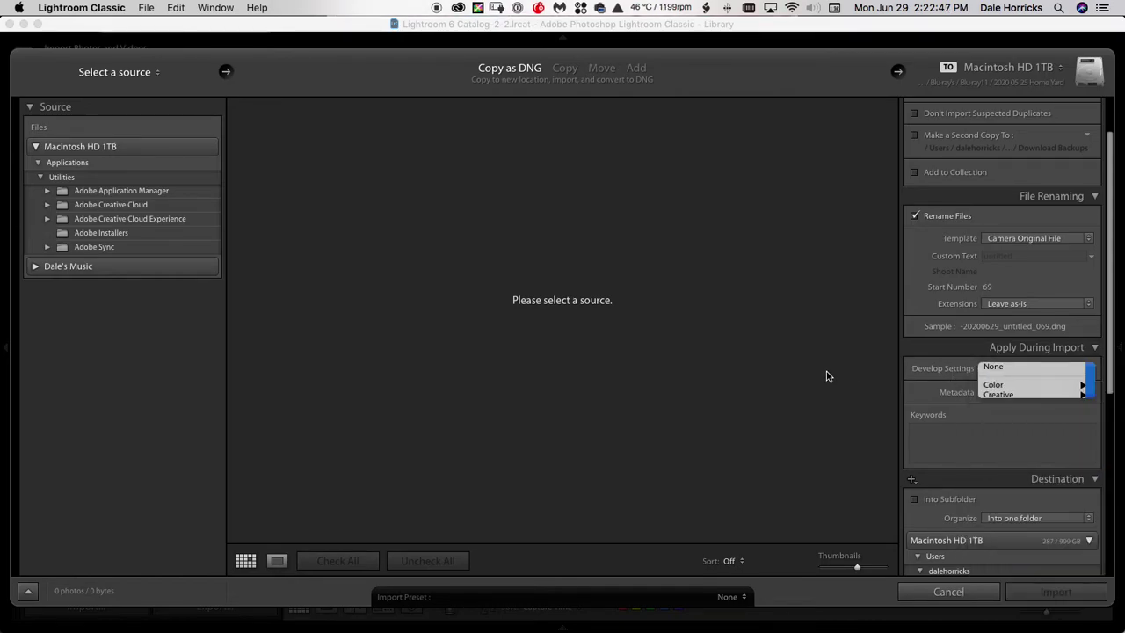
click(1069, 431)
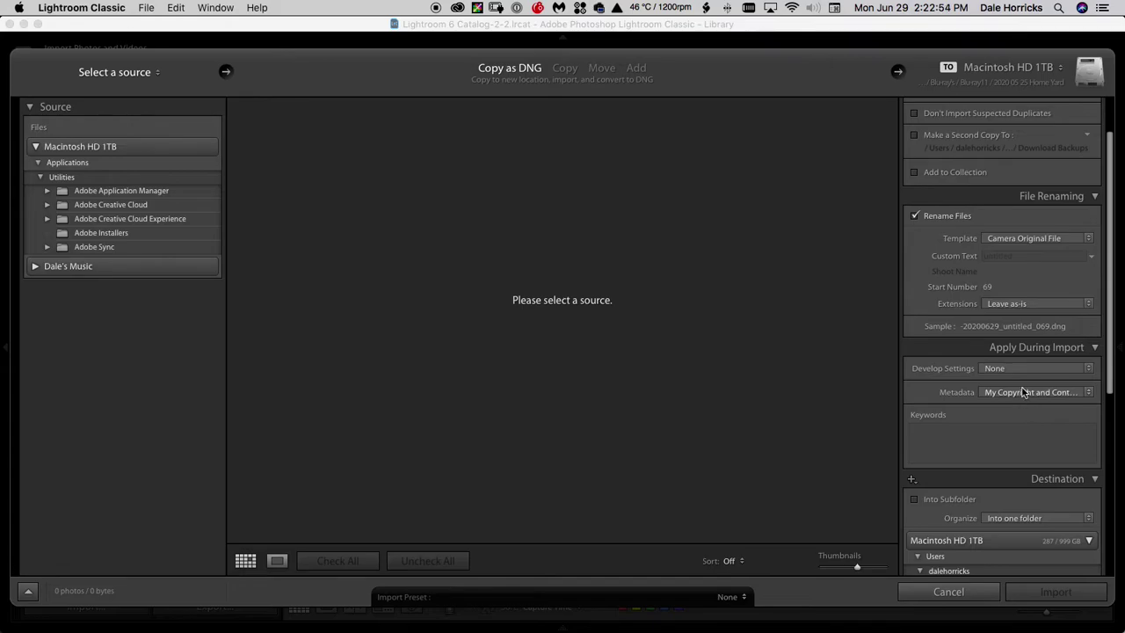
scroll(1024, 392, down, 5)
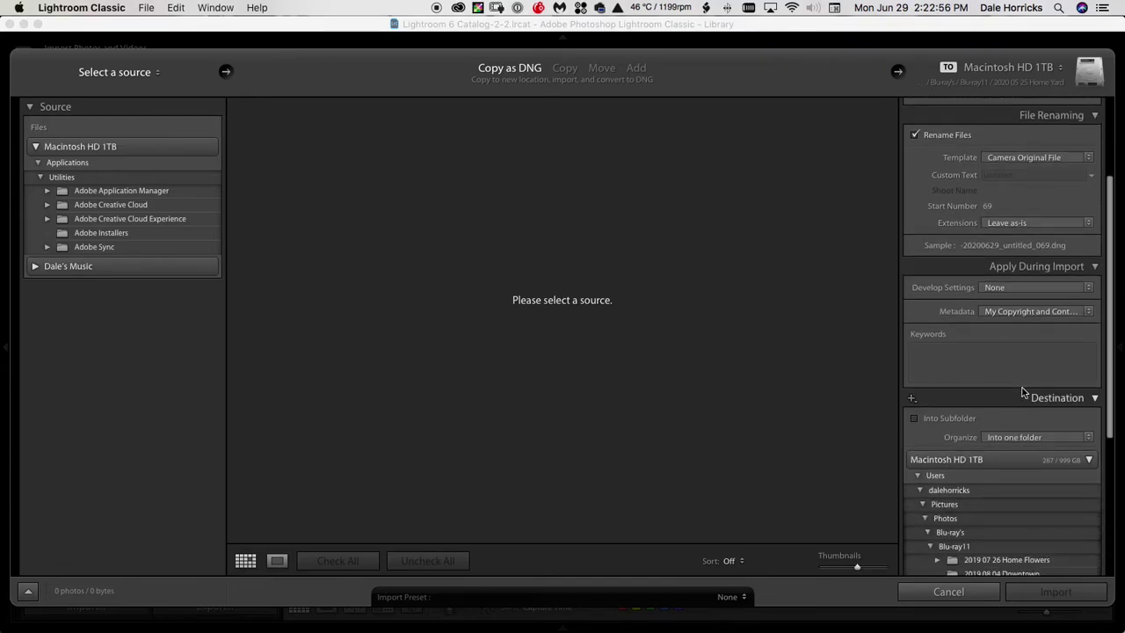
scroll(1027, 466, down, 4)
Turn on Into Subfolder, pick Blu-ray11 as the destination, and select the subfolder name field
click(915, 344)
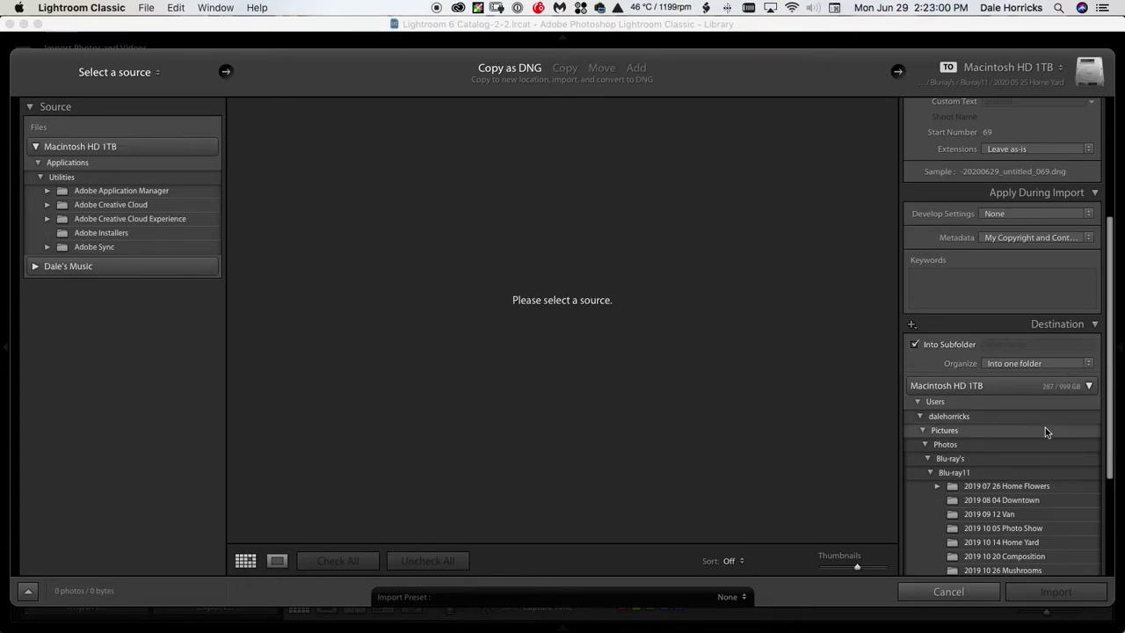
scroll(1046, 427, down, 5)
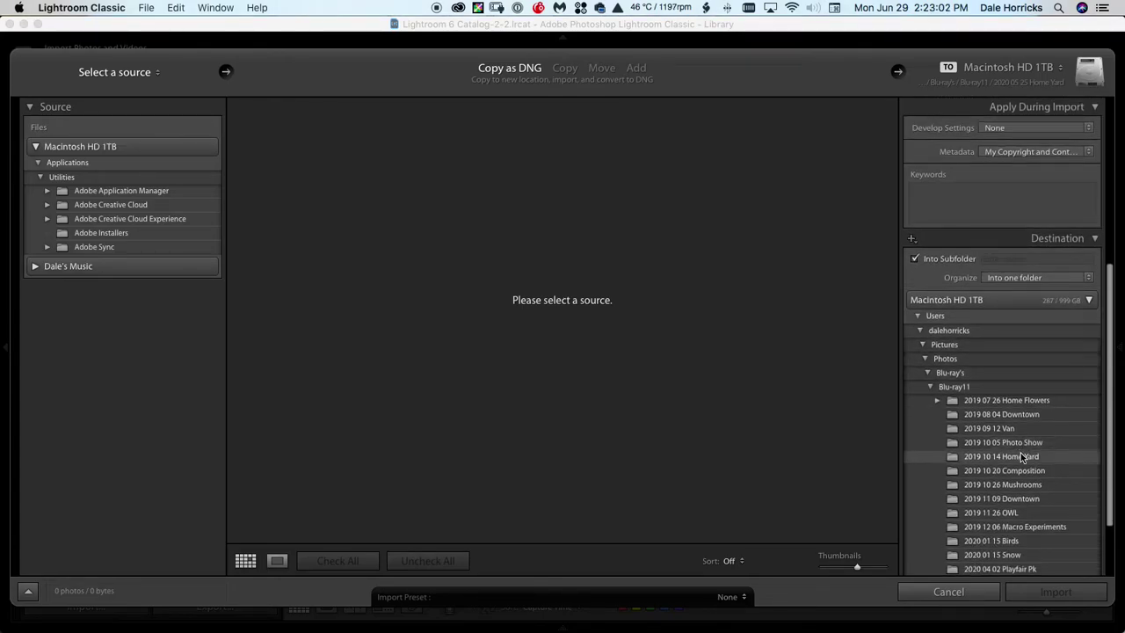
click(956, 387)
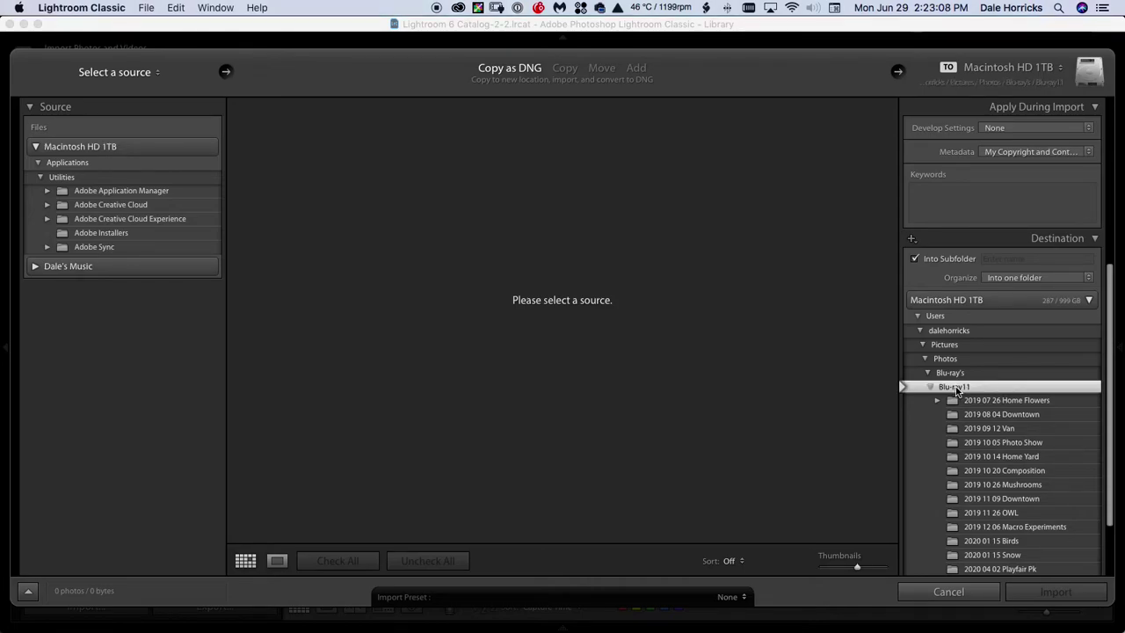
click(999, 258)
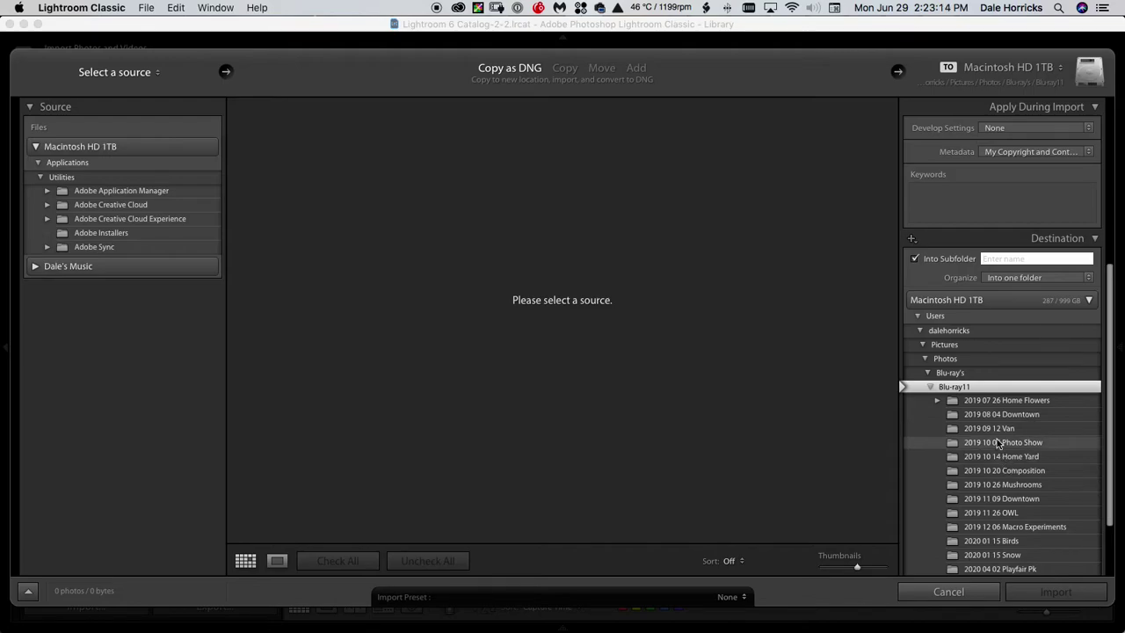
Cancel the import and return to the Library grid of the Home Yard photos
scroll(999, 430, down, 3)
scroll(999, 431, up, 1)
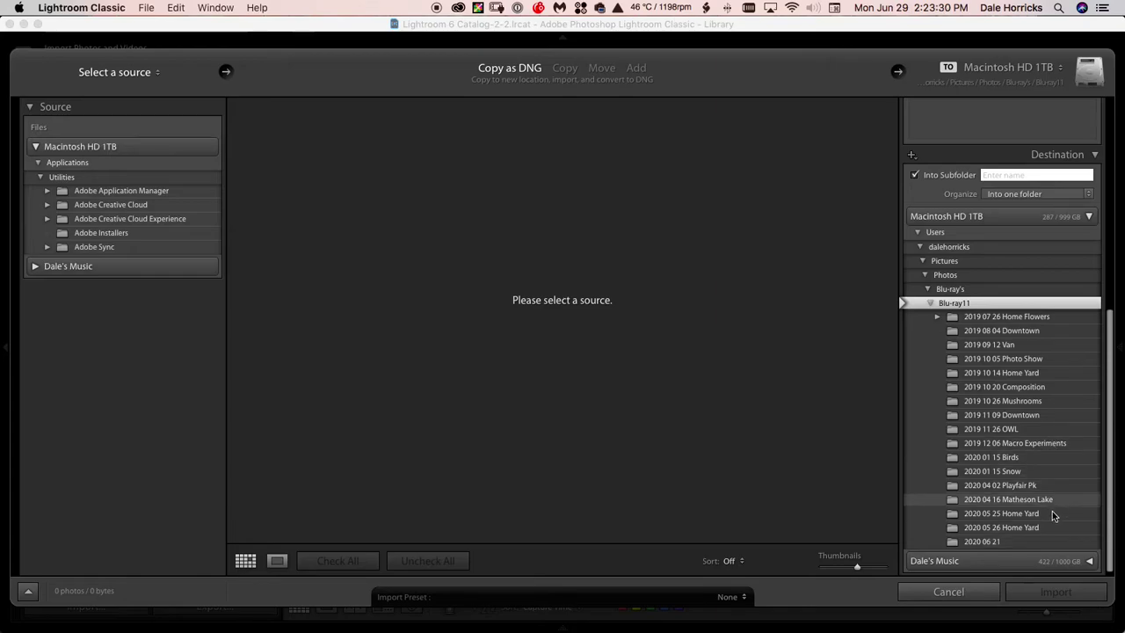
scroll(1025, 481, up, 1)
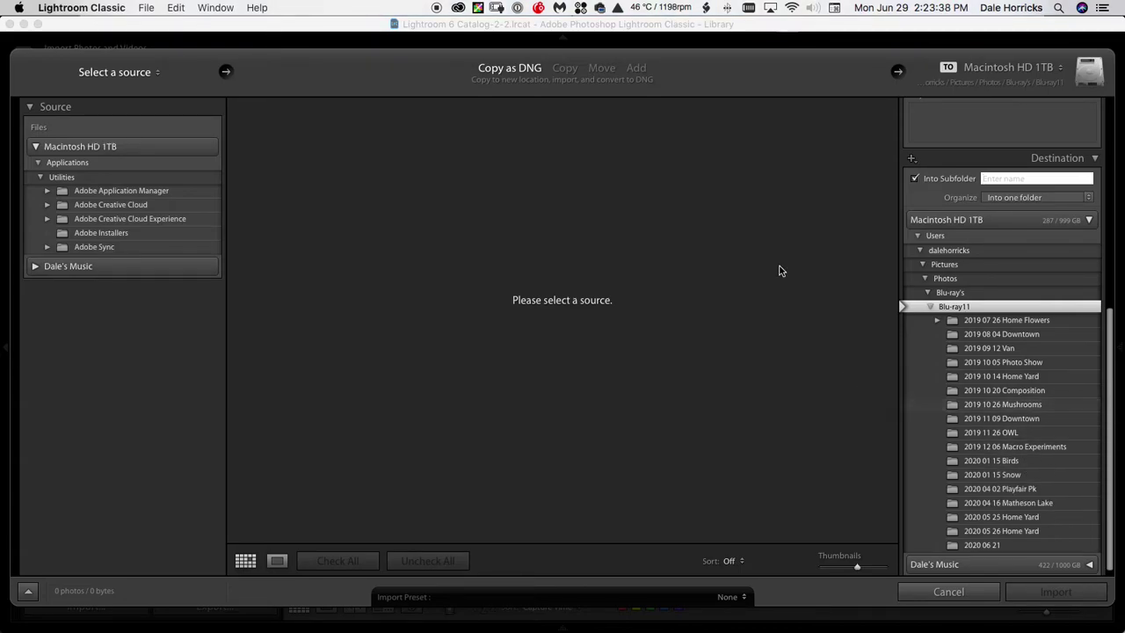
click(923, 595)
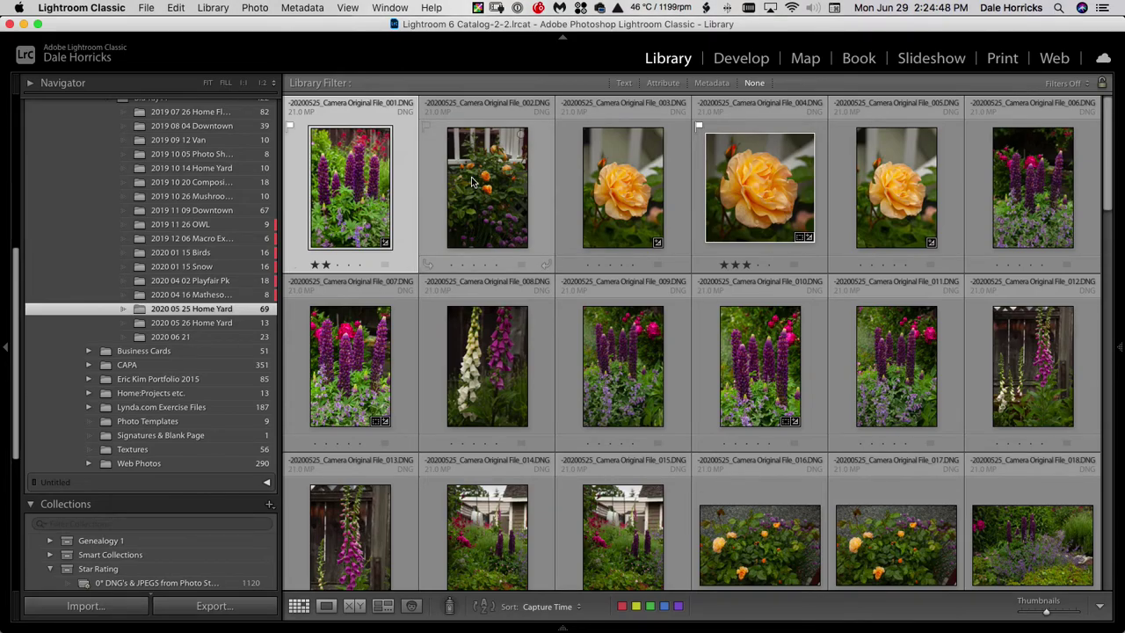
mouse_move(472, 182)
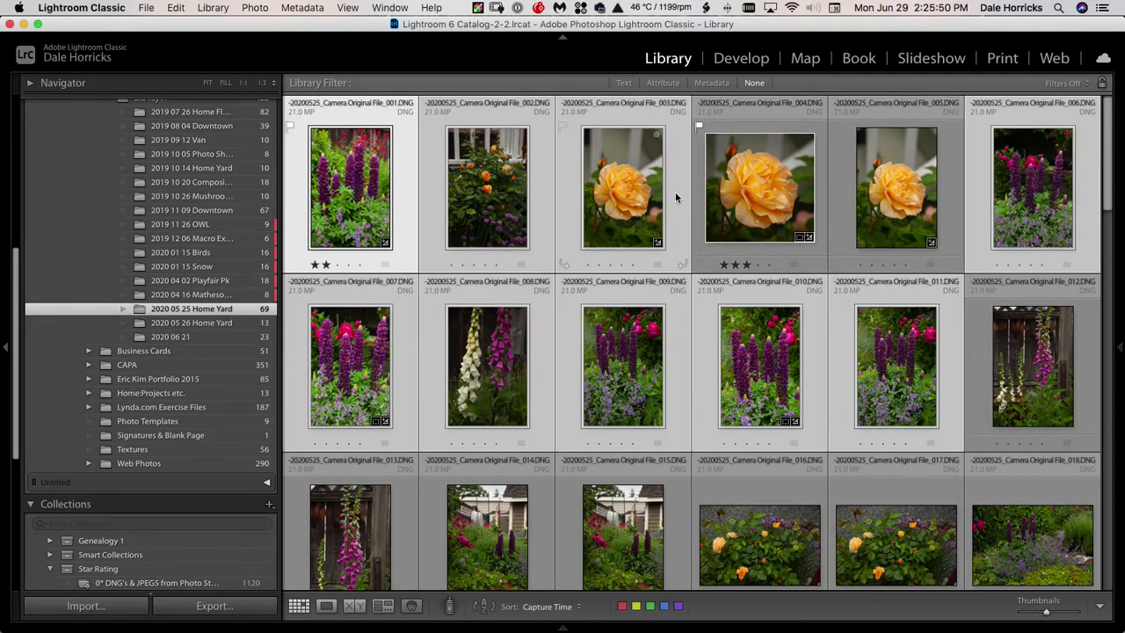
Scroll down through the remaining Home Yard thumbnails and back up toward the first ones
scroll(600, 202, down, 3)
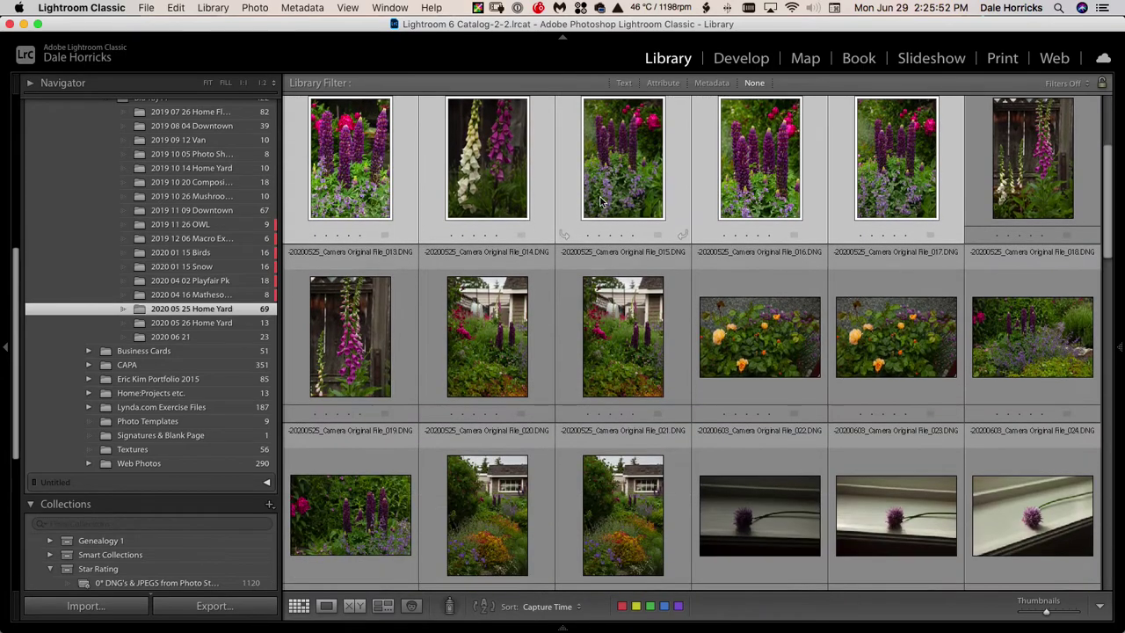
scroll(373, 134, down, 5)
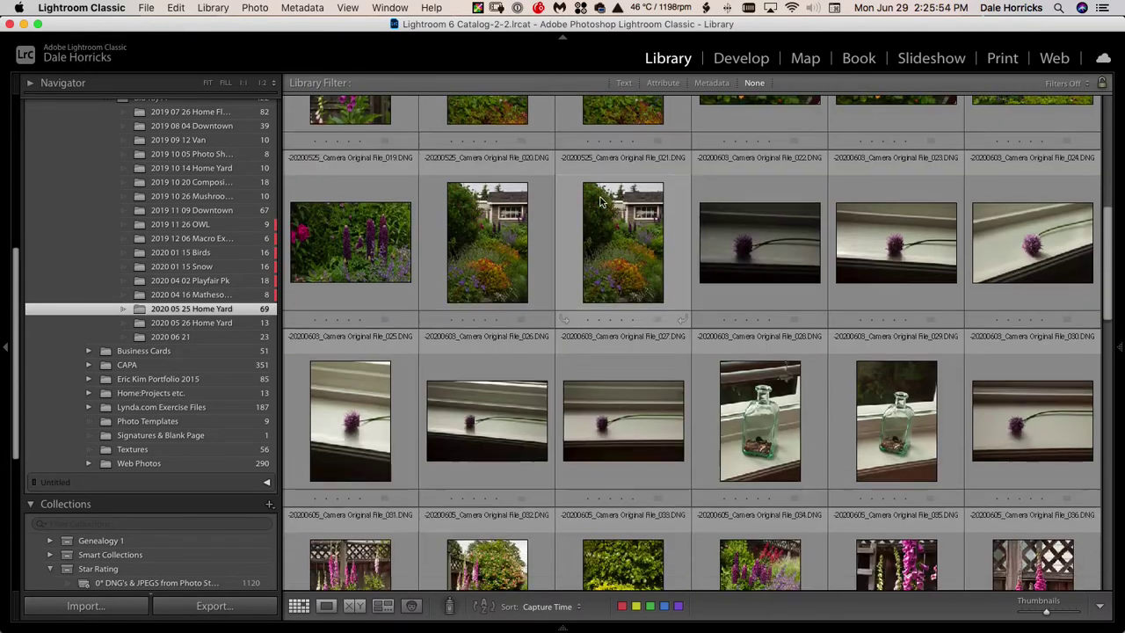
scroll(523, 210, down, 4)
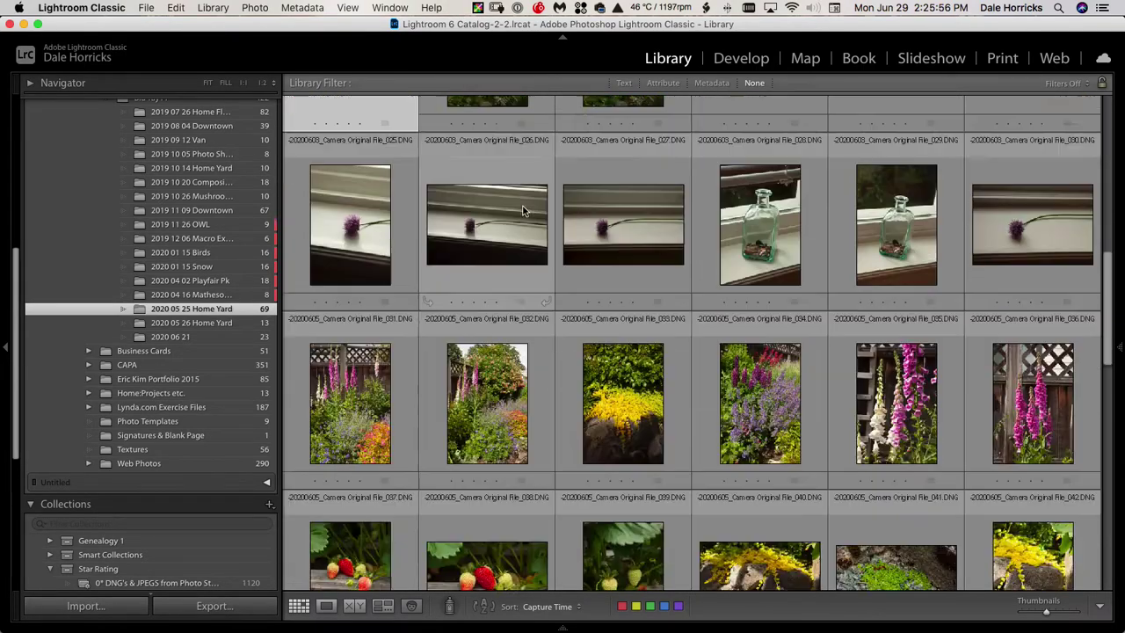
scroll(523, 209, down, 6)
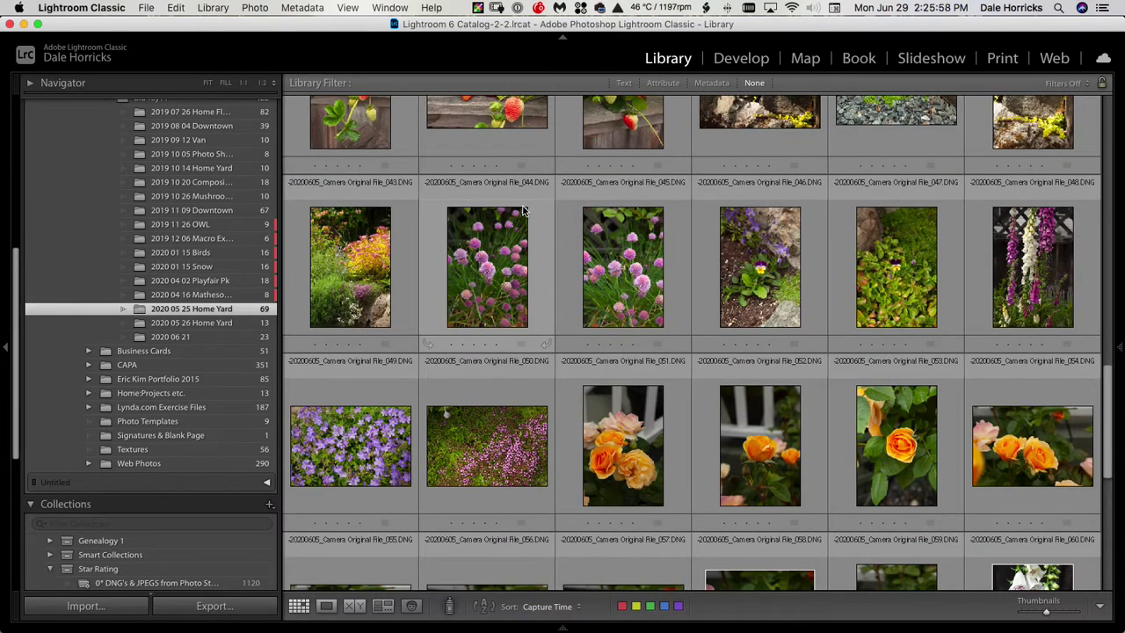
scroll(524, 209, up, 15)
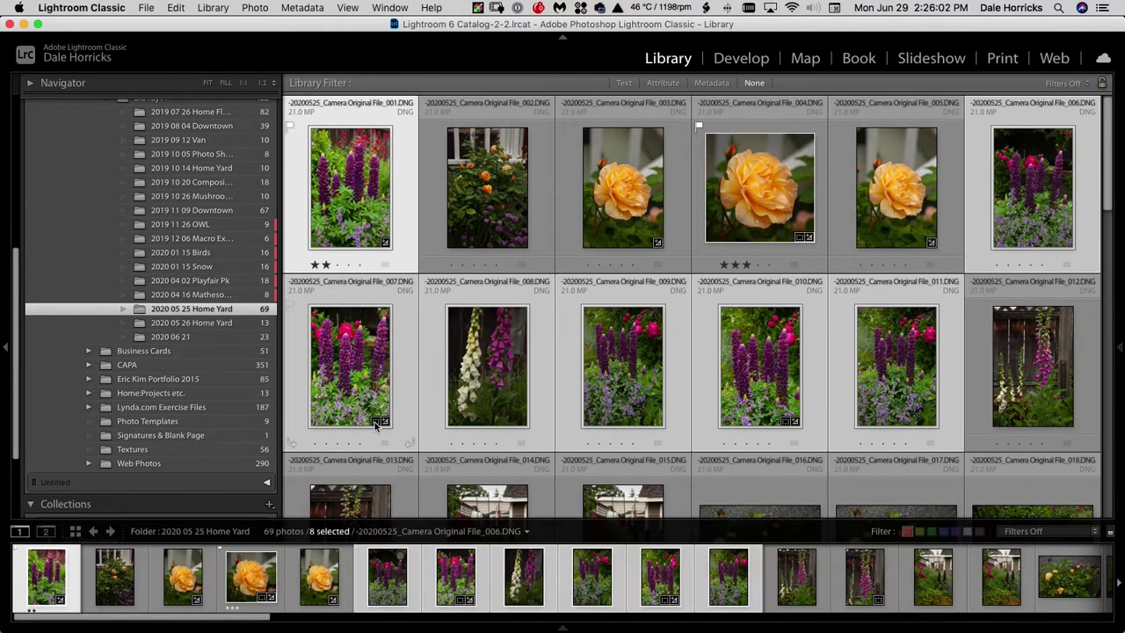
click(383, 606)
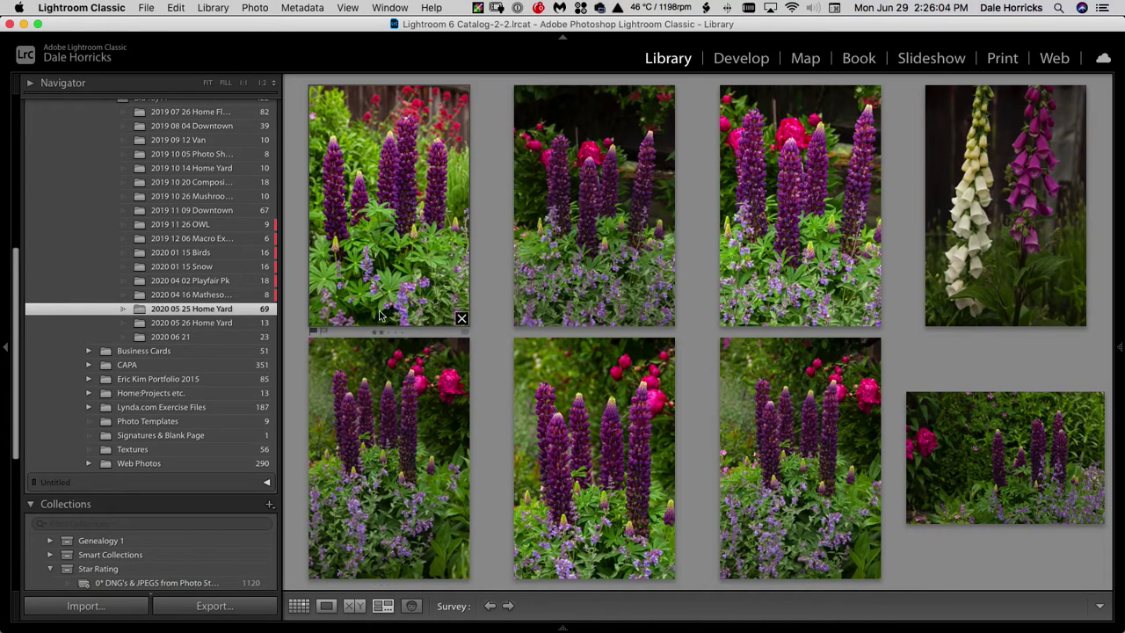
key(f)
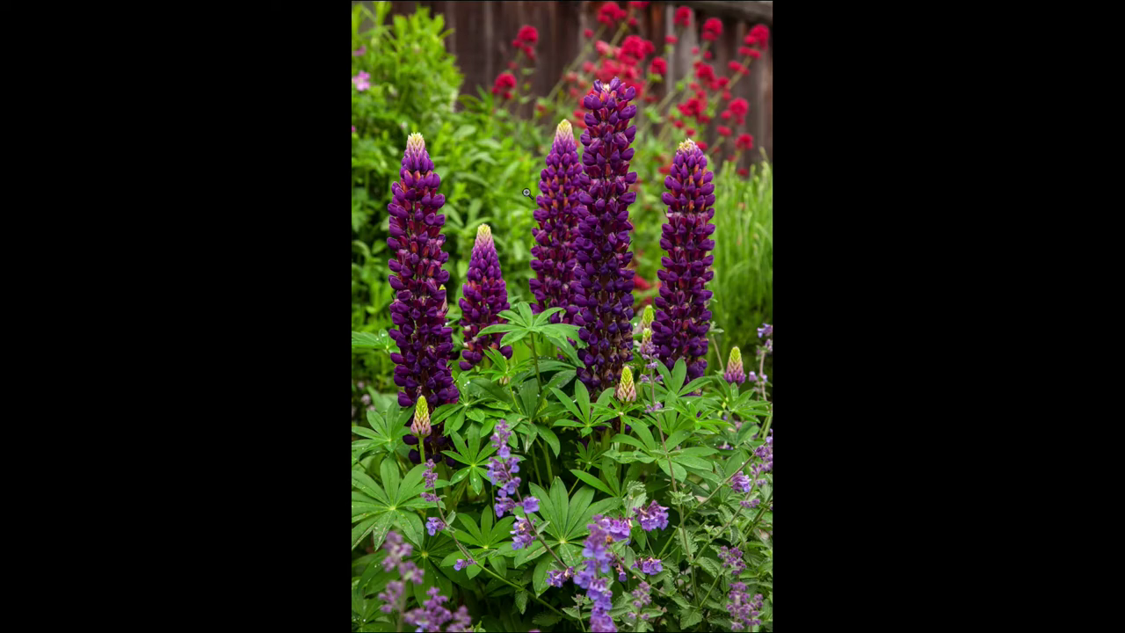
key(Escape)
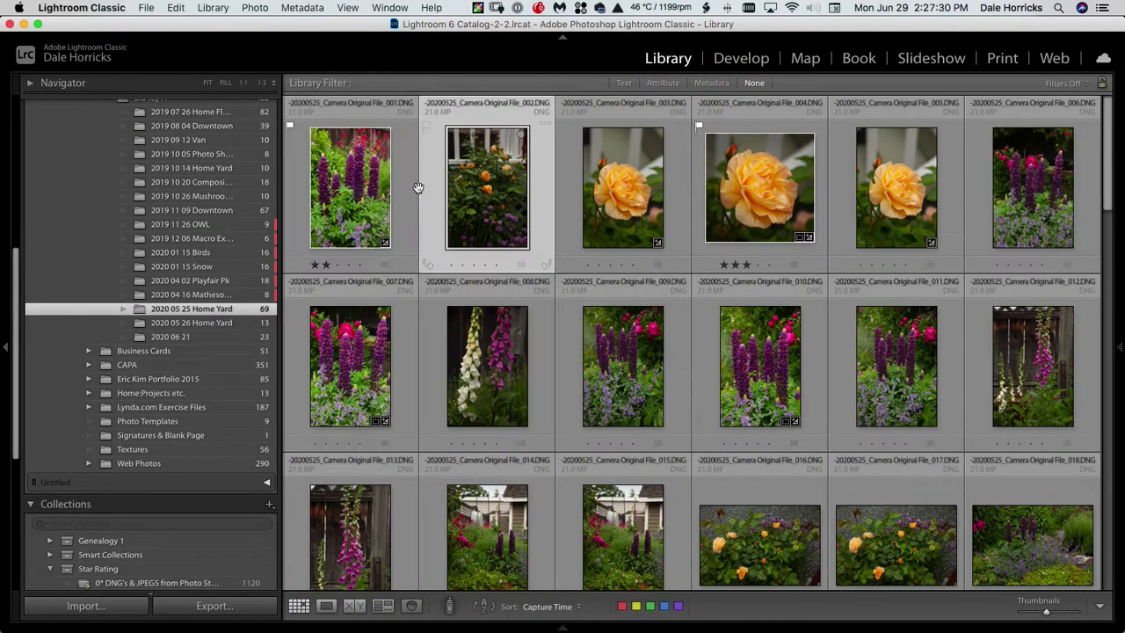
click(371, 183)
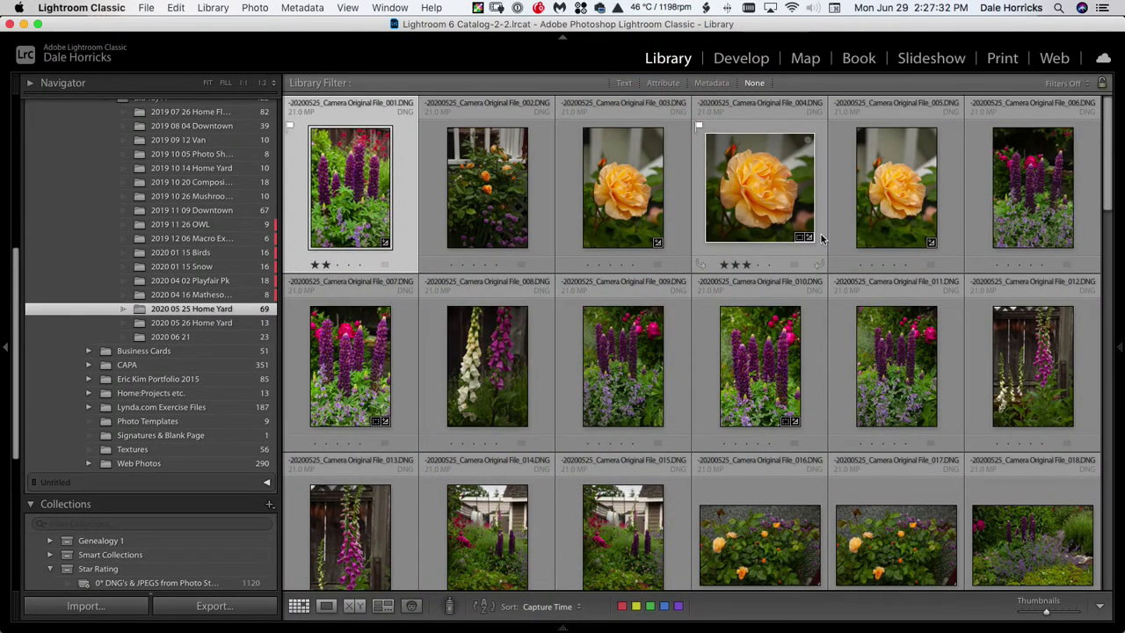
Select photos 006–011 plus 019, delete all seven from disk, then select photo 001
click(1035, 174)
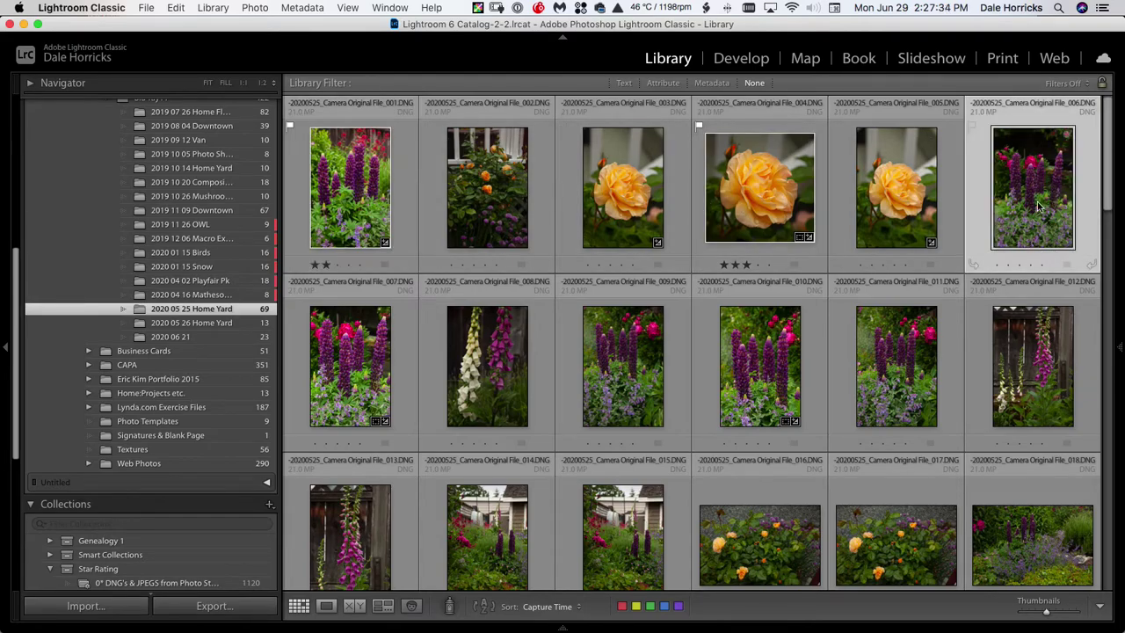
shift+click(912, 341)
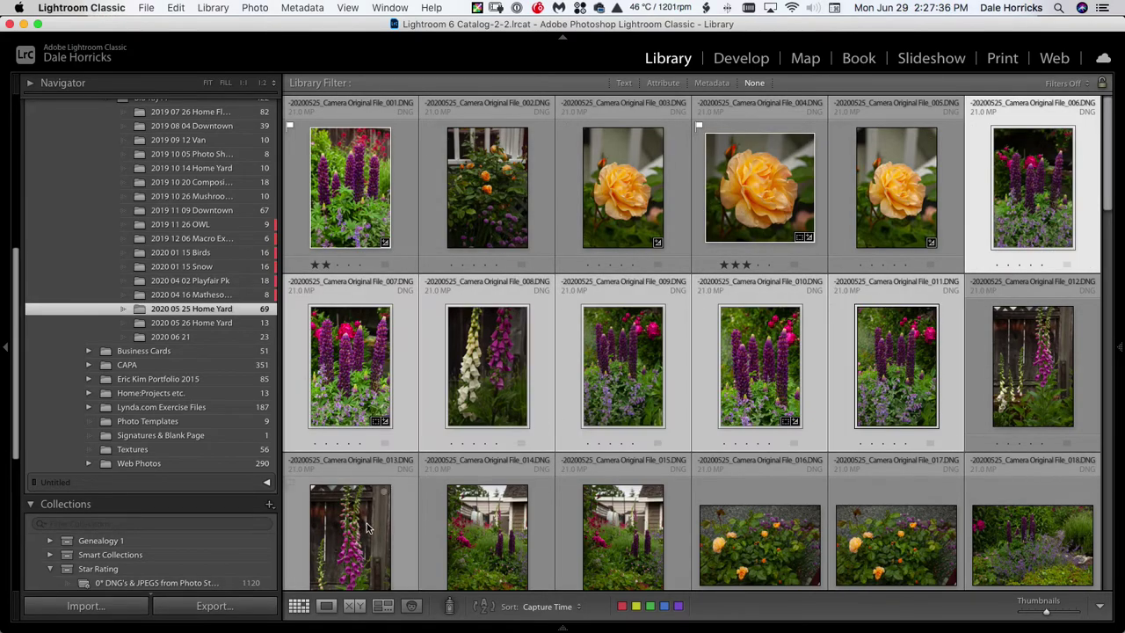
scroll(515, 387, down, 5)
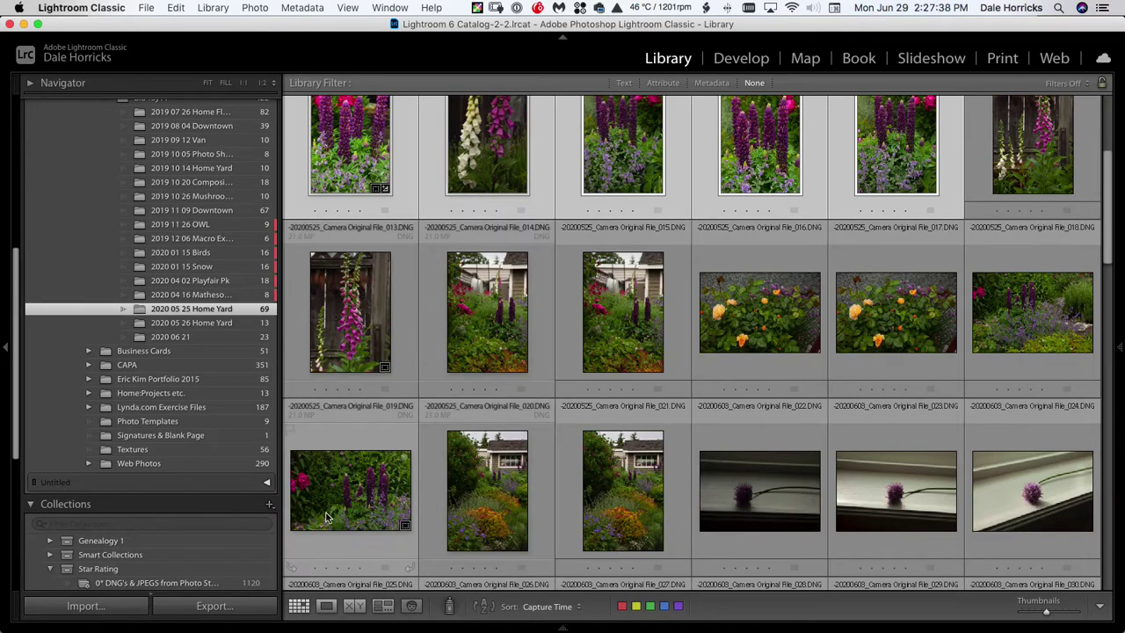
click(350, 490)
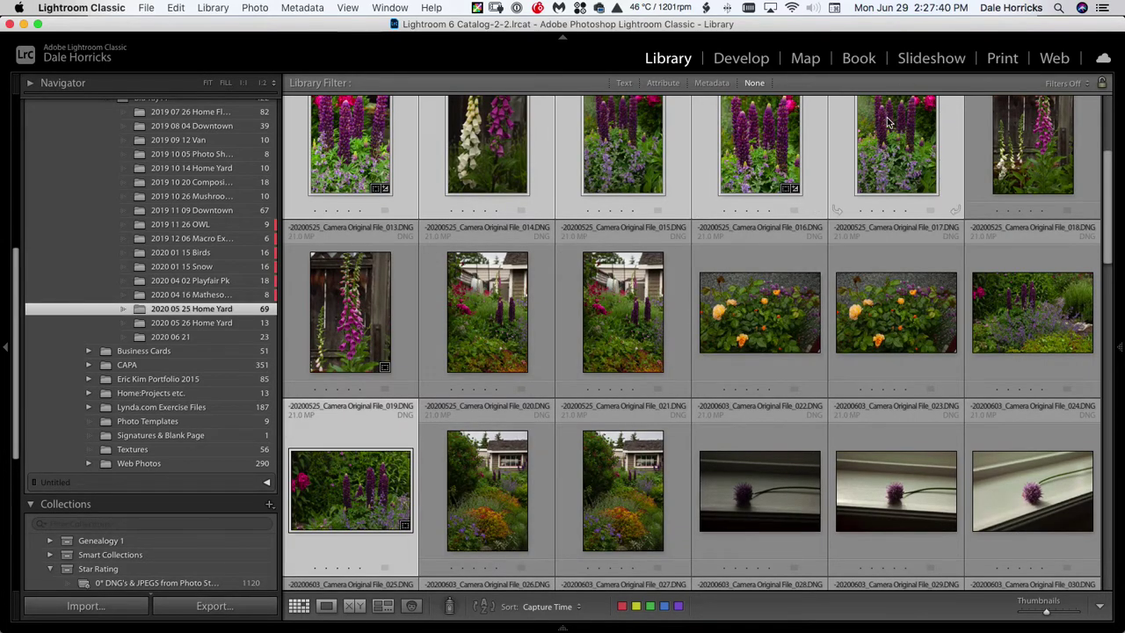
key(Delete)
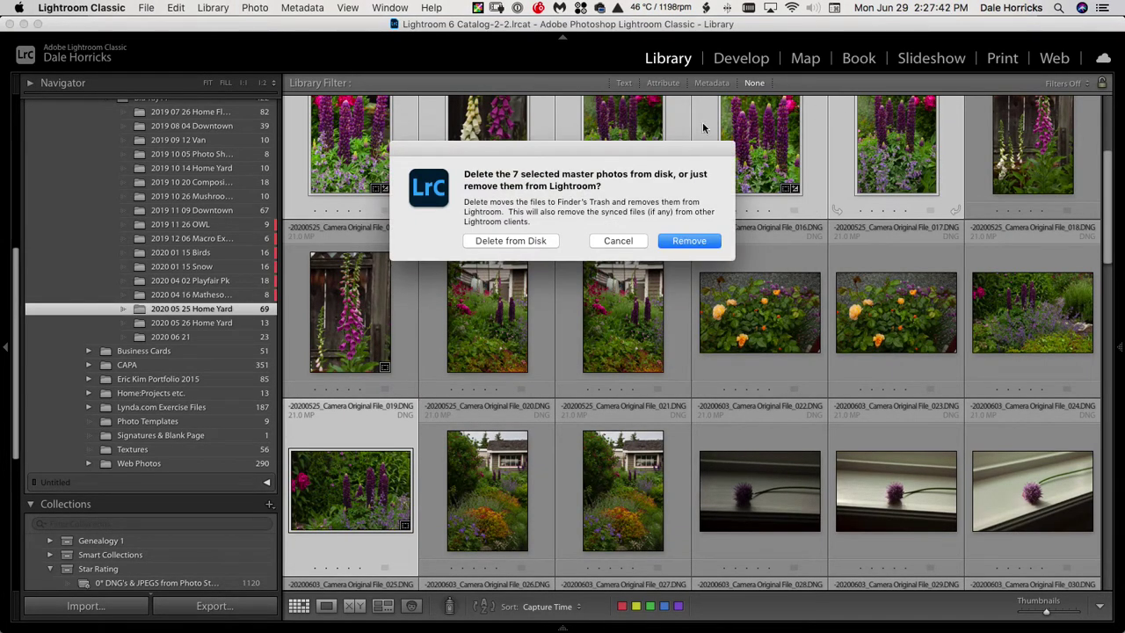
click(533, 241)
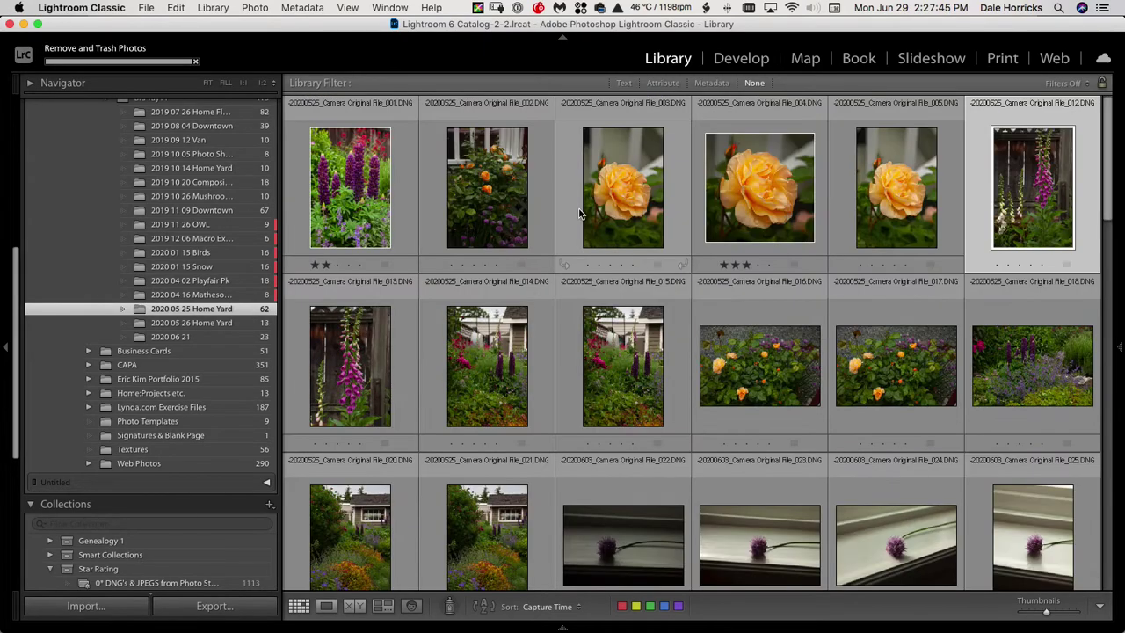
click(359, 185)
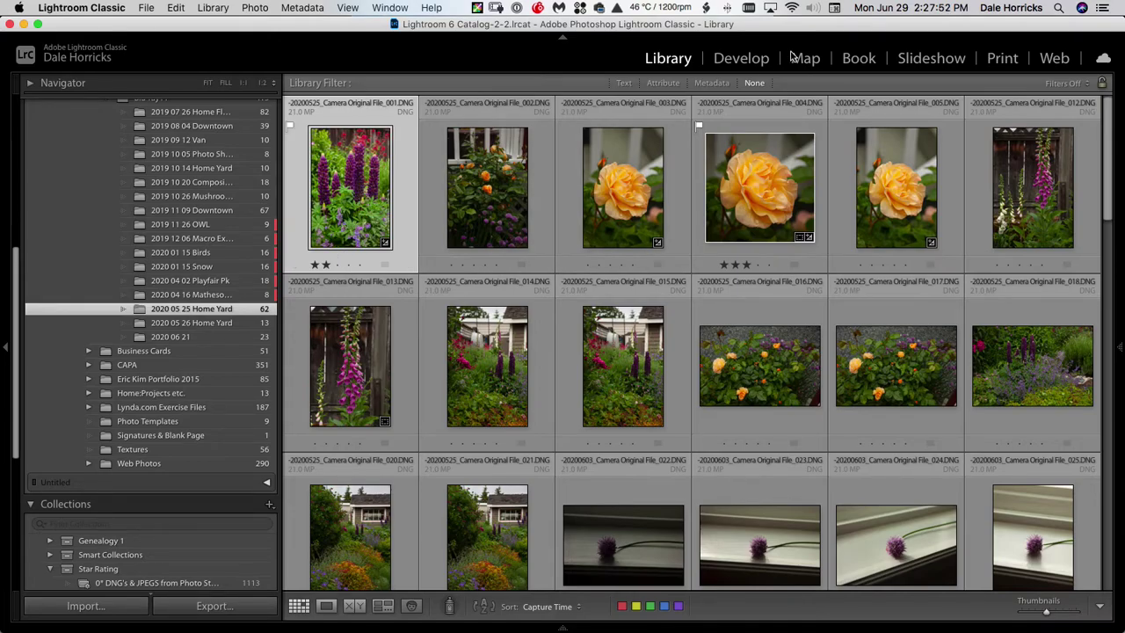
click(737, 60)
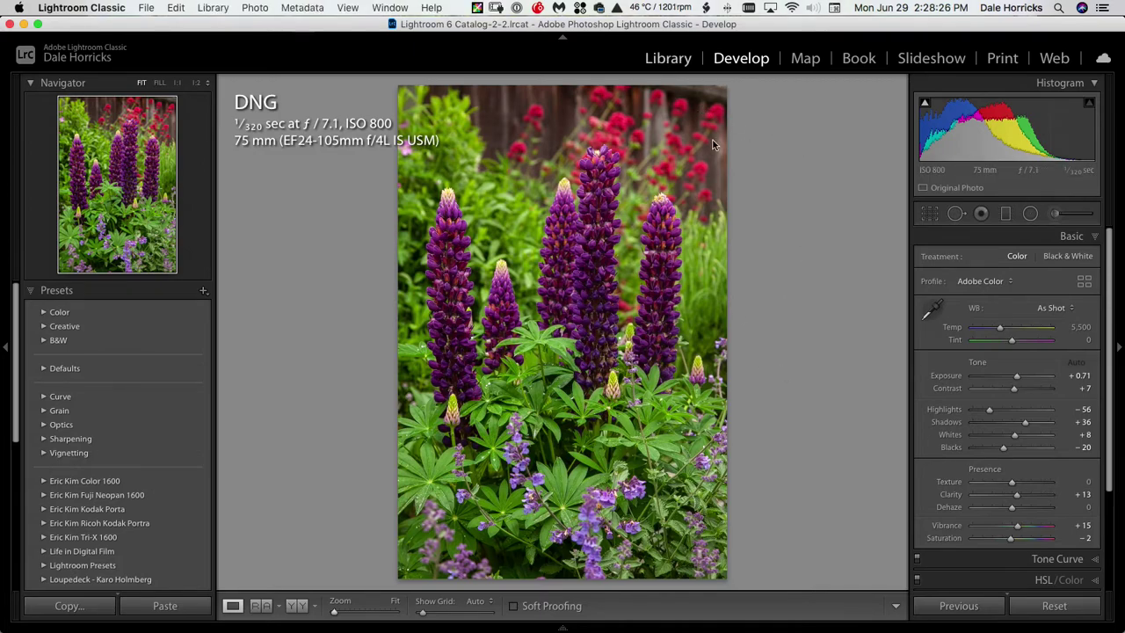
key(g)
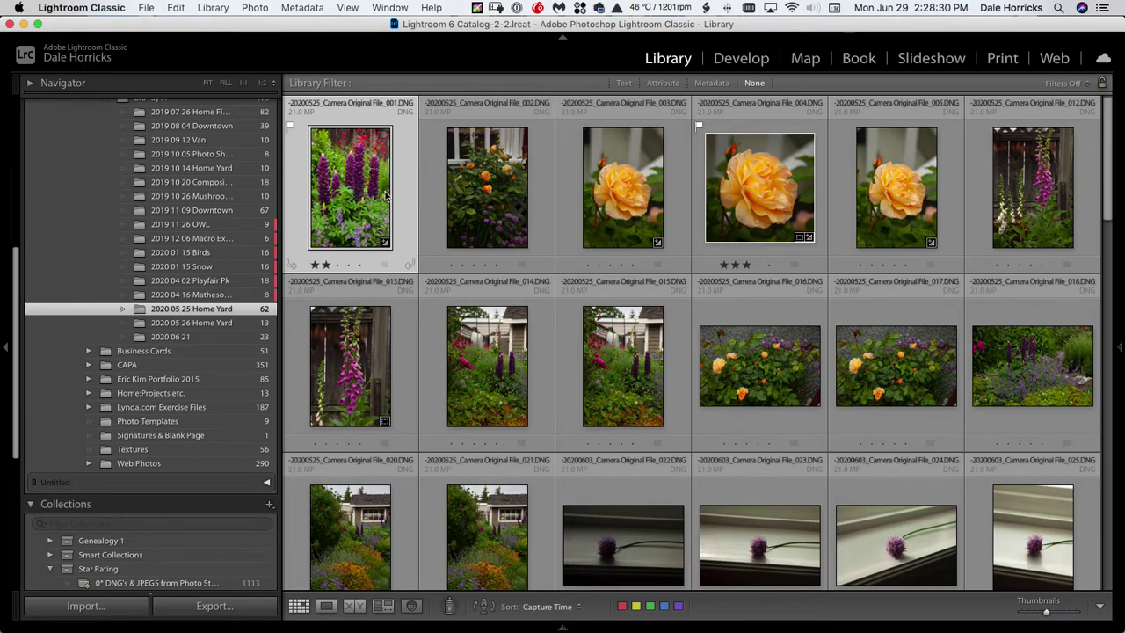
scroll(603, 218, down, 2)
scroll(602, 218, down, 2)
click(602, 215)
double_click(753, 227)
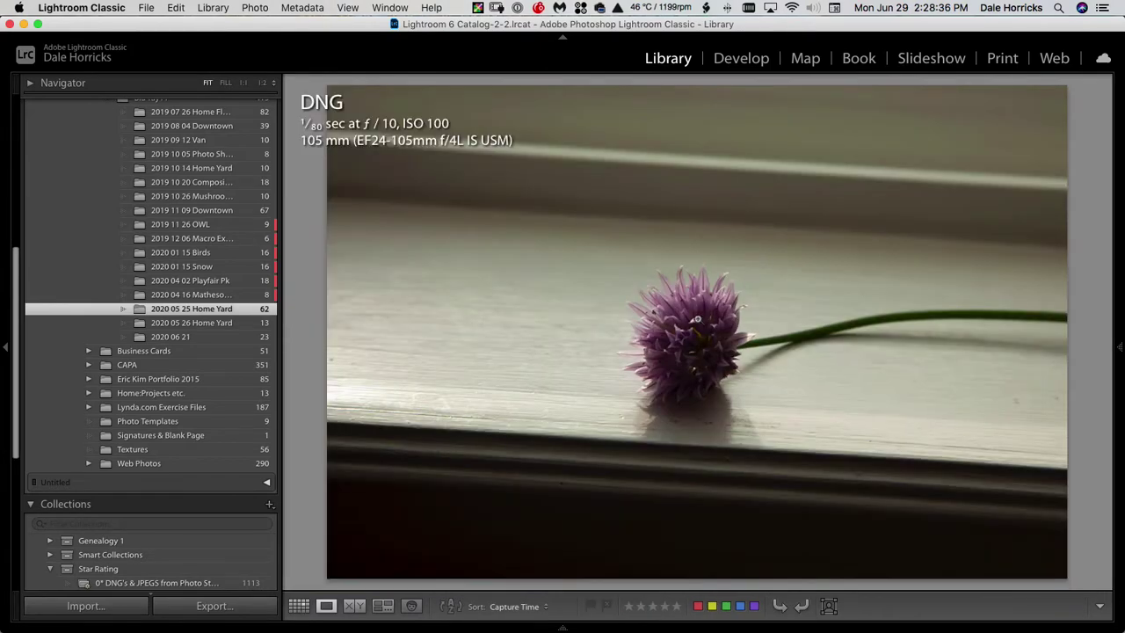
Step through the chive, glass bottle, foxglove, creeper and strawberry photos to the rock-and-foliage shot
key(Right)
key(Right)
key(Right)
key(Right)
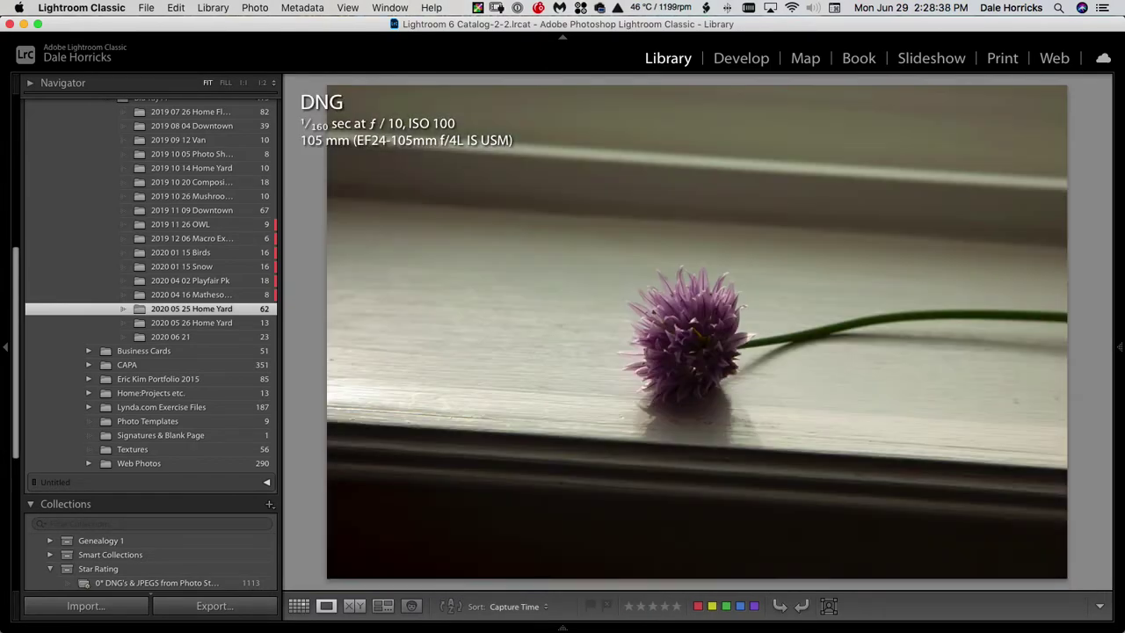
key(Right)
key(Right)
key(Right)
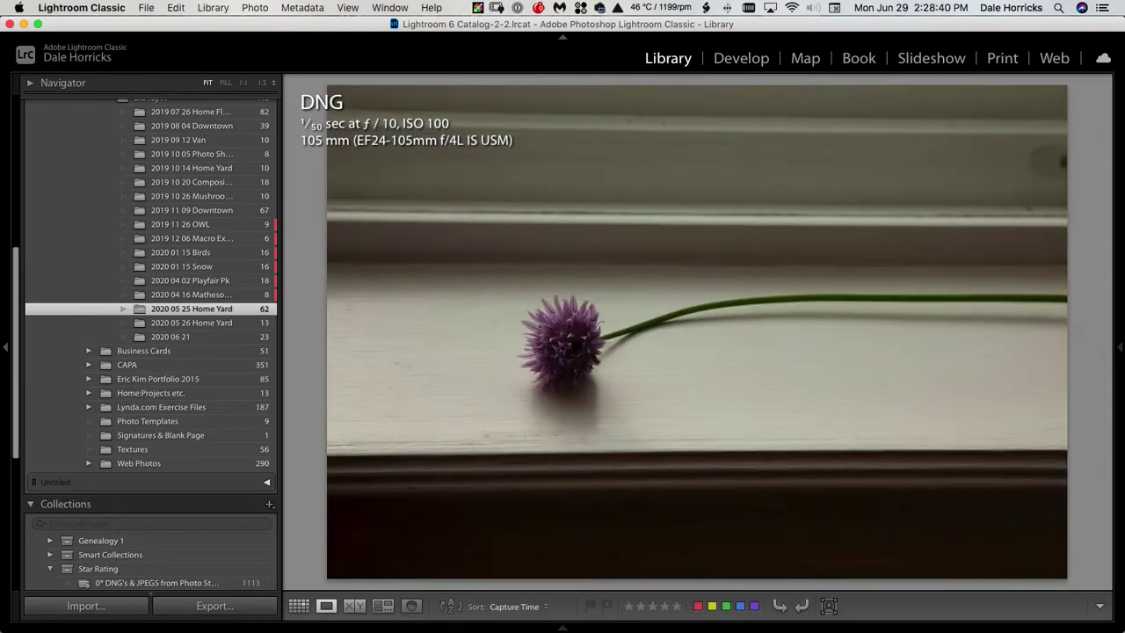
key(Right)
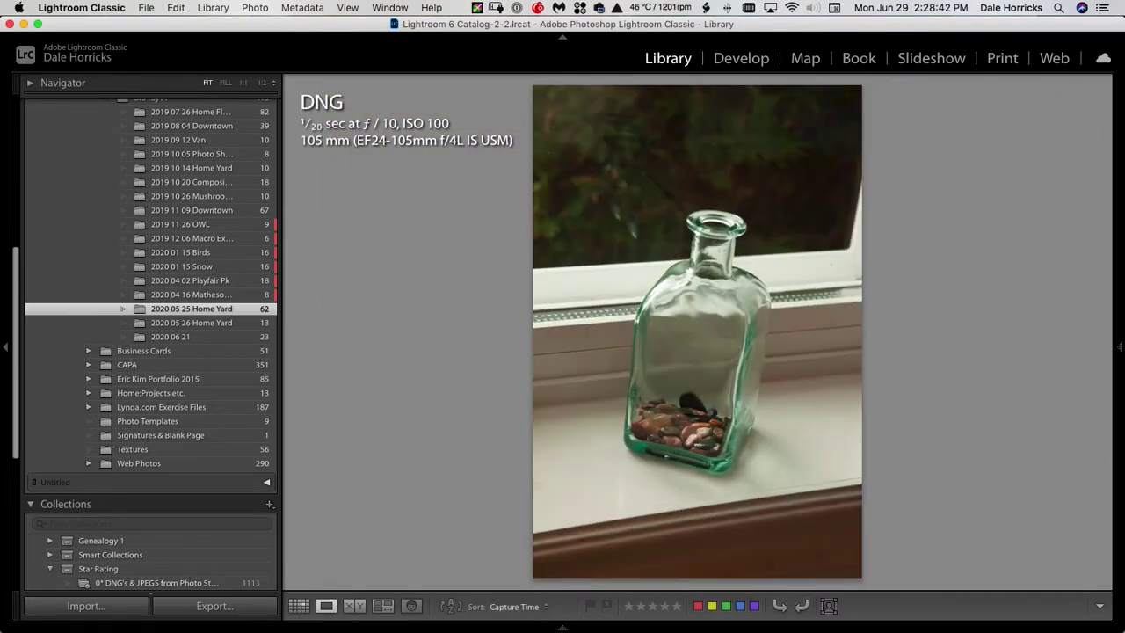
key(Right)
key(Right)
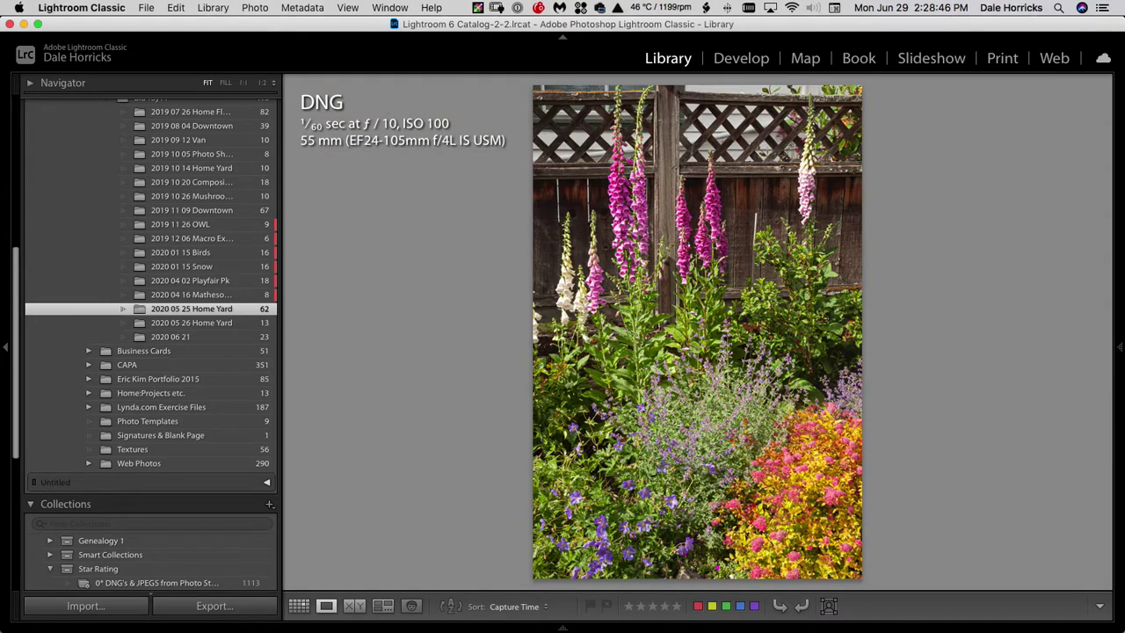
key(Right)
key(Right)
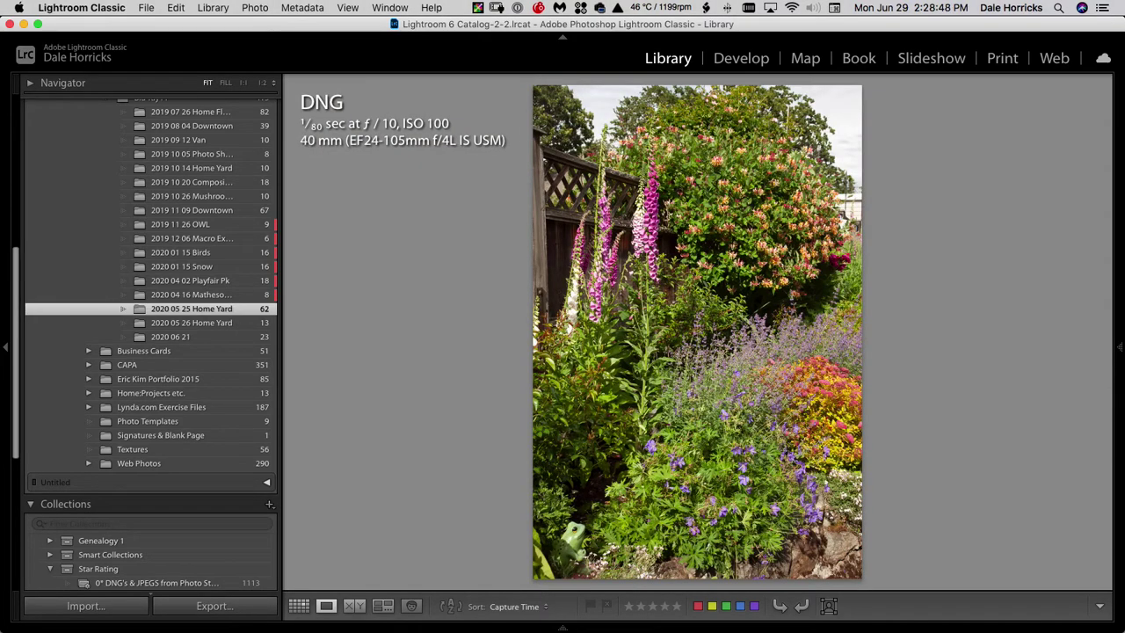
key(Right)
key(Right)
key(Right)
key(Right)
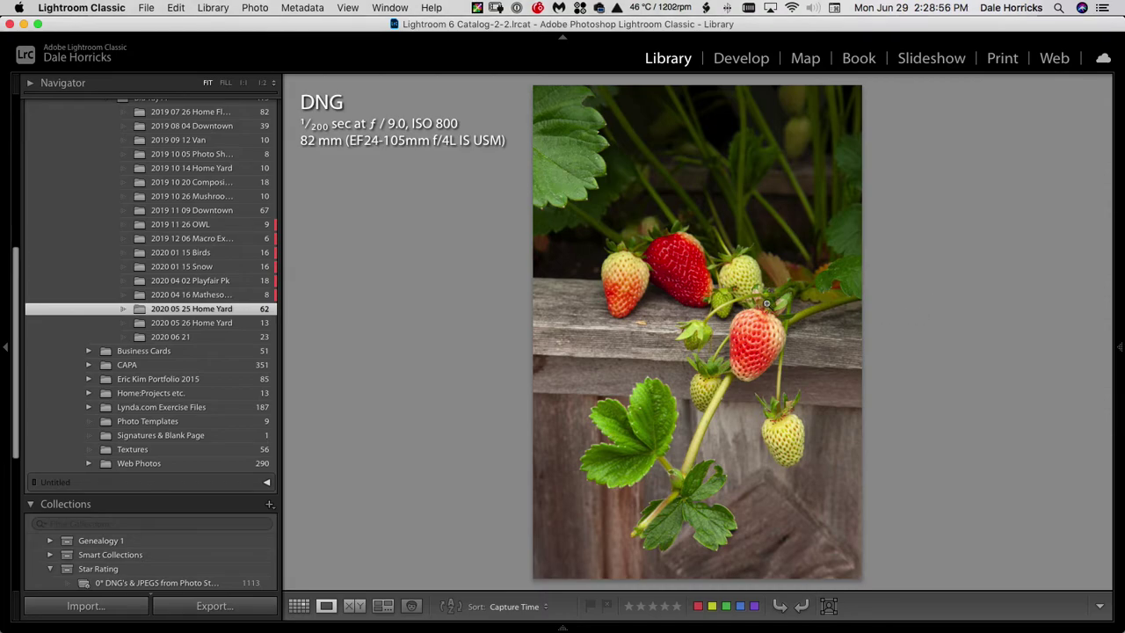
key(Right)
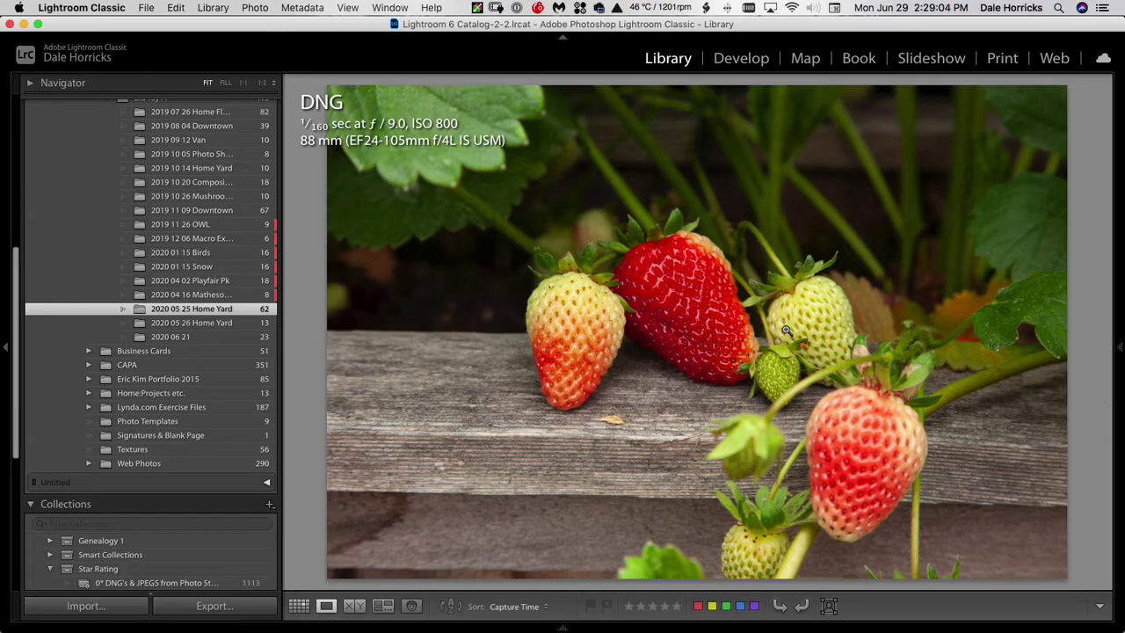
key(Right)
key(Right)
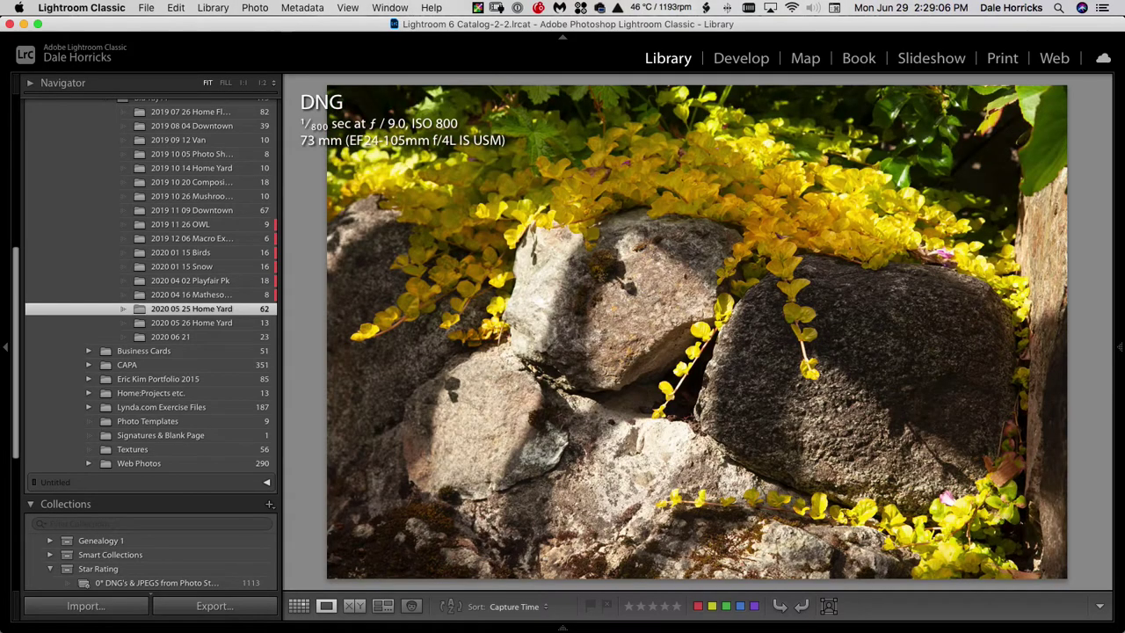
key(Right)
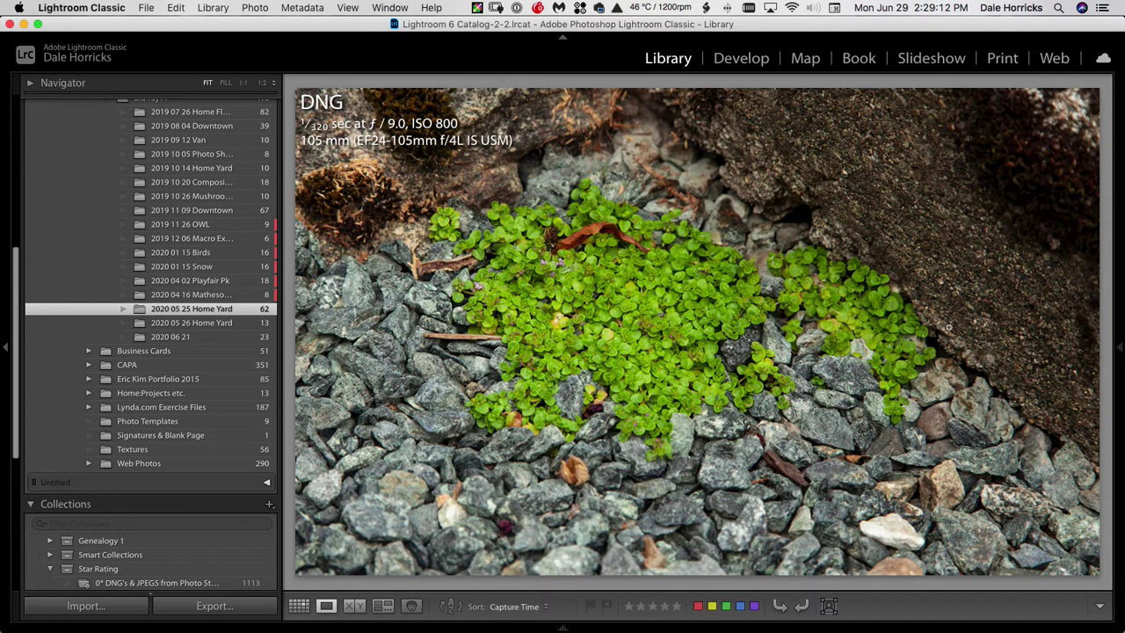
Zoom the moss photo to 1:1 and back, then advance through the plant, garden and chive photos
click(743, 444)
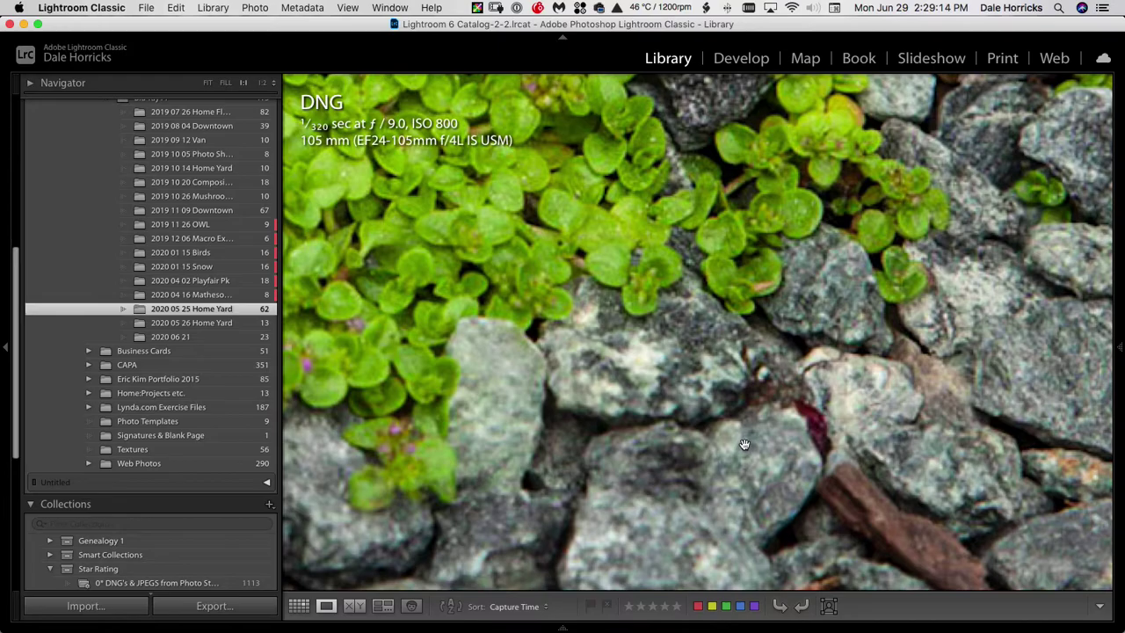
click(742, 444)
key(Right)
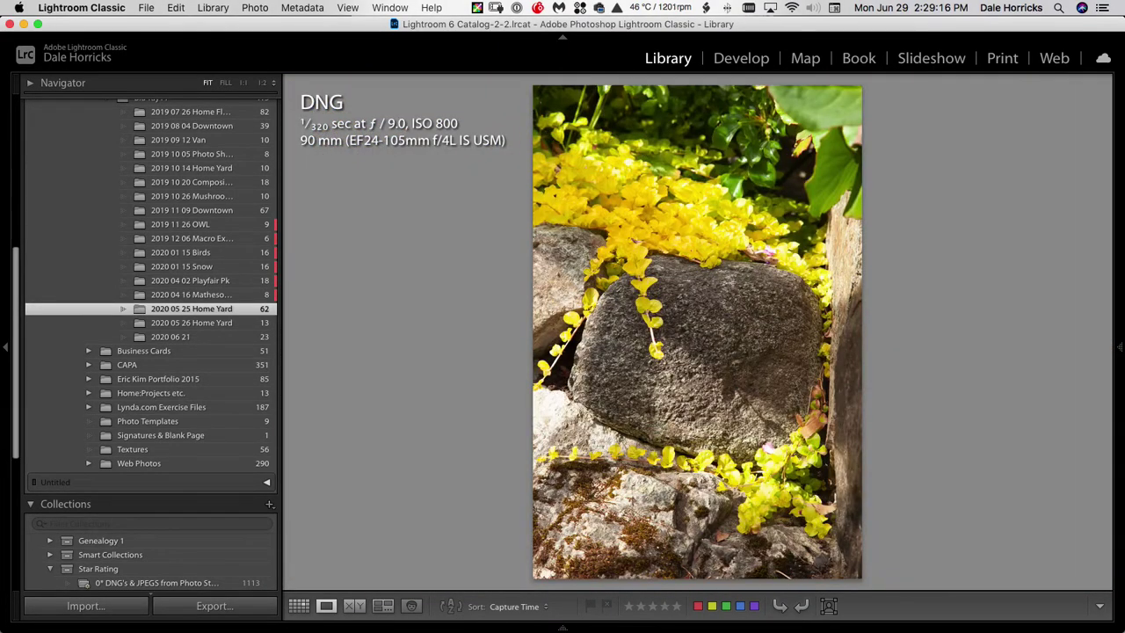
key(Right)
key(Right)
key(Right)
key(Right)
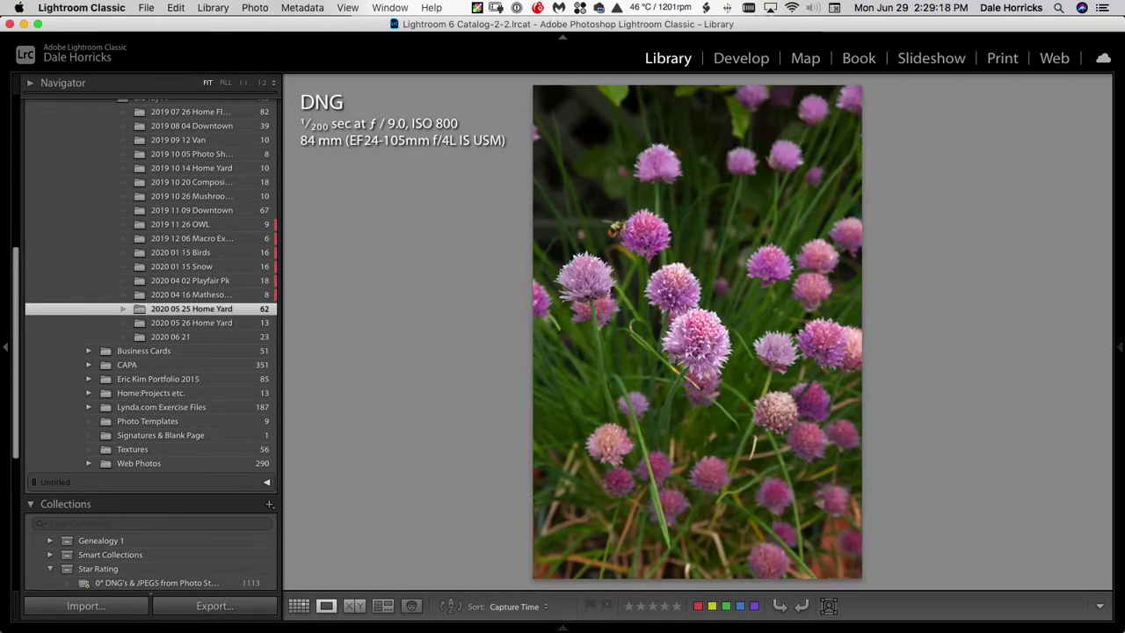
key(Right)
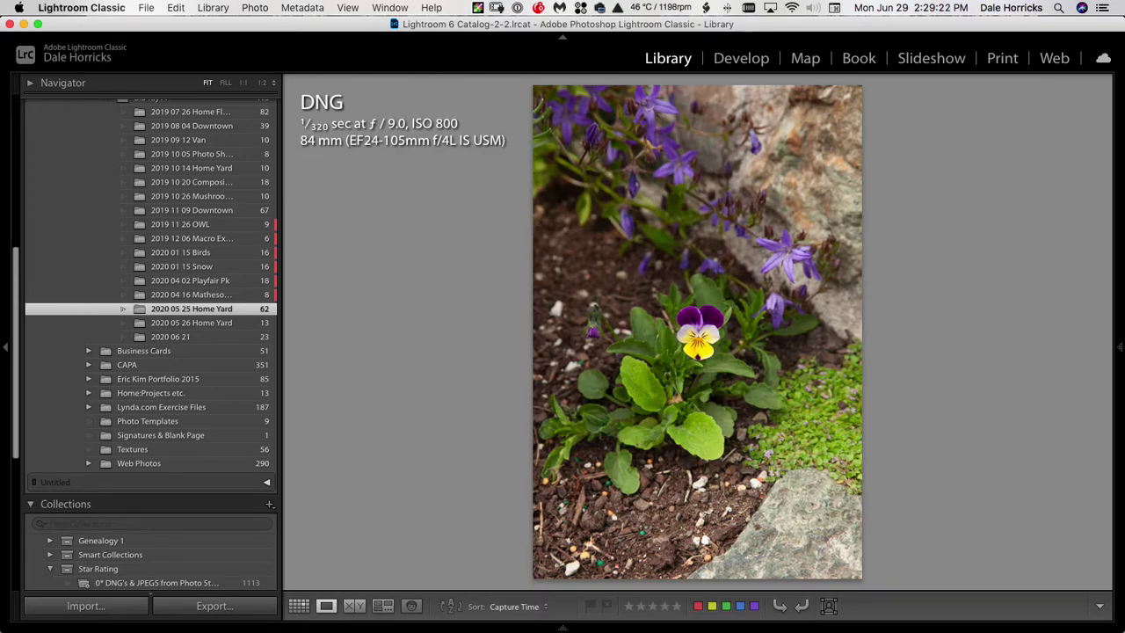
key(Right)
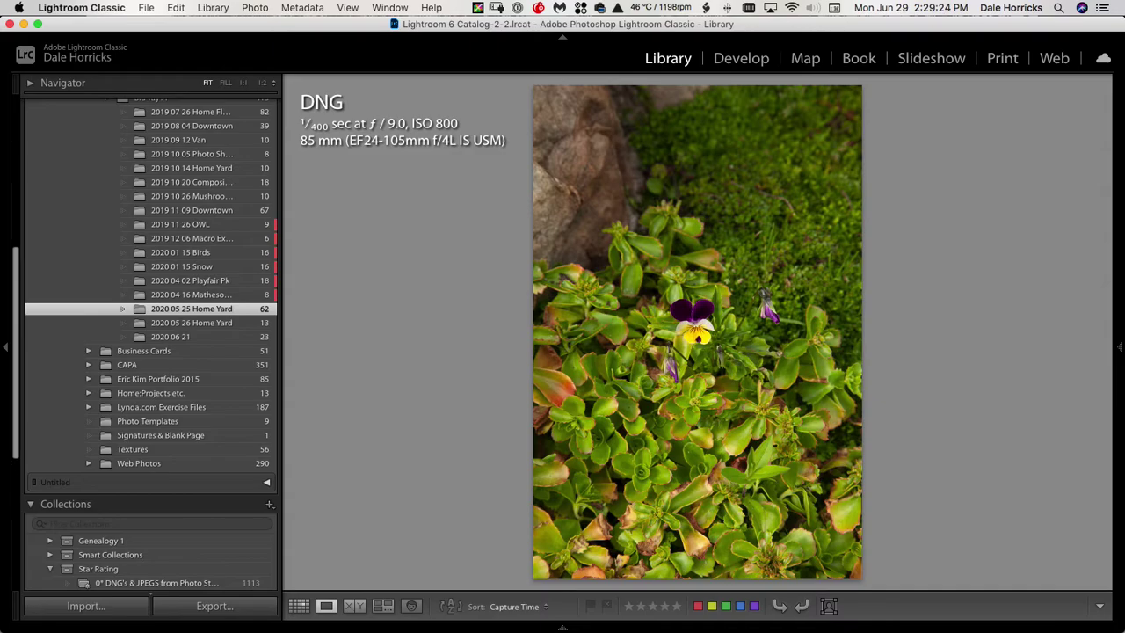
key(Right)
key(Right)
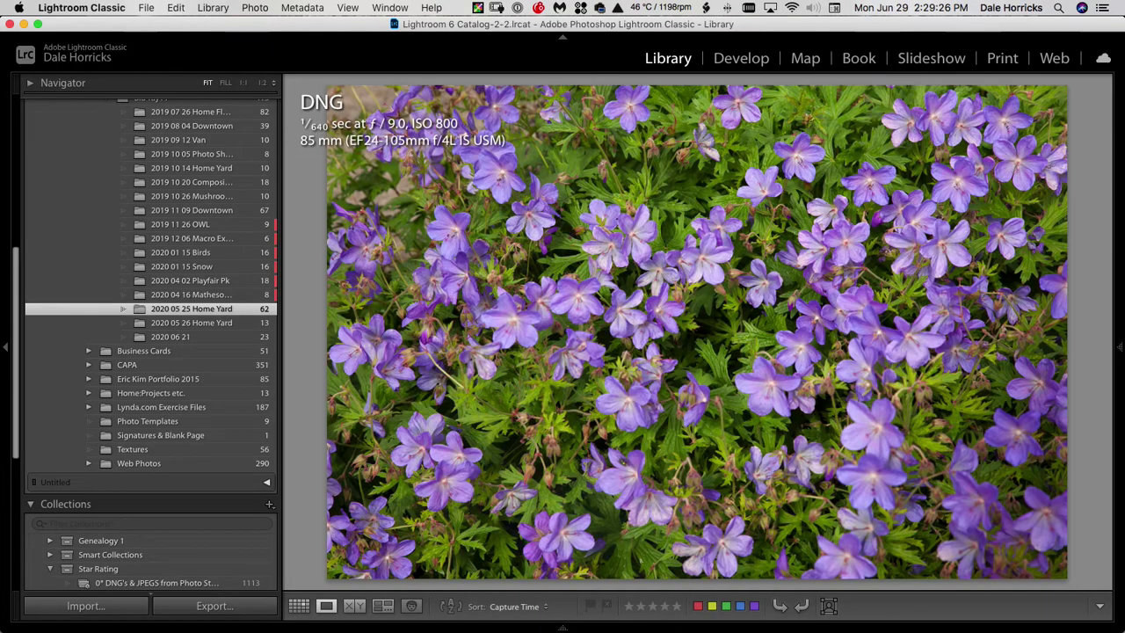
key(Right)
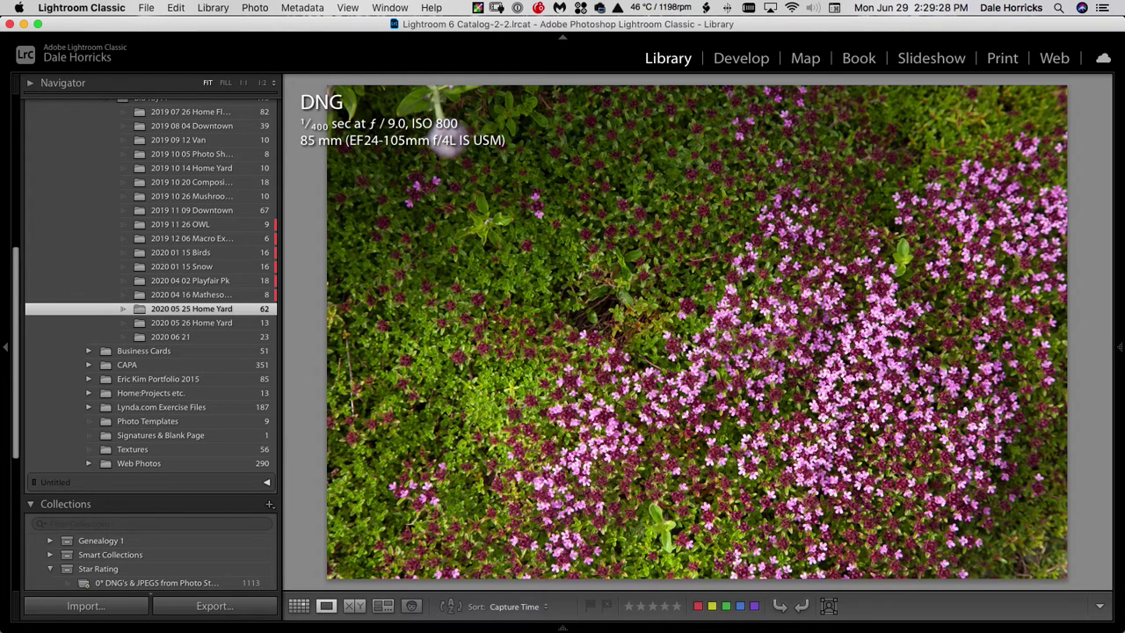
Return to Grid view, open the garden-with-house photo file_026 in Loupe, then switch to folder 2020 06 21
click(299, 605)
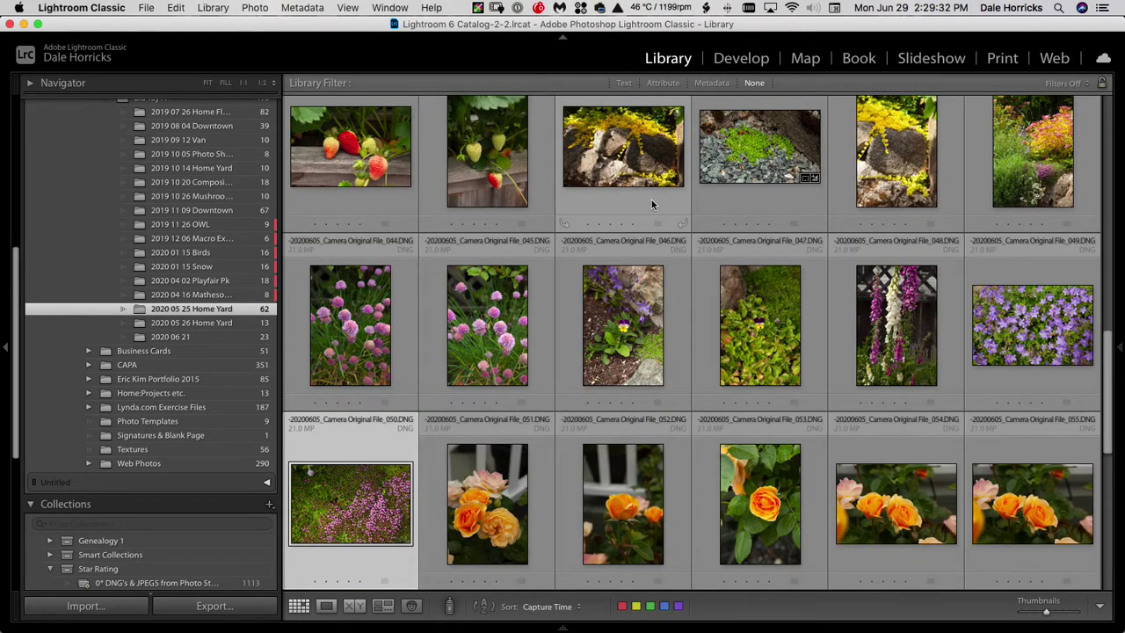
scroll(658, 229, up, 10)
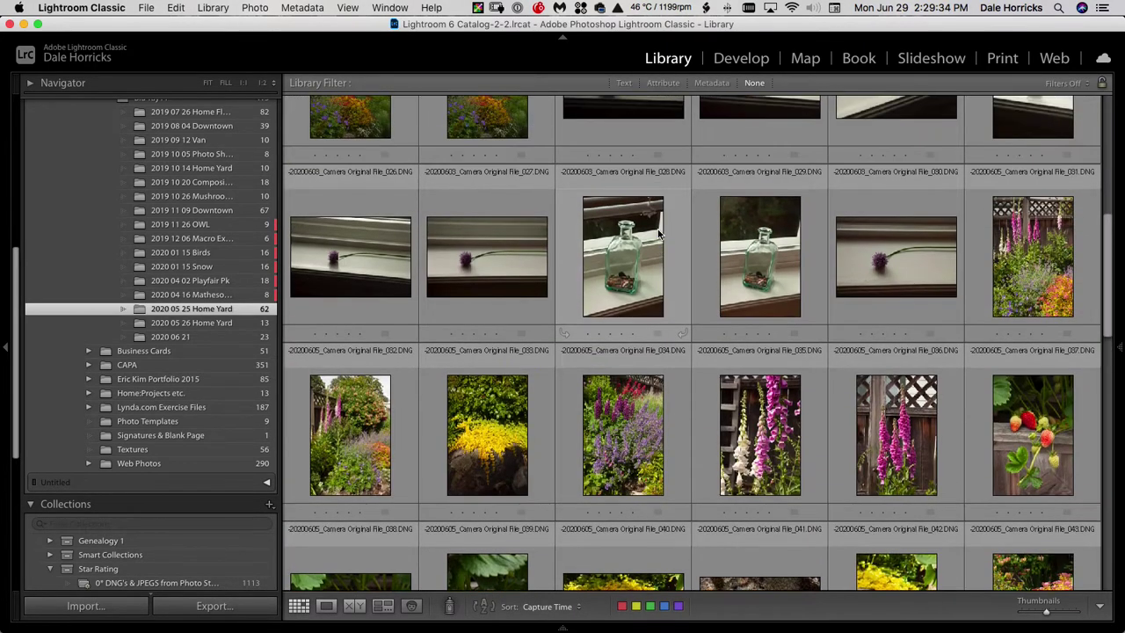
scroll(660, 233, up, 2)
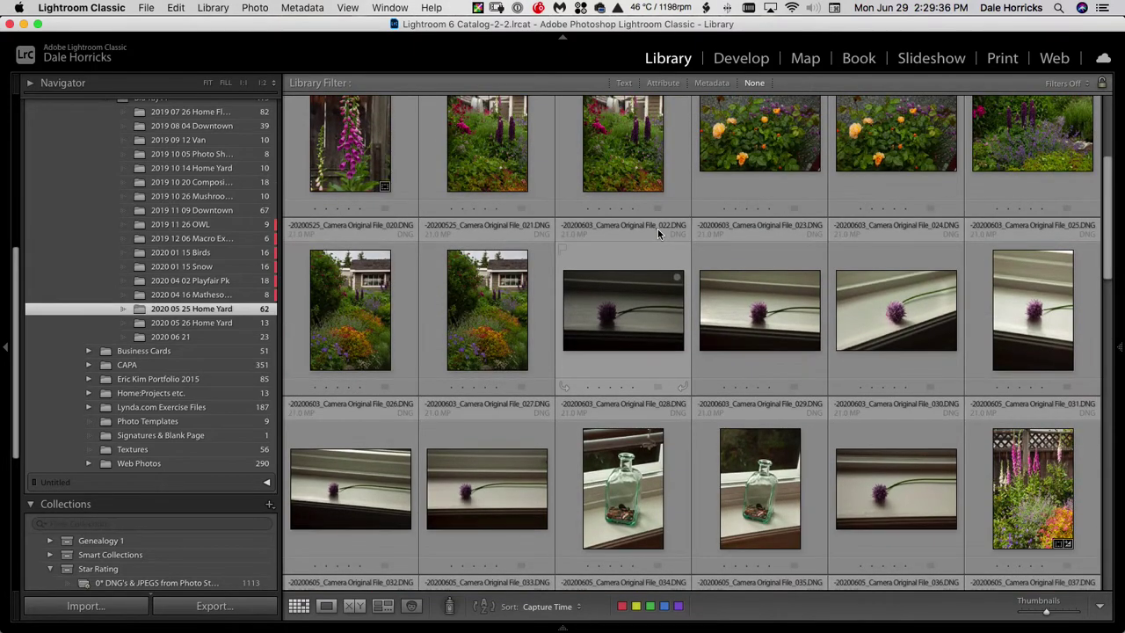
click(357, 285)
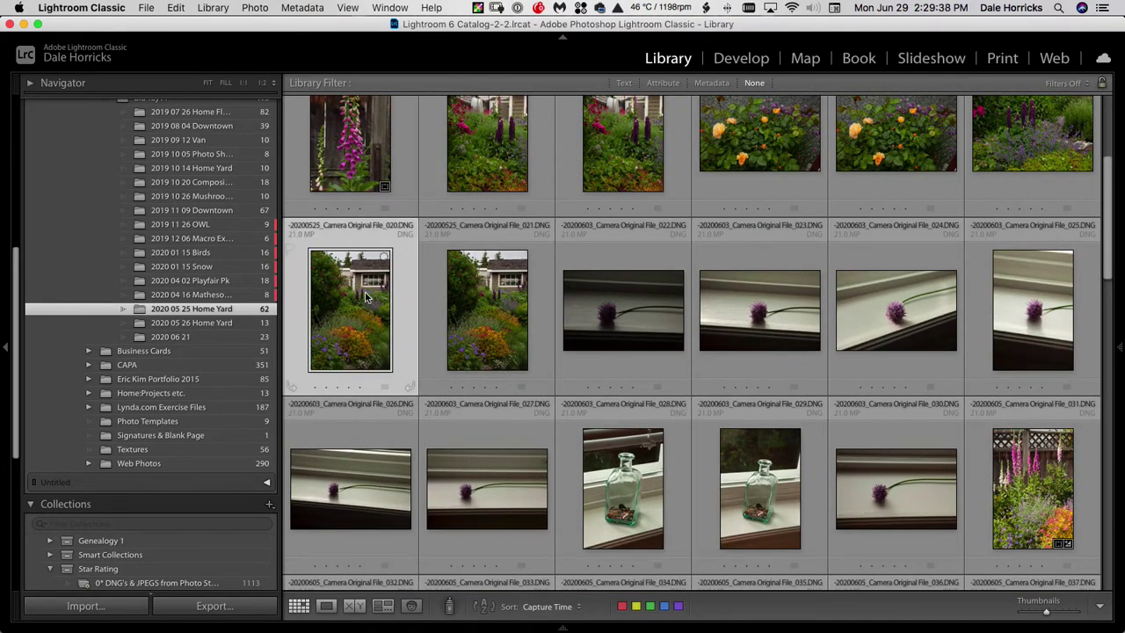
double_click(391, 299)
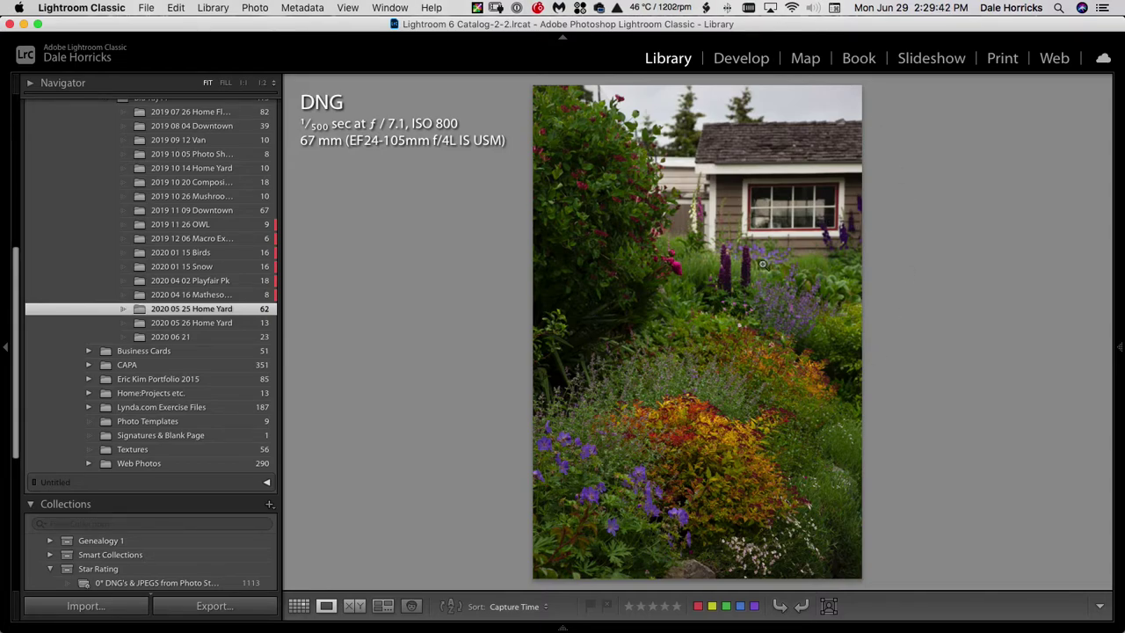
click(224, 337)
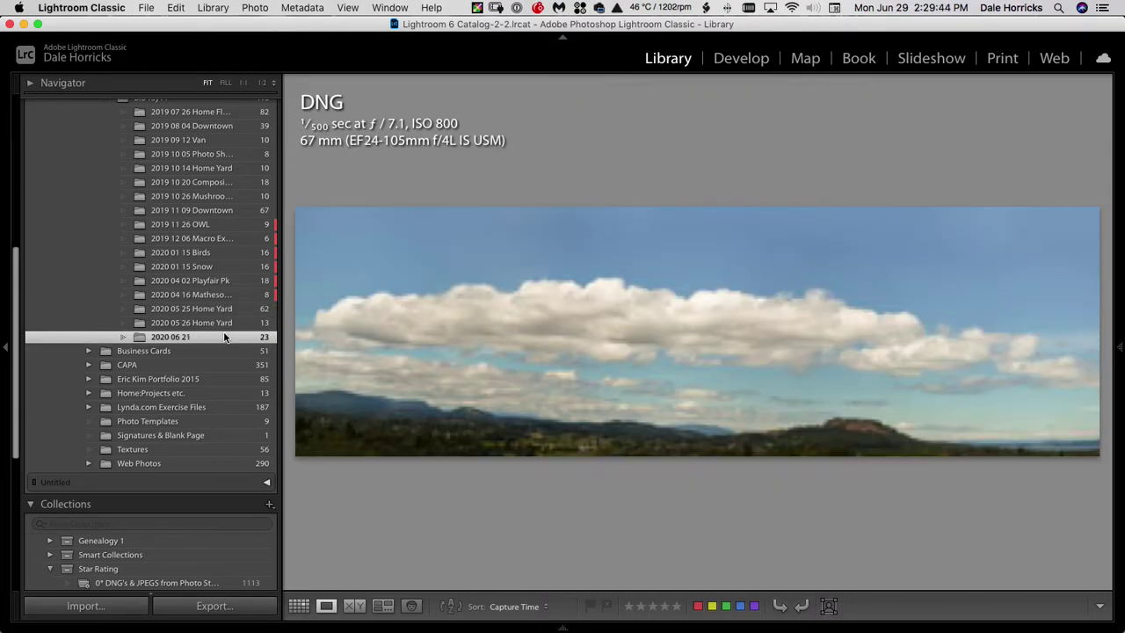
View 2020 06 21 as thumbnails, open a 2020 05 26 Home Yard photo, then return to the 2020 05 25 Home Yard grid
click(298, 606)
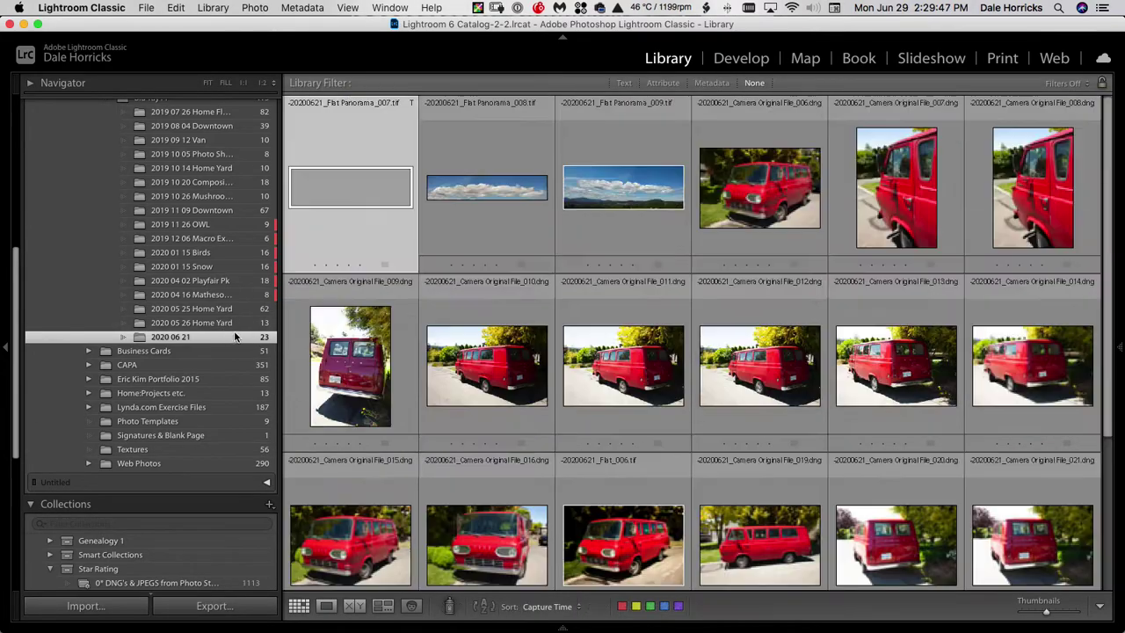
click(260, 323)
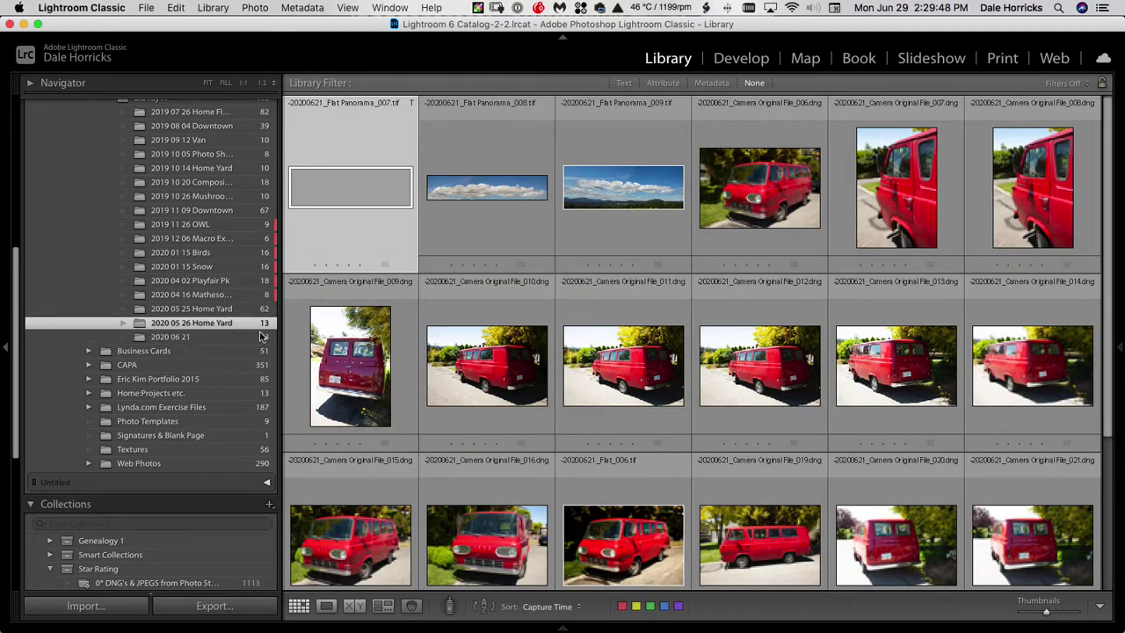
double_click(350, 545)
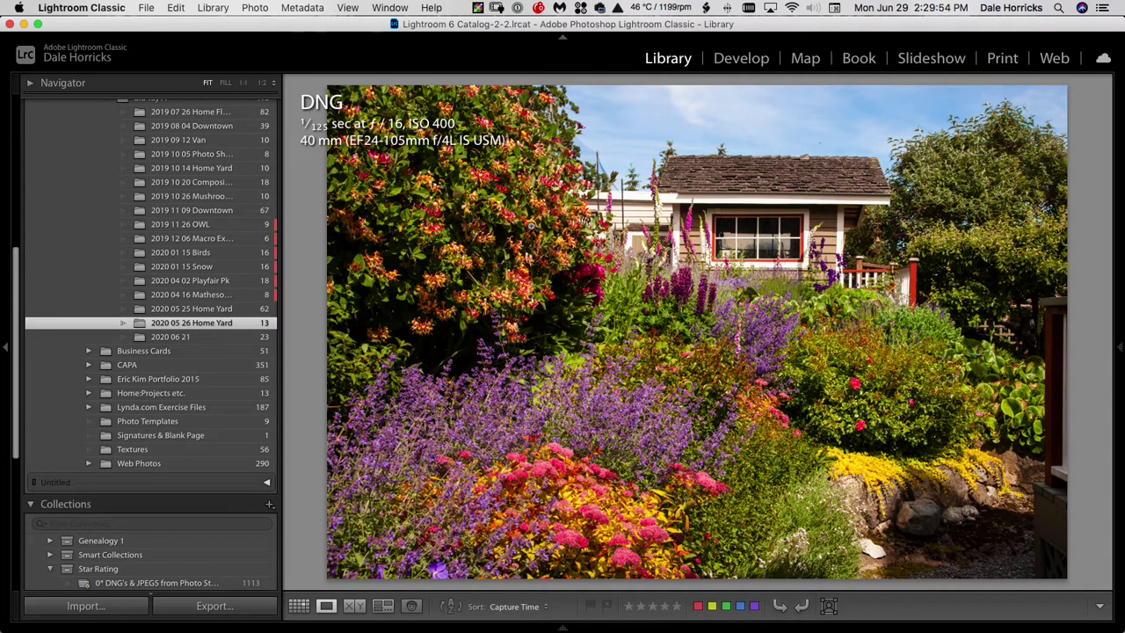
click(225, 310)
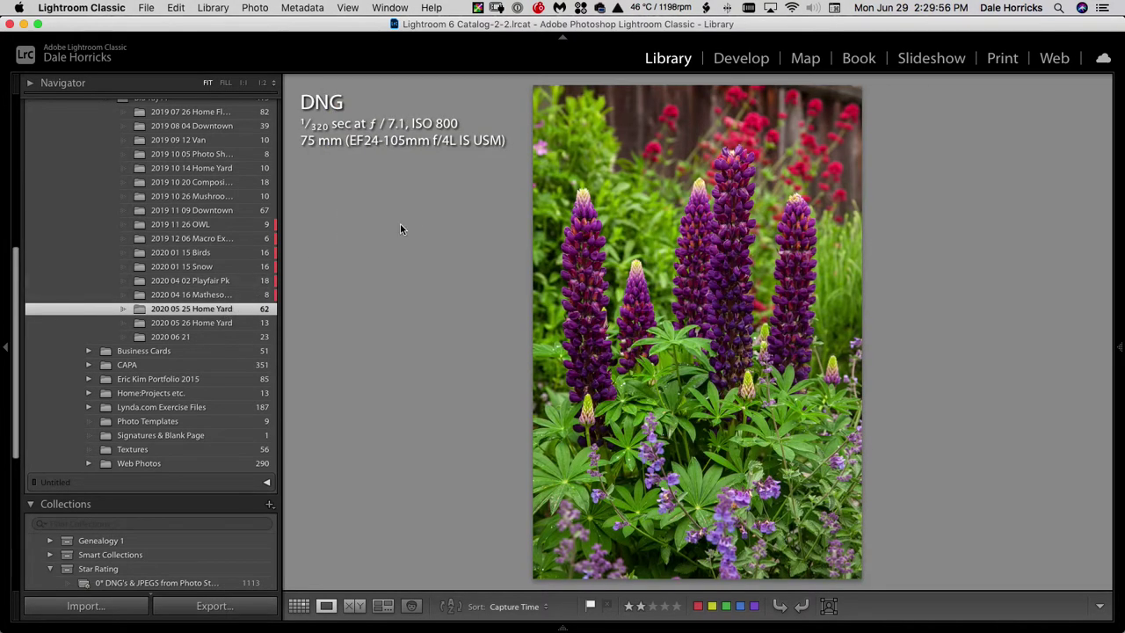
click(299, 607)
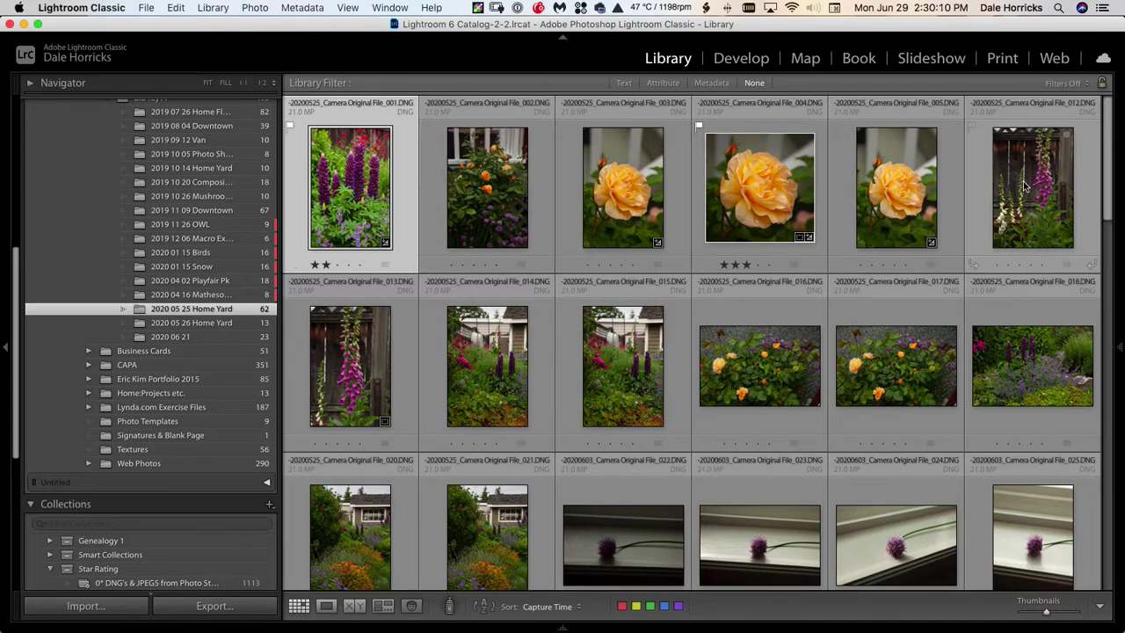
Select the range of 38 unwanted Home Yard photos and delete them from disk, leaving 24
scroll(1033, 175, down, 3)
scroll(1032, 171, down, 4)
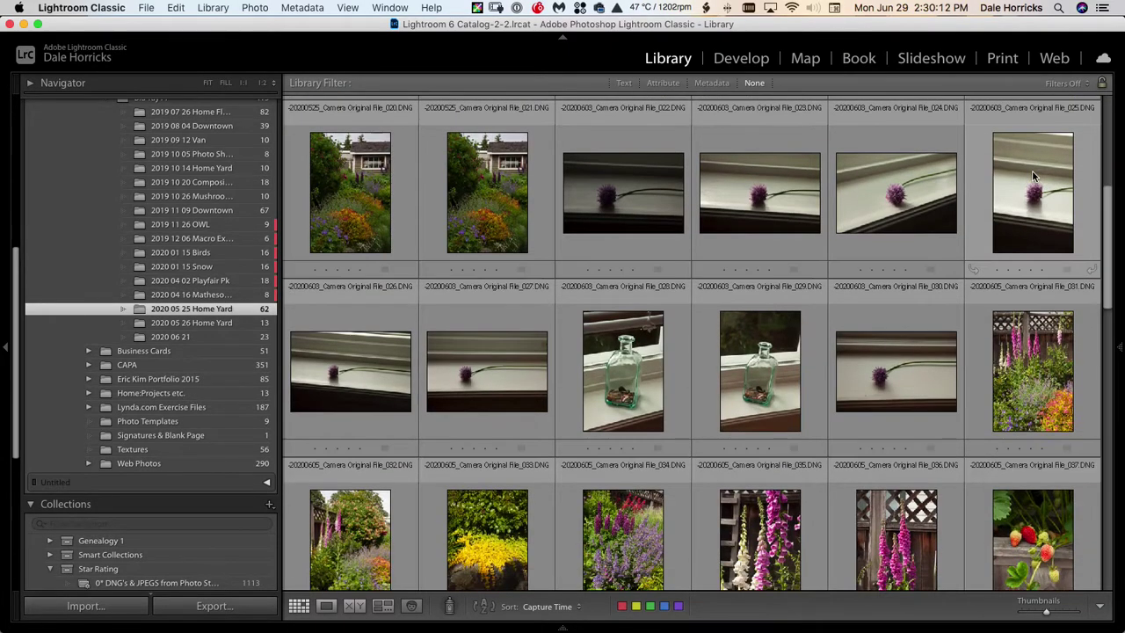
scroll(1032, 171, down, 1)
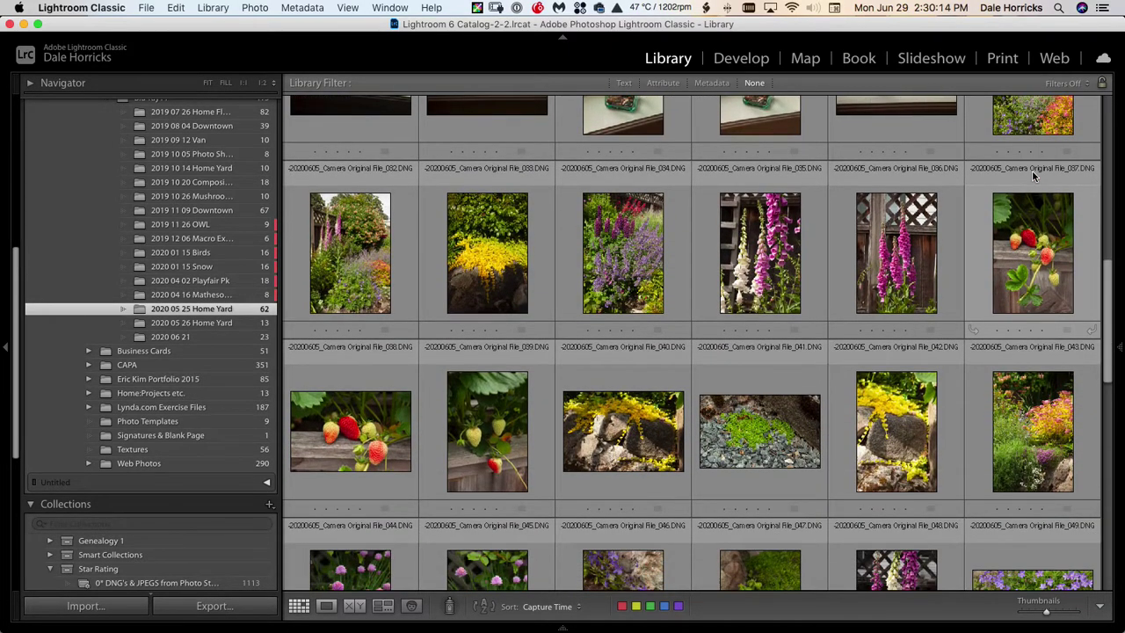
scroll(1033, 175, down, 2)
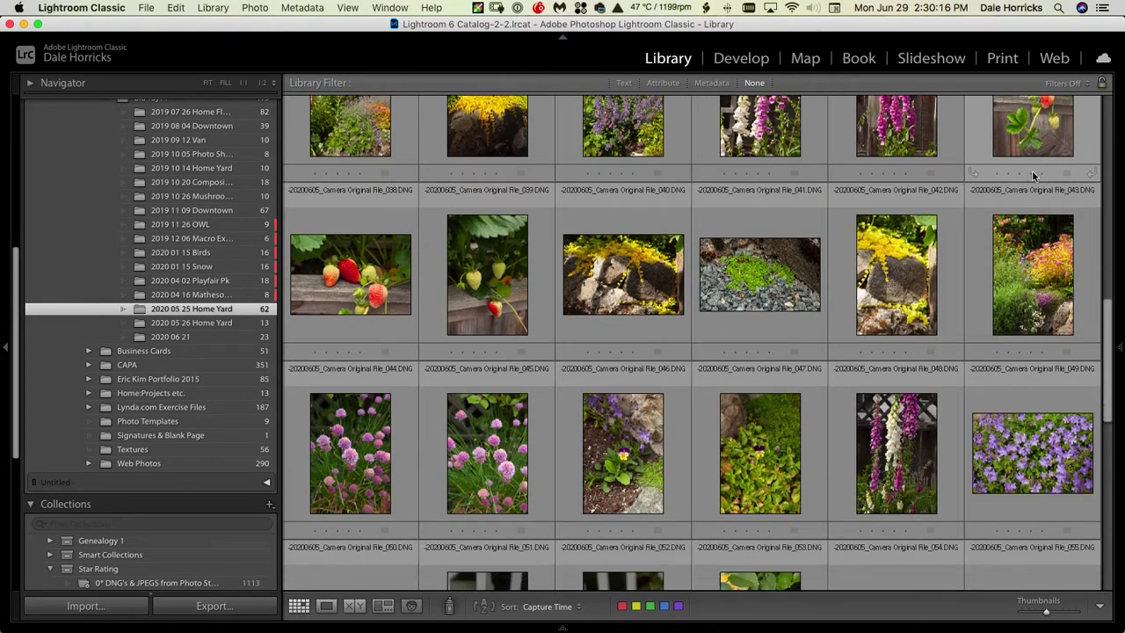
scroll(1033, 175, down, 1)
scroll(1033, 175, down, 1)
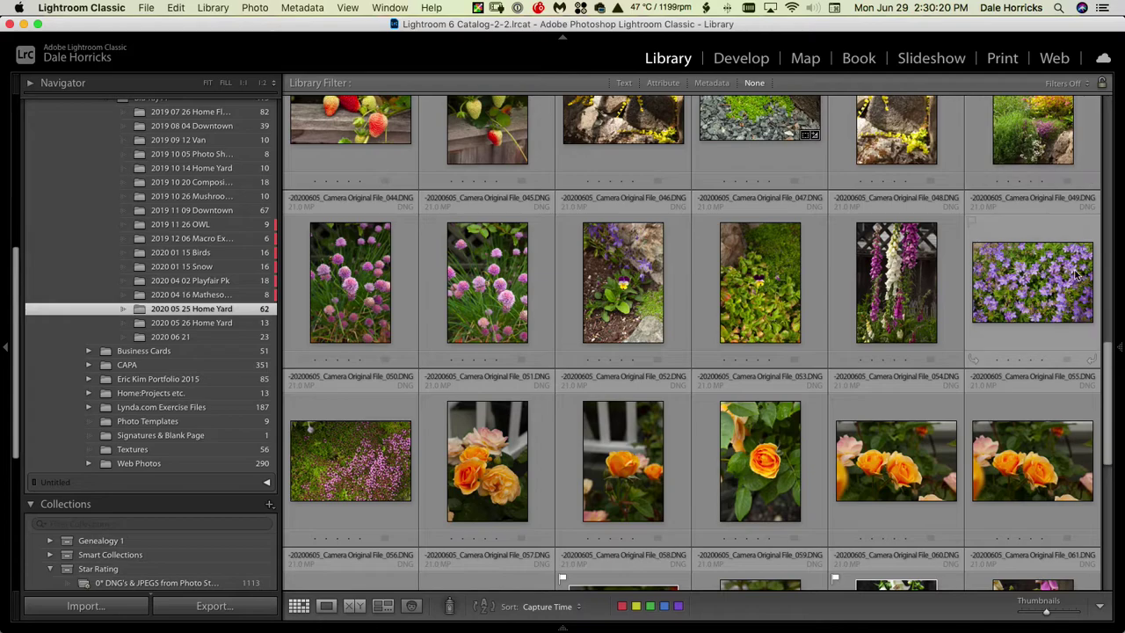
shift+click(323, 465)
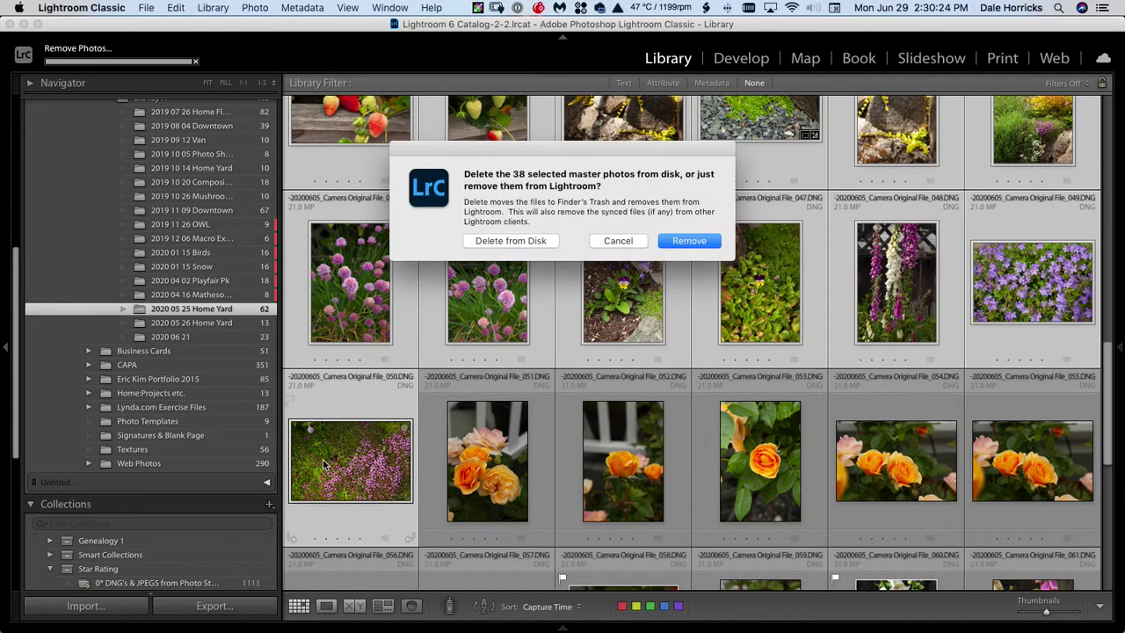
click(503, 243)
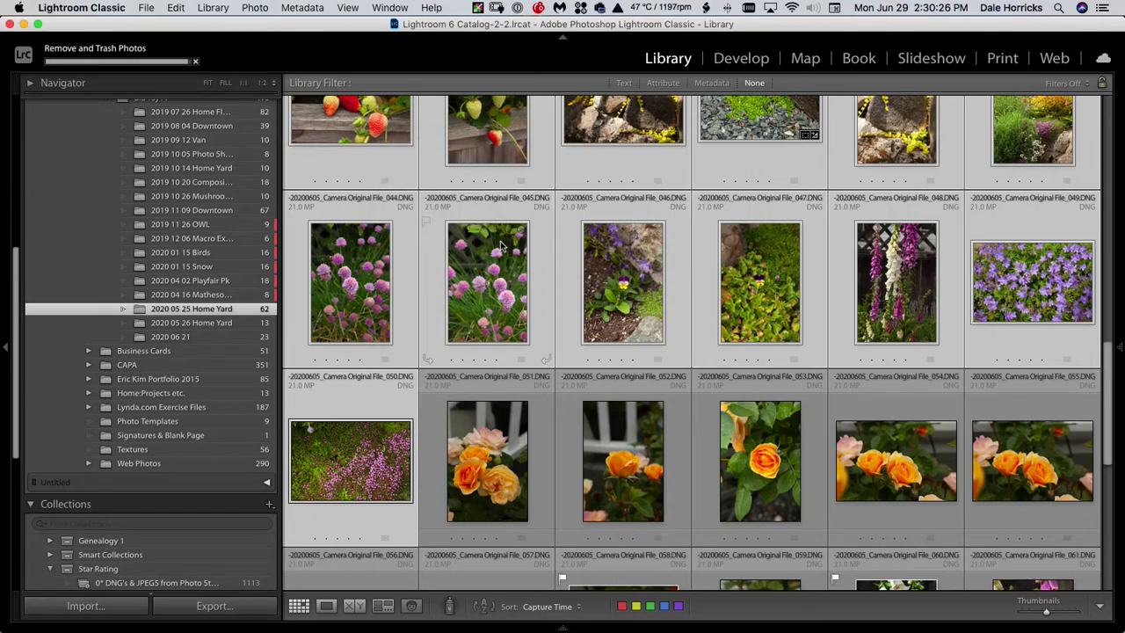
scroll(677, 286, down, 4)
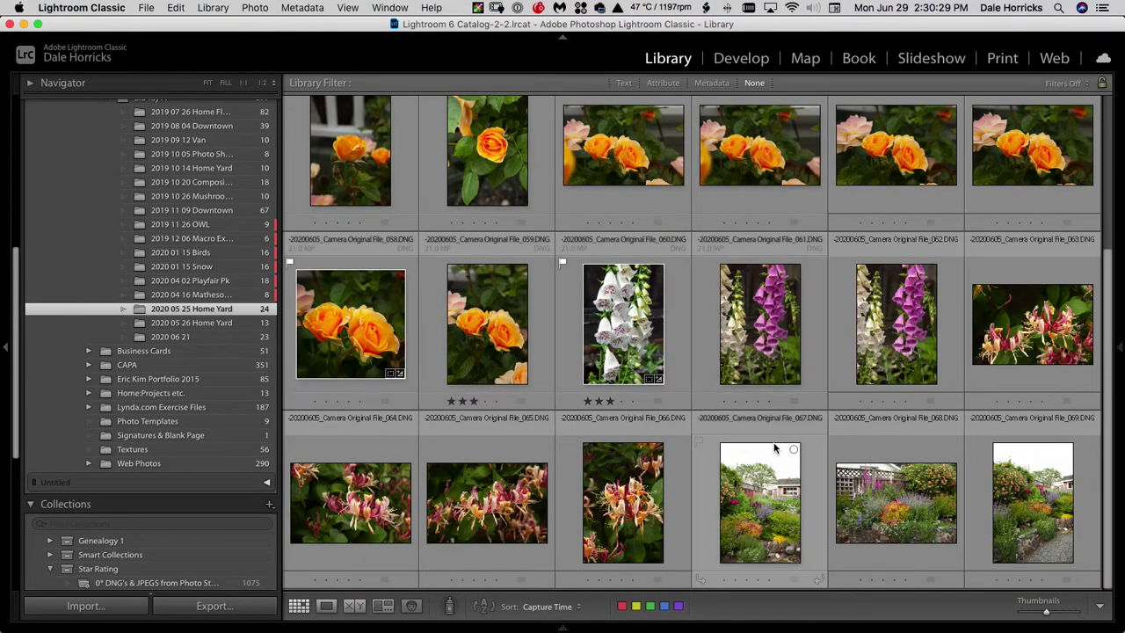
Delete garden photos 067–069 from disk, leaving 21, then show honeysuckle photo 066 in Loupe view
click(763, 496)
shift+click(1030, 498)
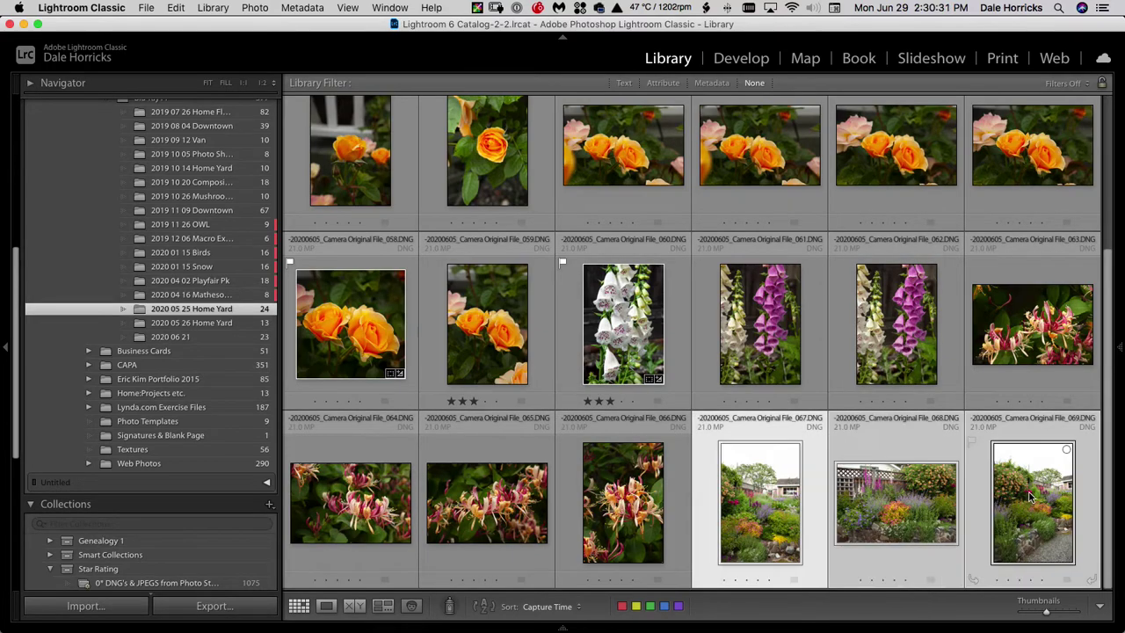
right_click(965, 494)
mouse_move(979, 366)
key(Escape)
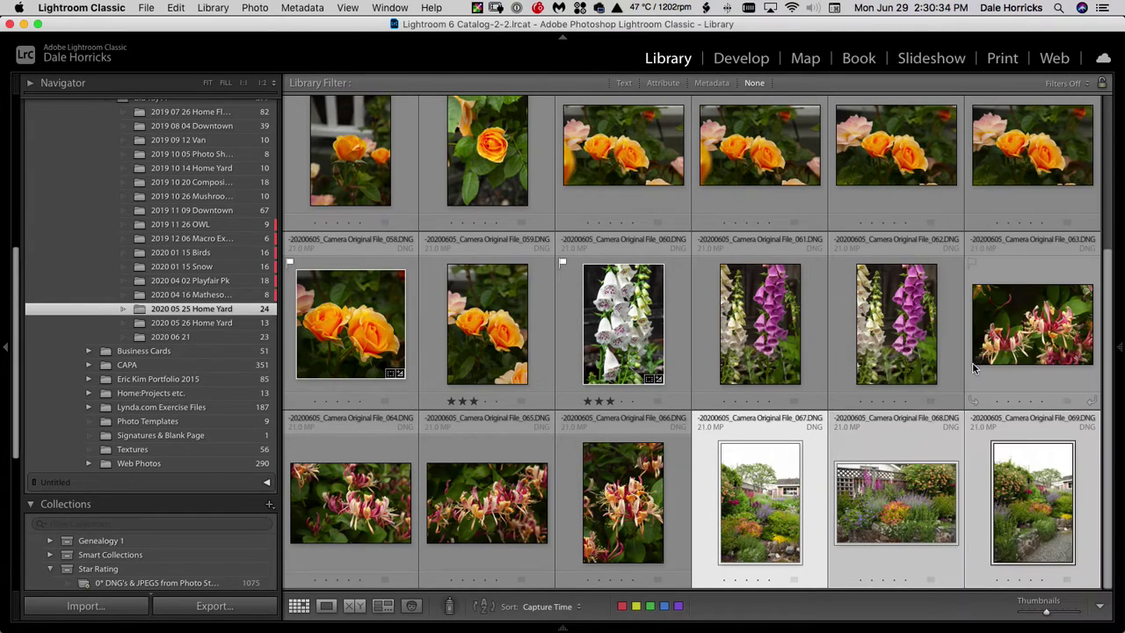
key(backslash)
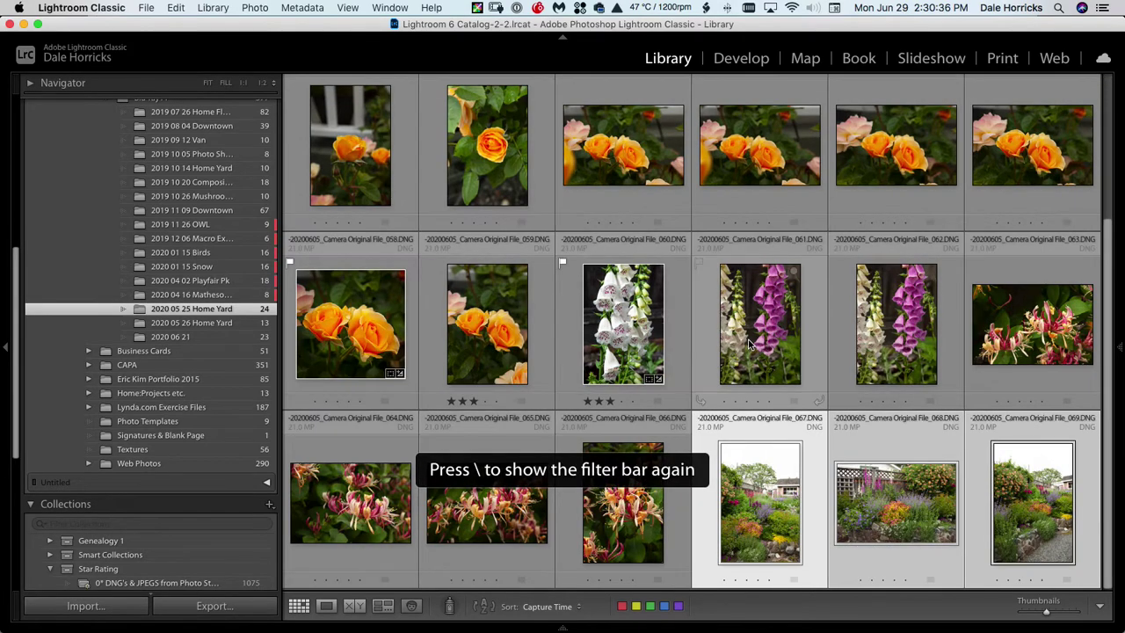
key(BackSpace)
click(506, 244)
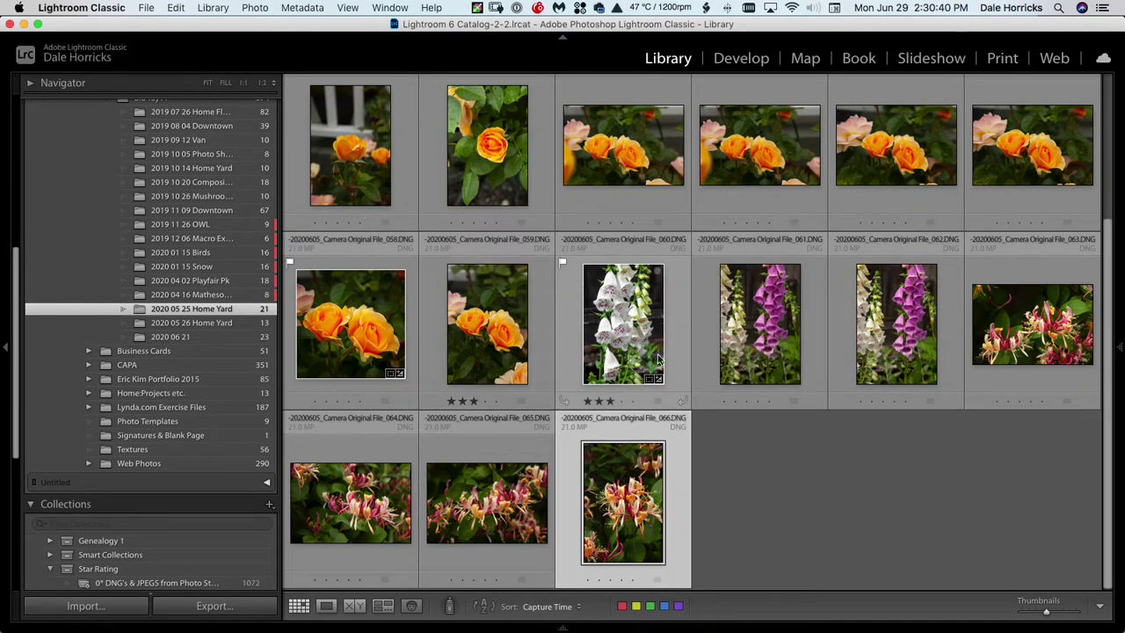
key(e)
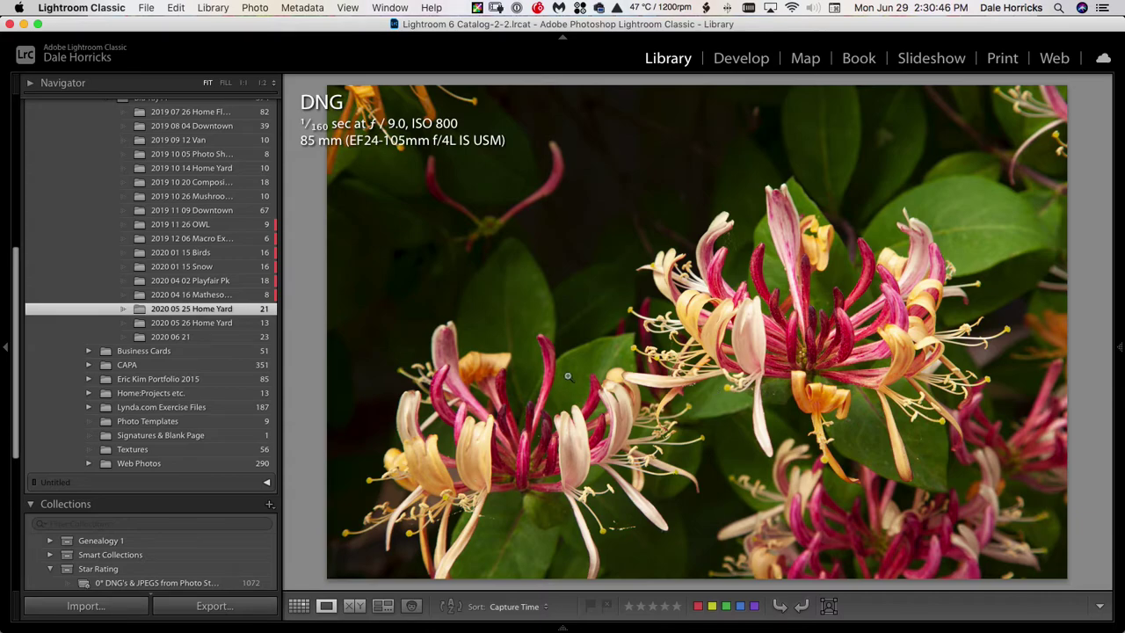
Step through five more honeysuckle shots in Loupe view, reaching vertical 055, then return to Grid
key(Right)
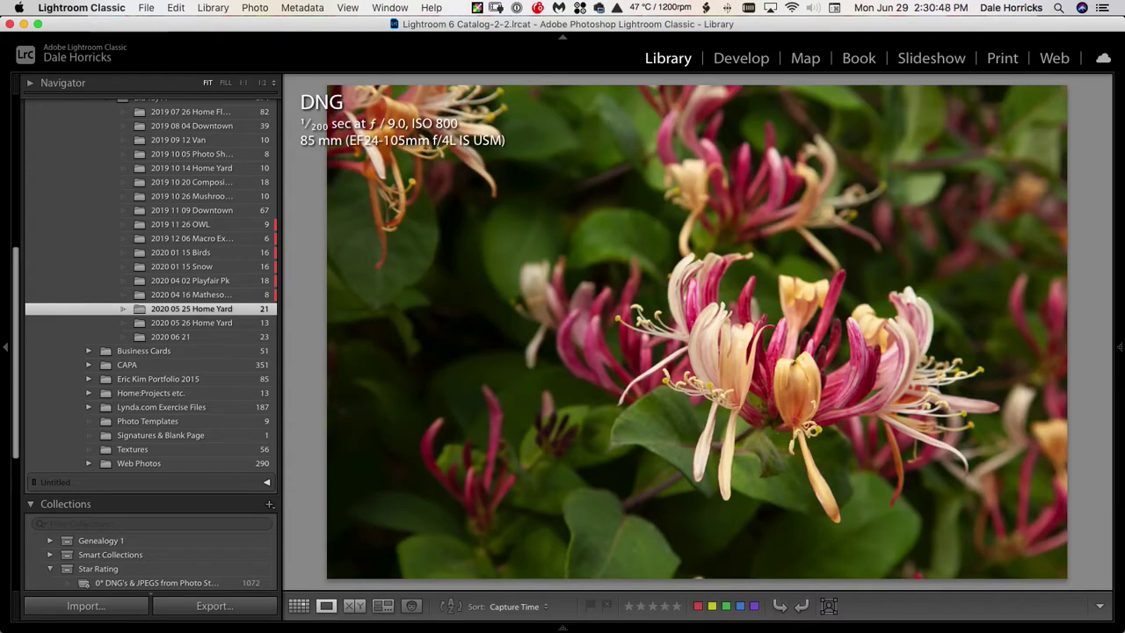
key(Right)
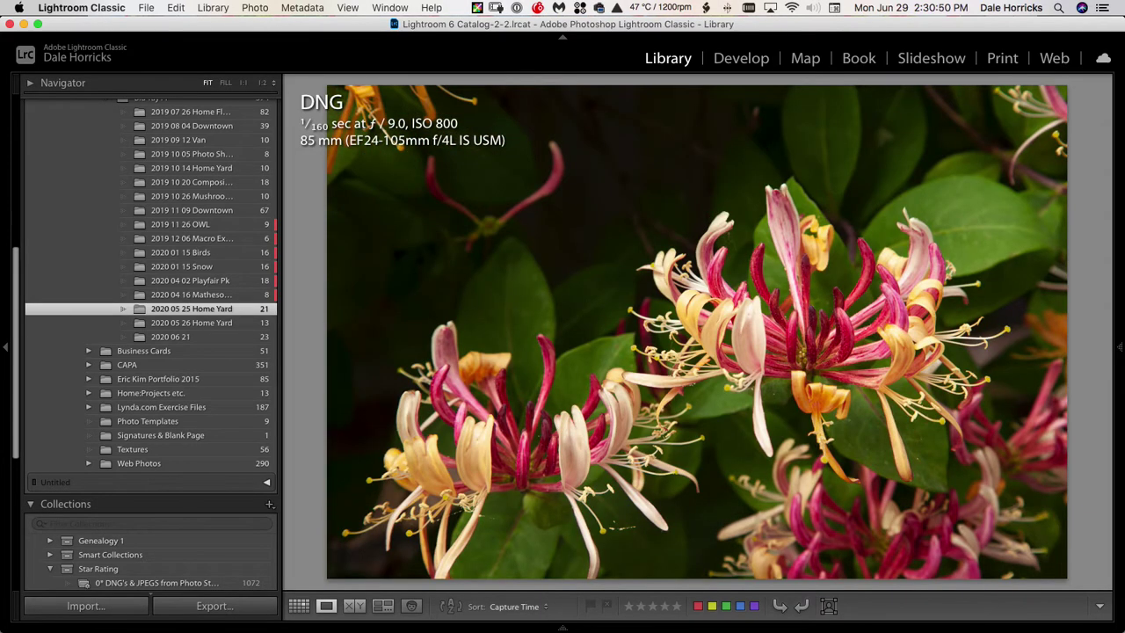
key(Right)
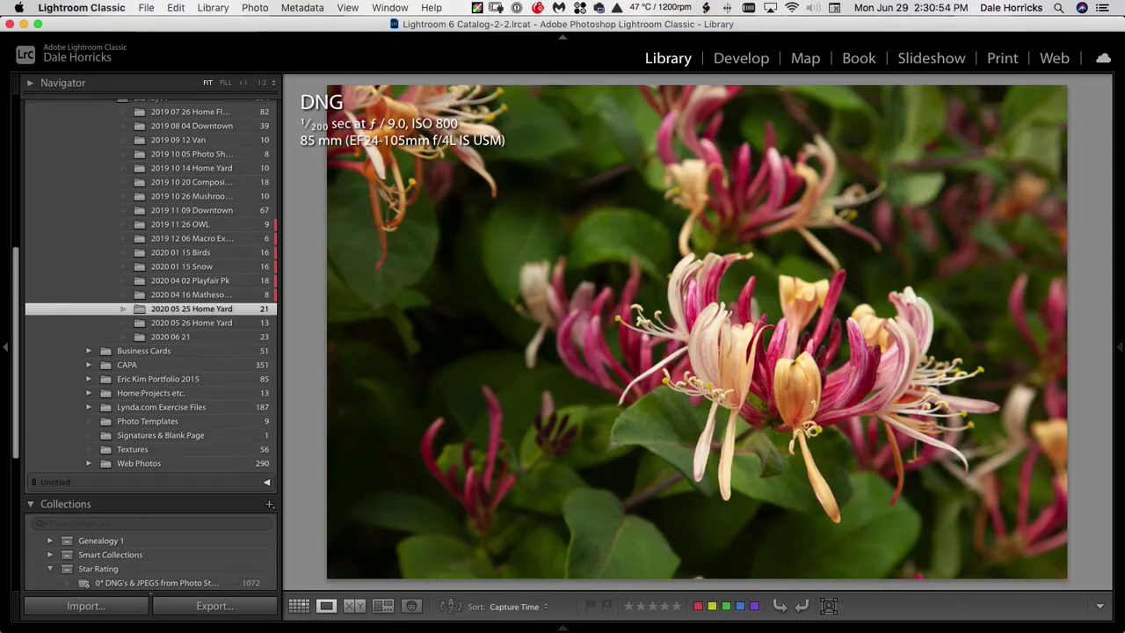
key(Right)
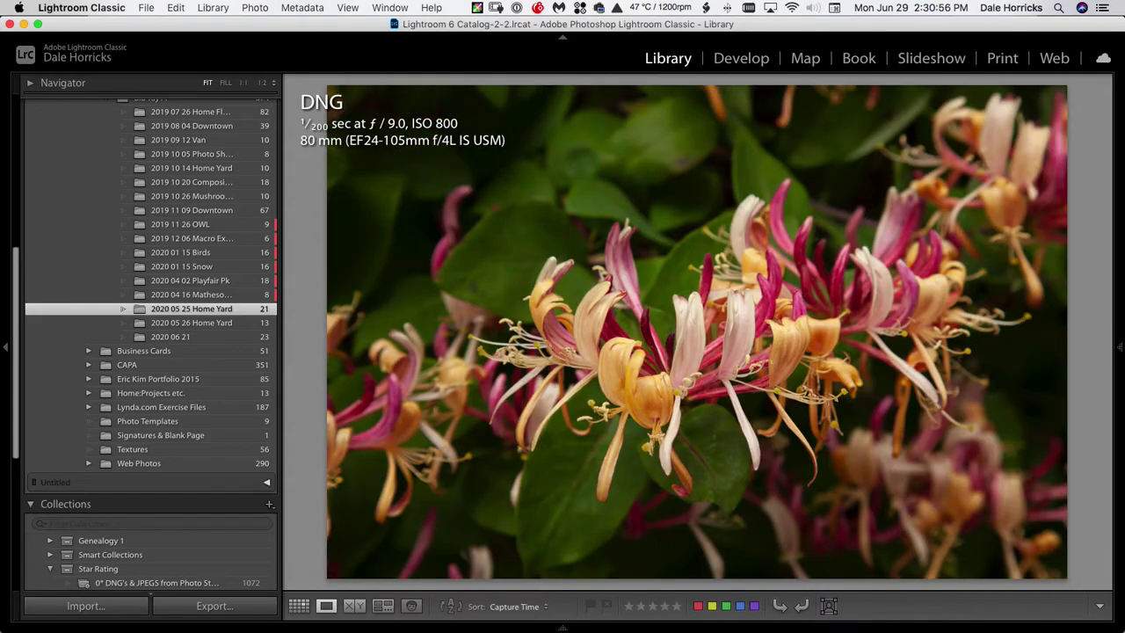
key(Right)
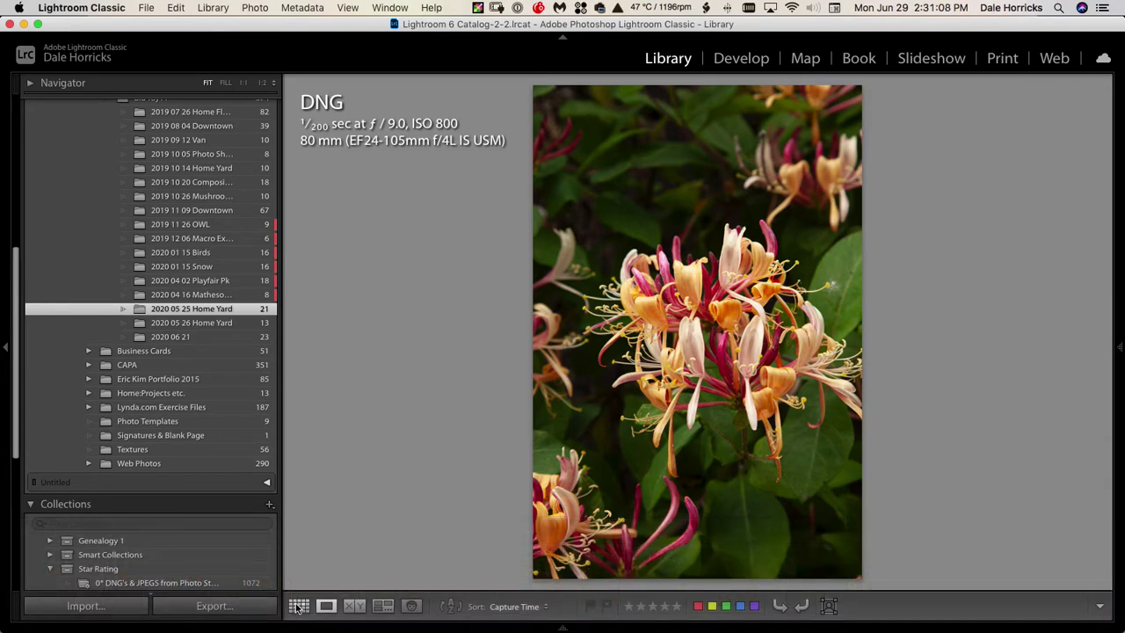
click(298, 606)
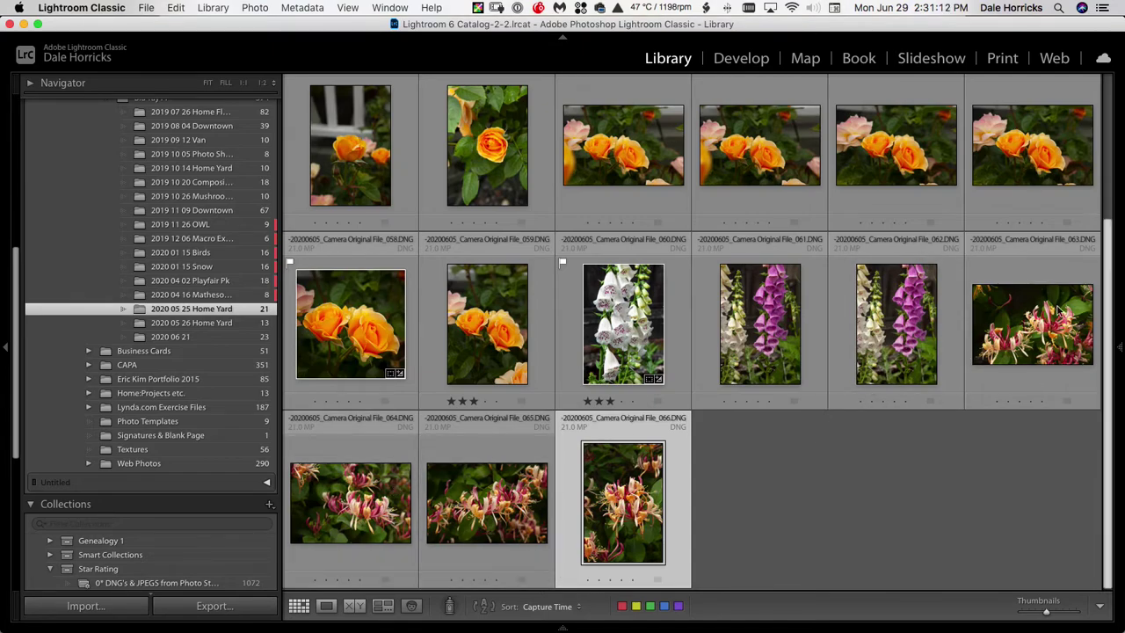
Delete honeysuckle photos 063–066 from disk, leaving 17 in the Home Yard folder
shift+click(1039, 315)
right_click(1037, 317)
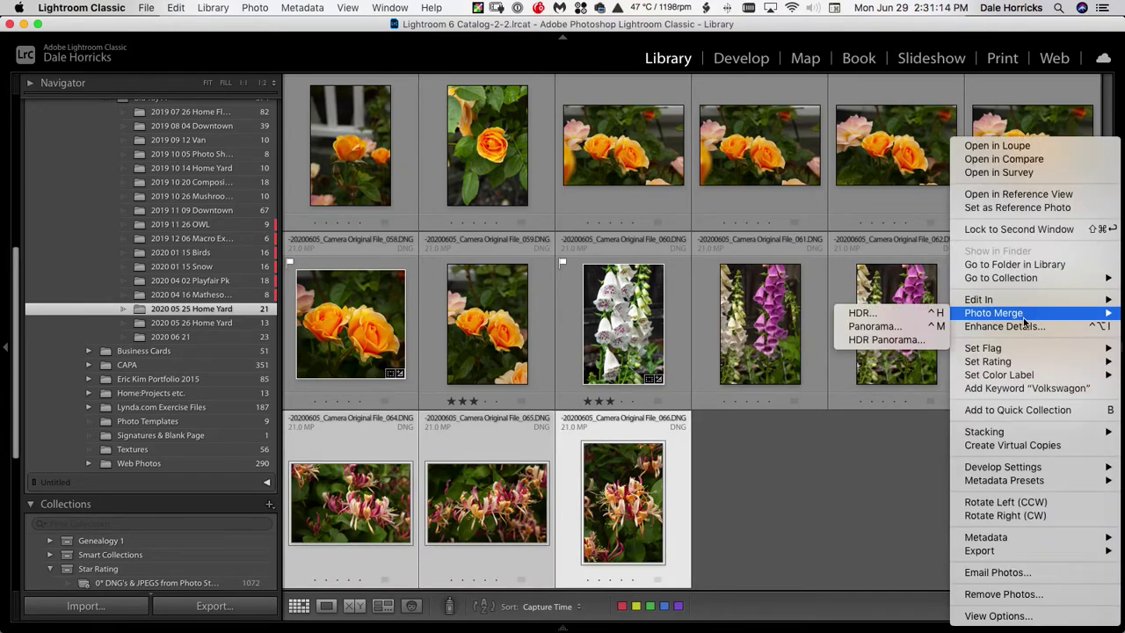
click(1002, 594)
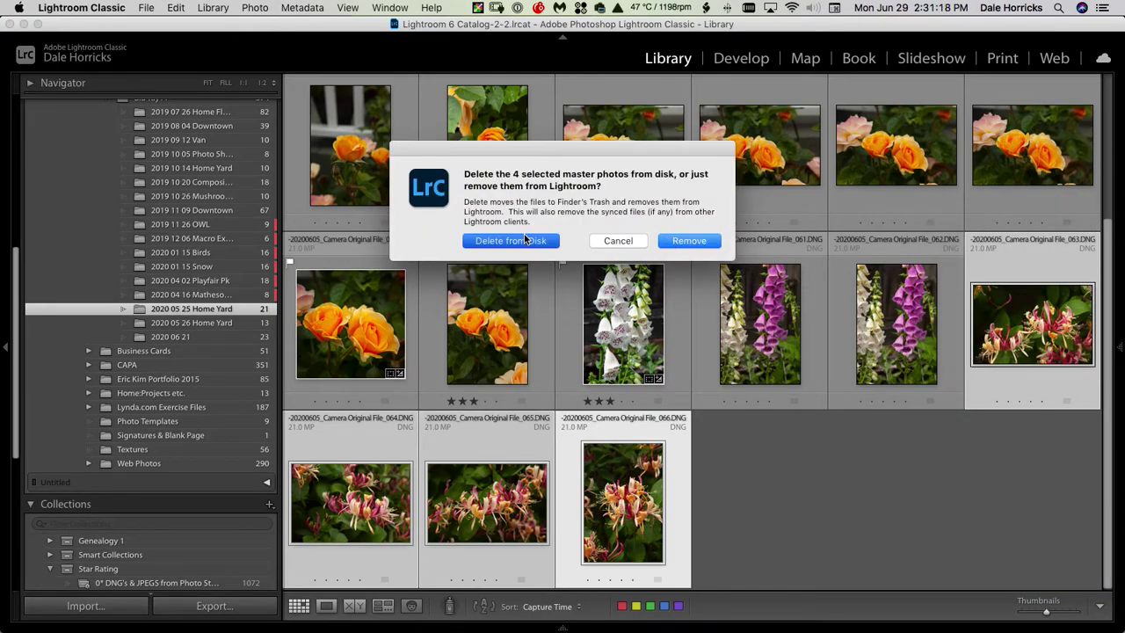
click(533, 239)
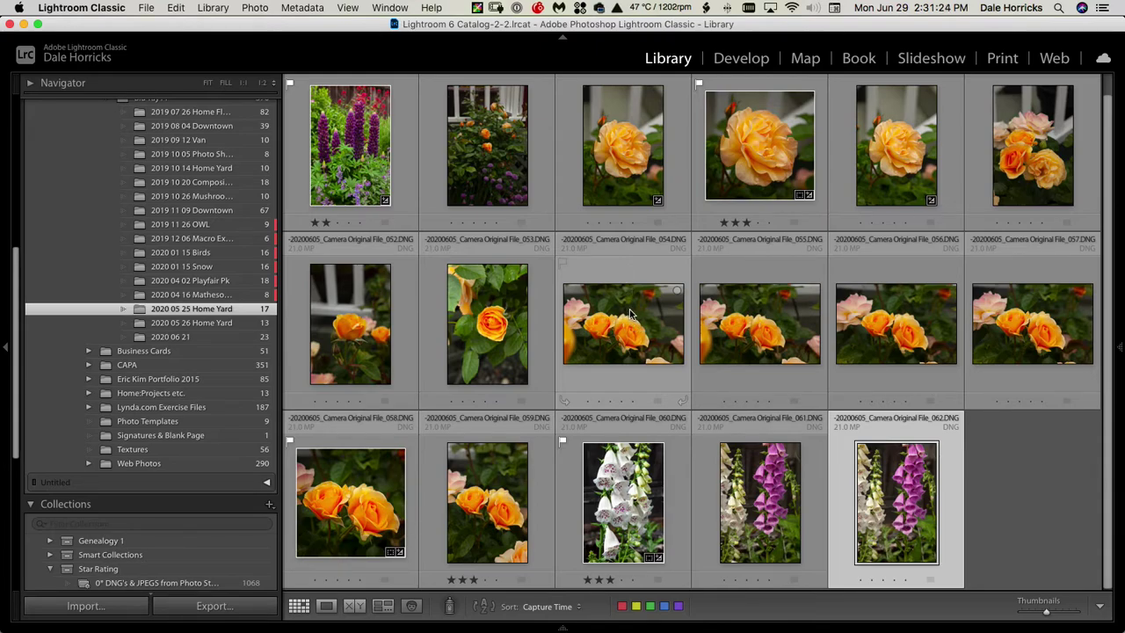
click(641, 491)
double_click(640, 490)
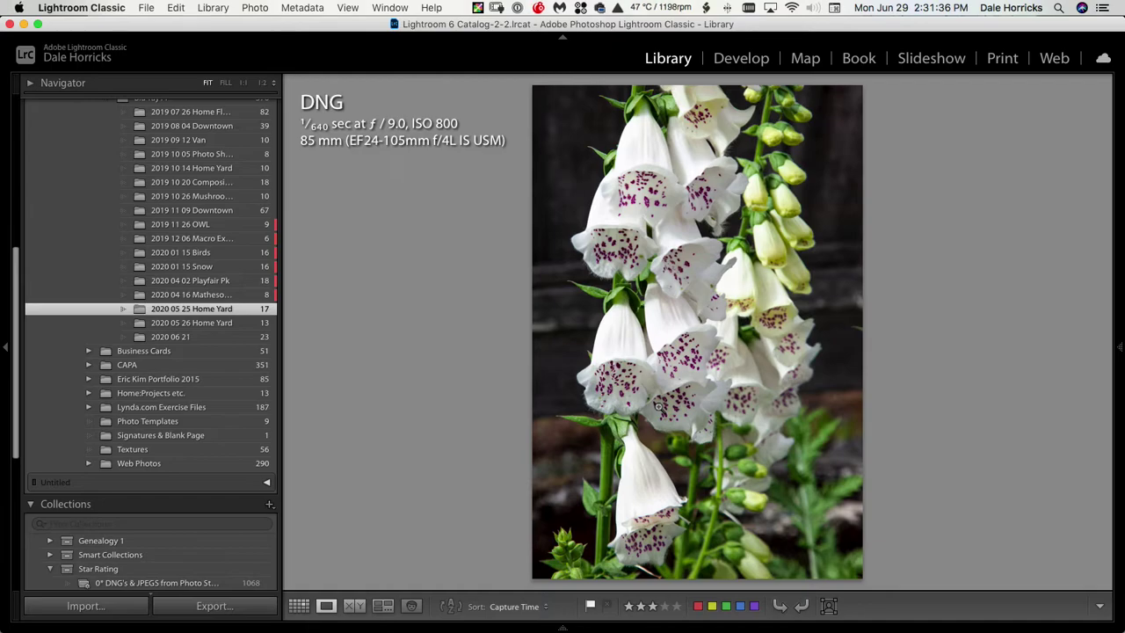
key(Right)
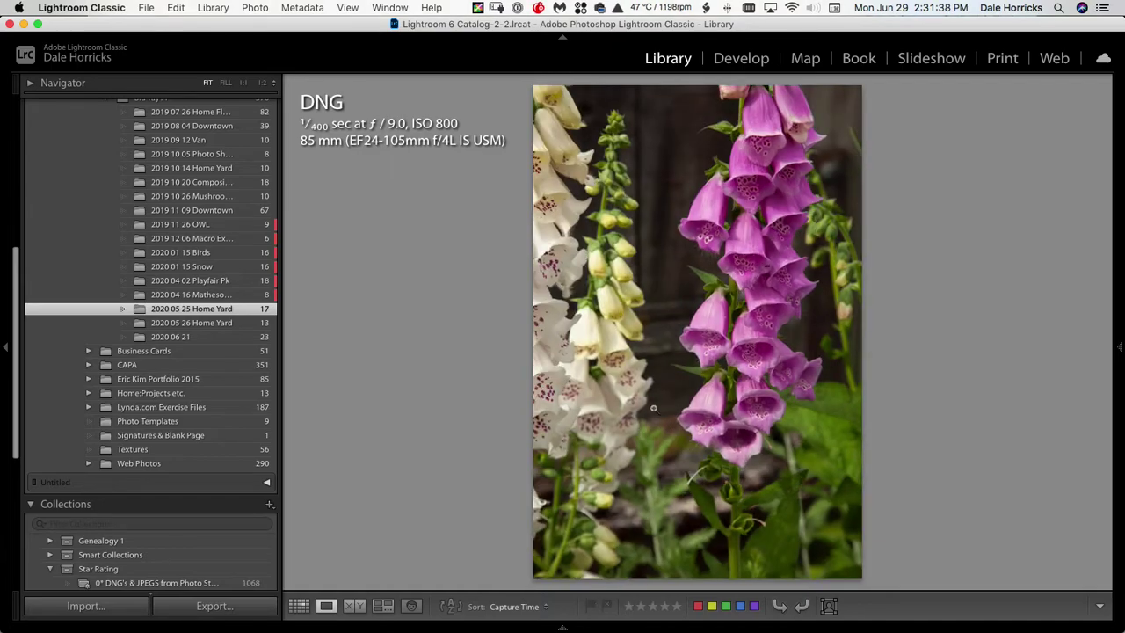
click(299, 606)
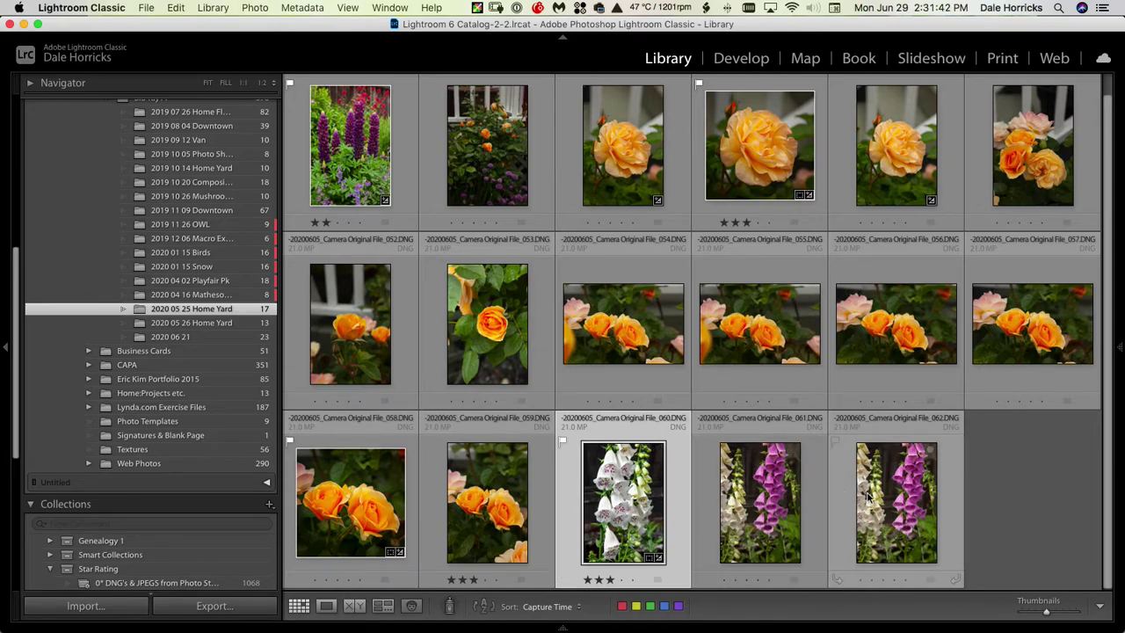
Delete the three selected foxglove photos from disk, leaving 14 photos
right_click(739, 500)
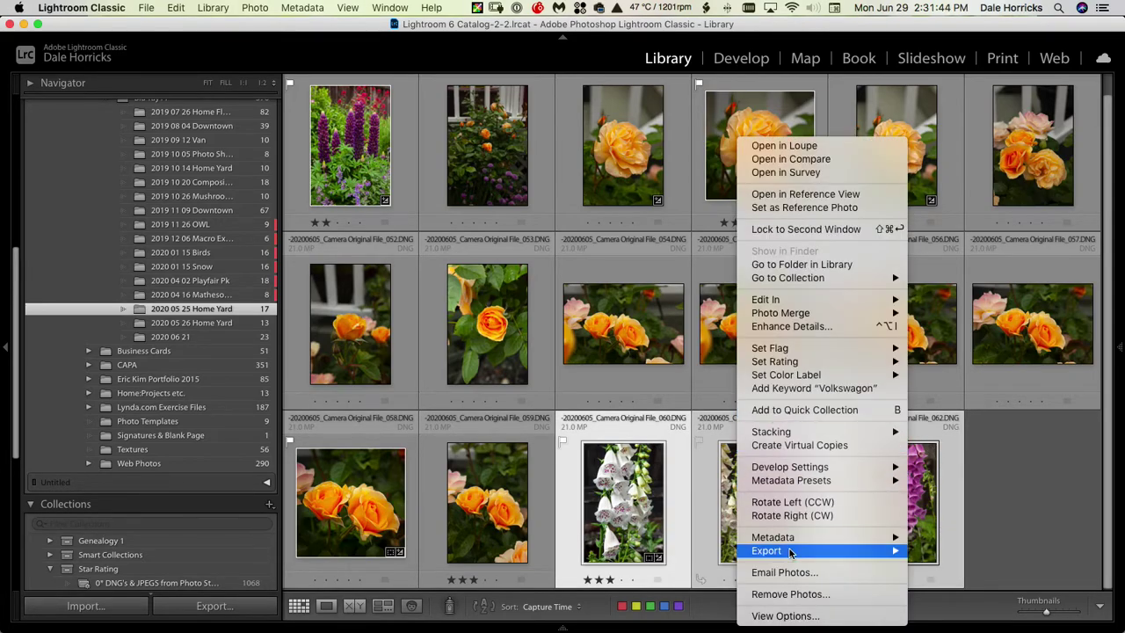
click(789, 594)
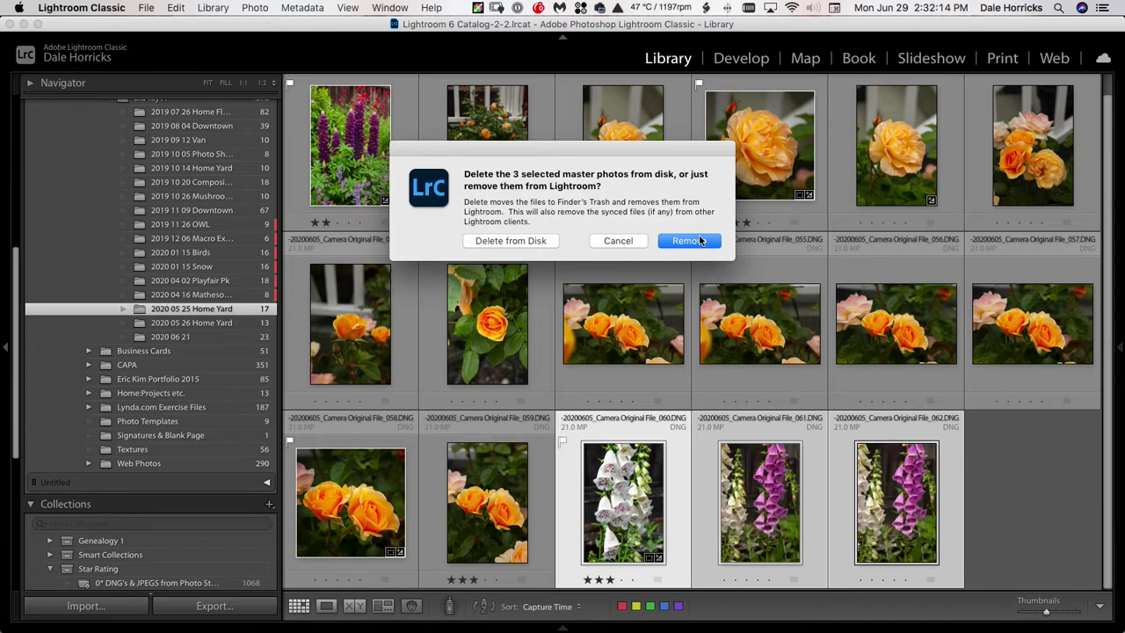
click(502, 241)
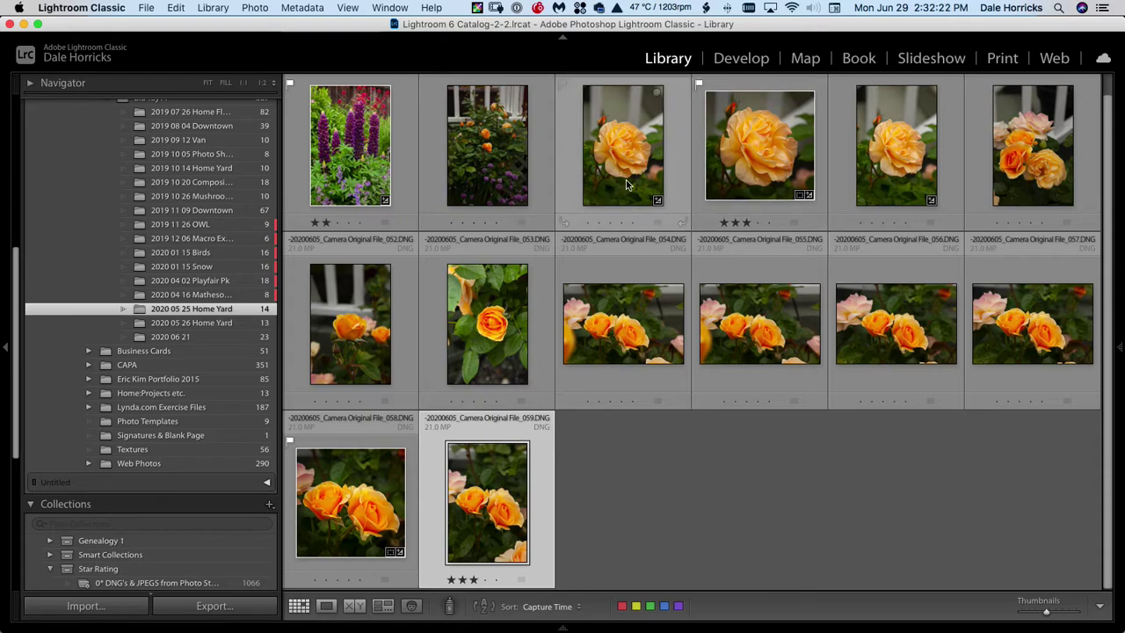
click(757, 128)
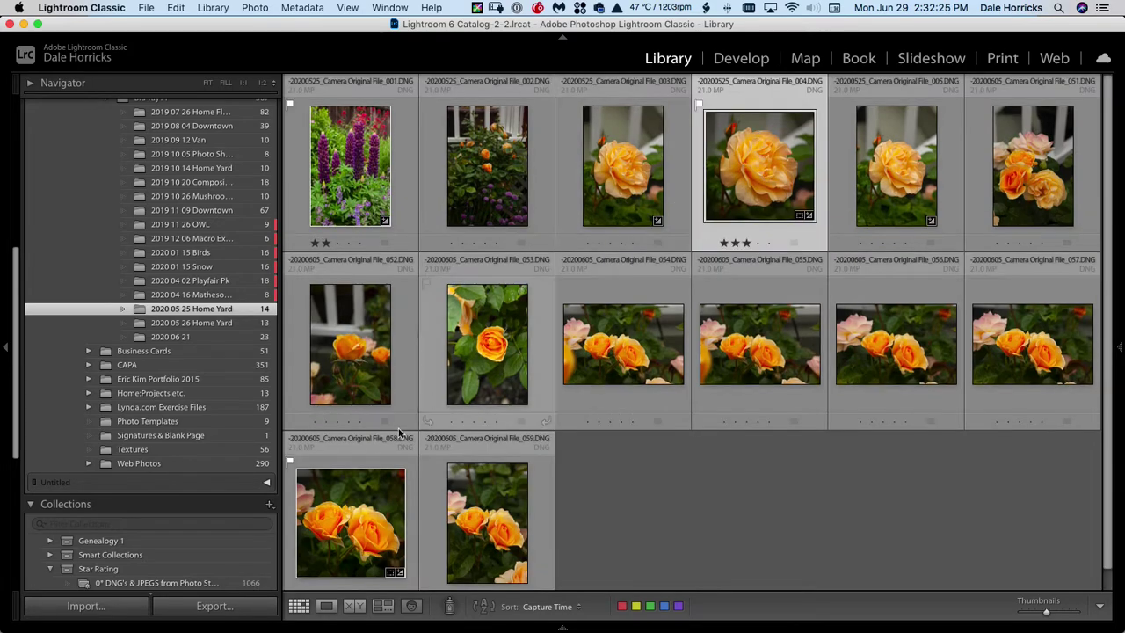
super+click(343, 519)
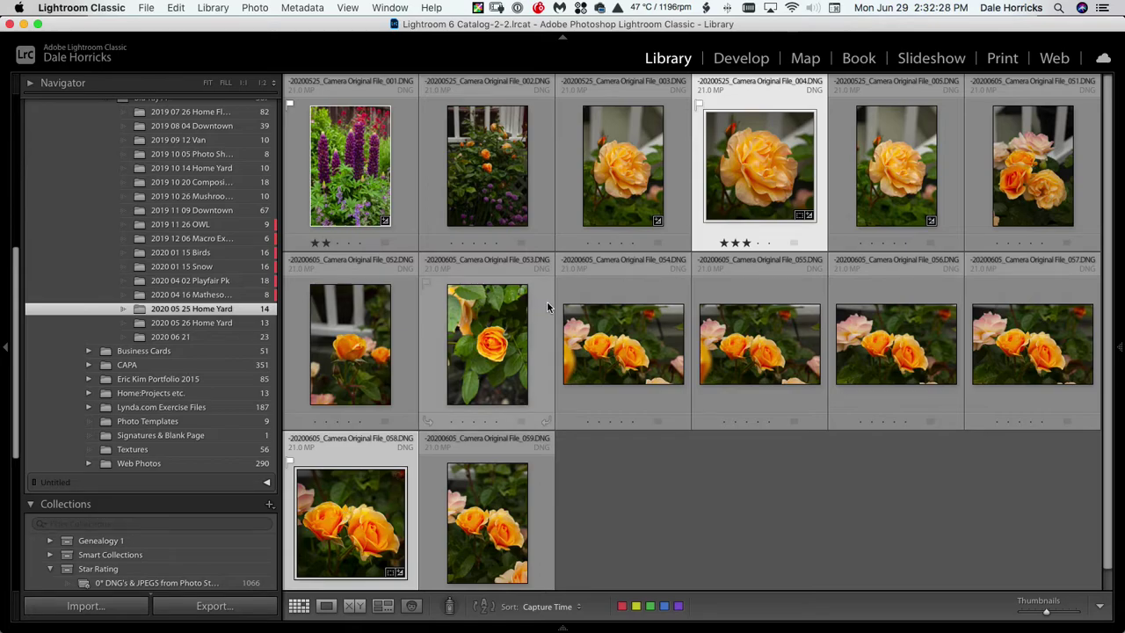
key(f)
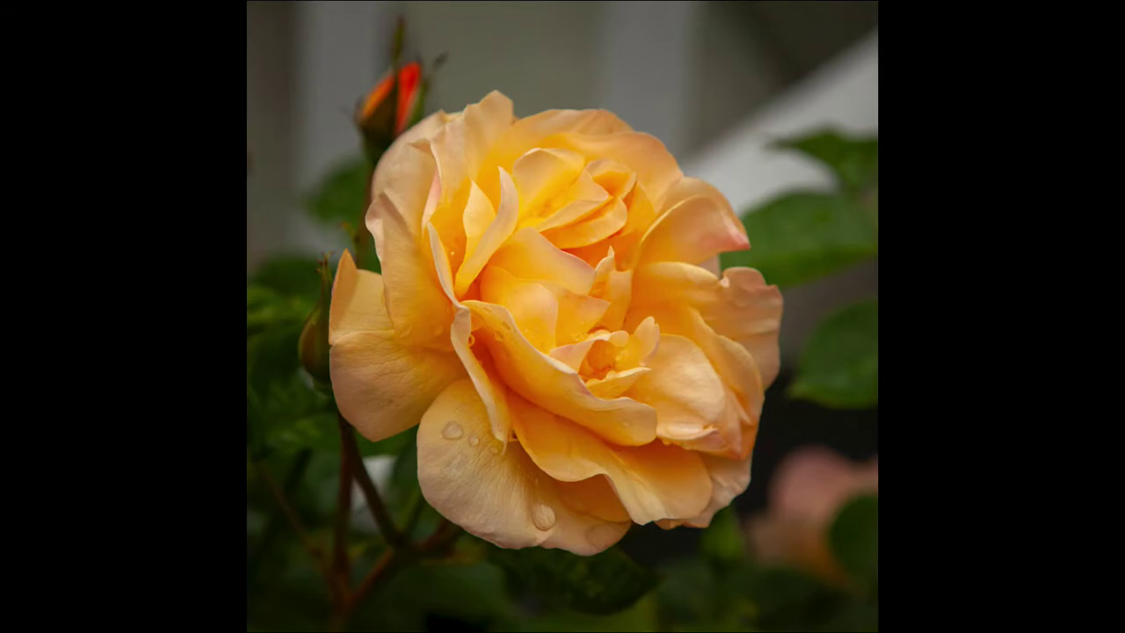
key(Right)
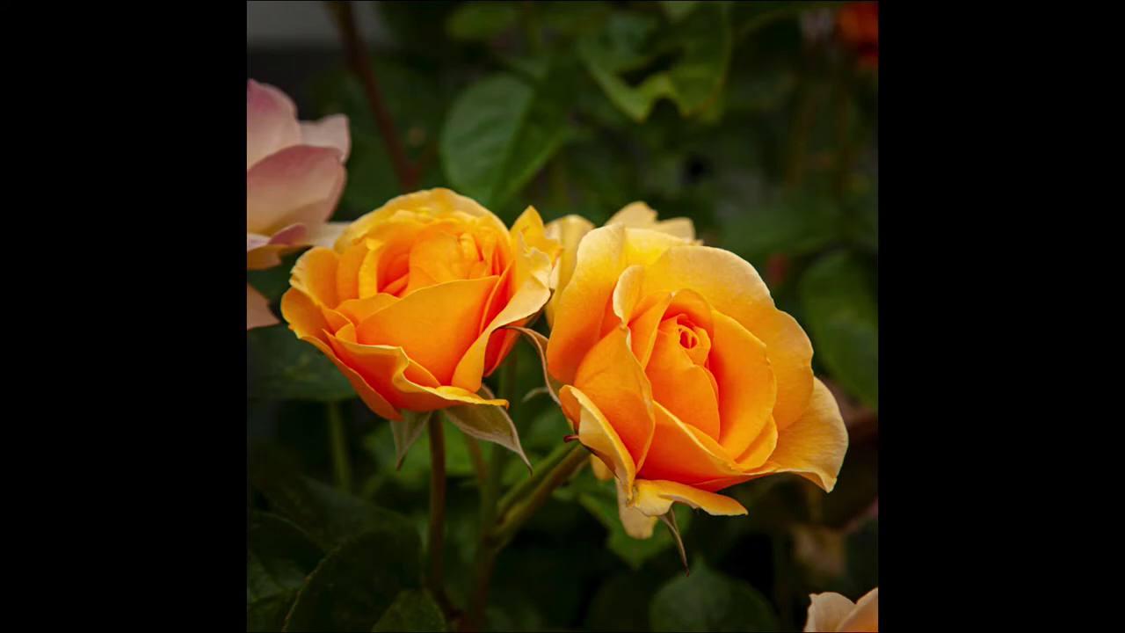
key(Right)
key(Left)
key(Right)
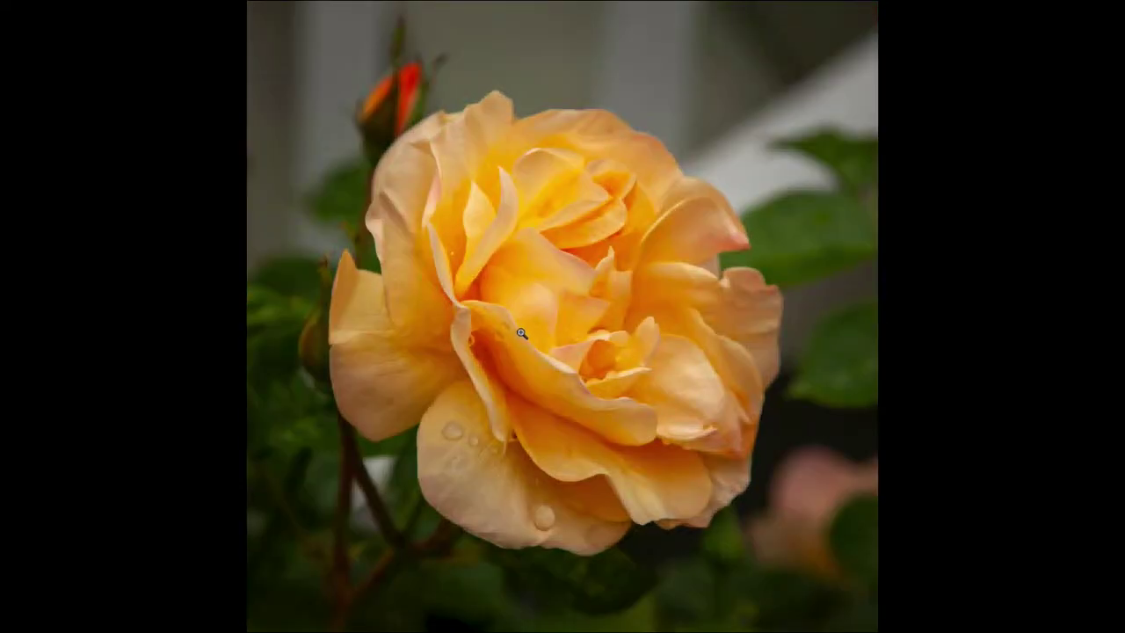
key(Escape)
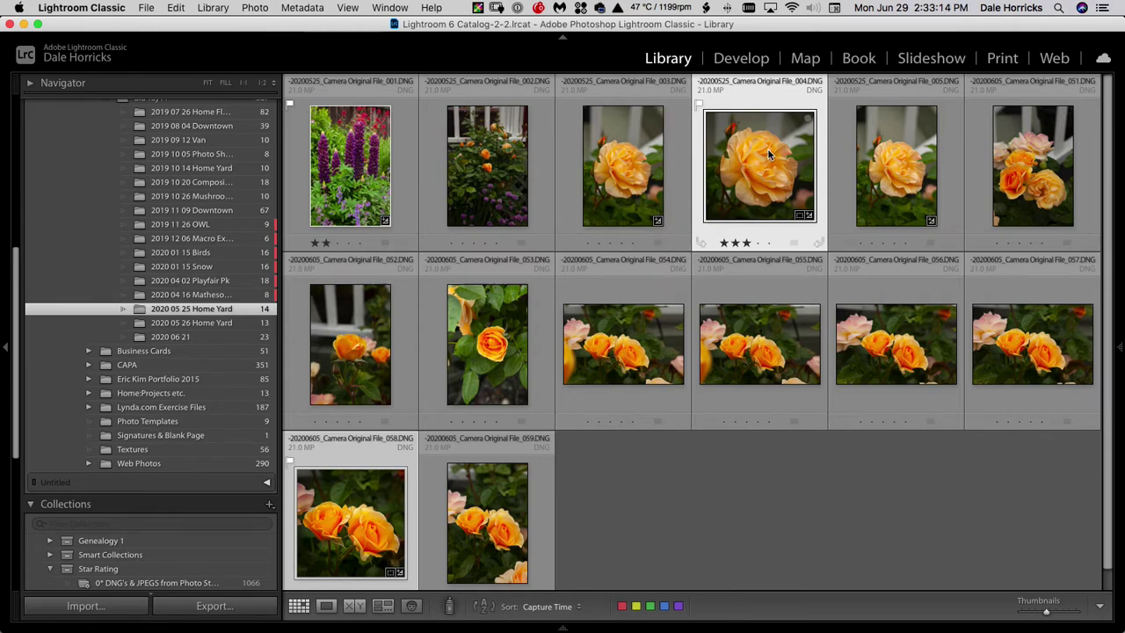
Create a collection named 'Cards' containing the selected rose photos 004 and 058
scroll(179, 214, down, 3)
scroll(179, 213, down, 4)
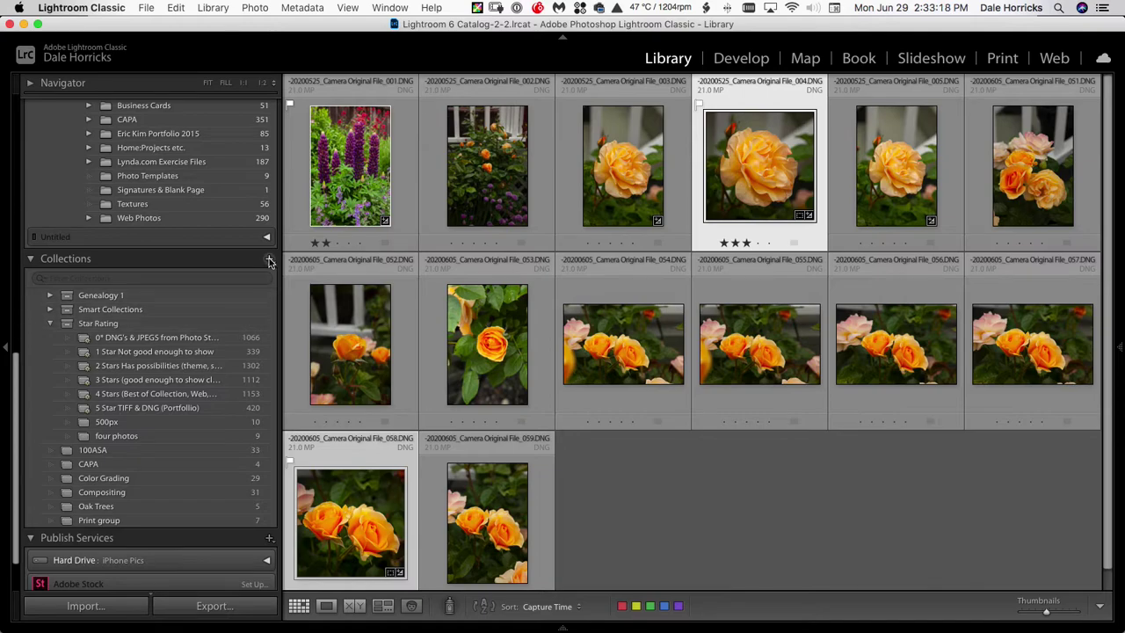
click(270, 259)
click(289, 273)
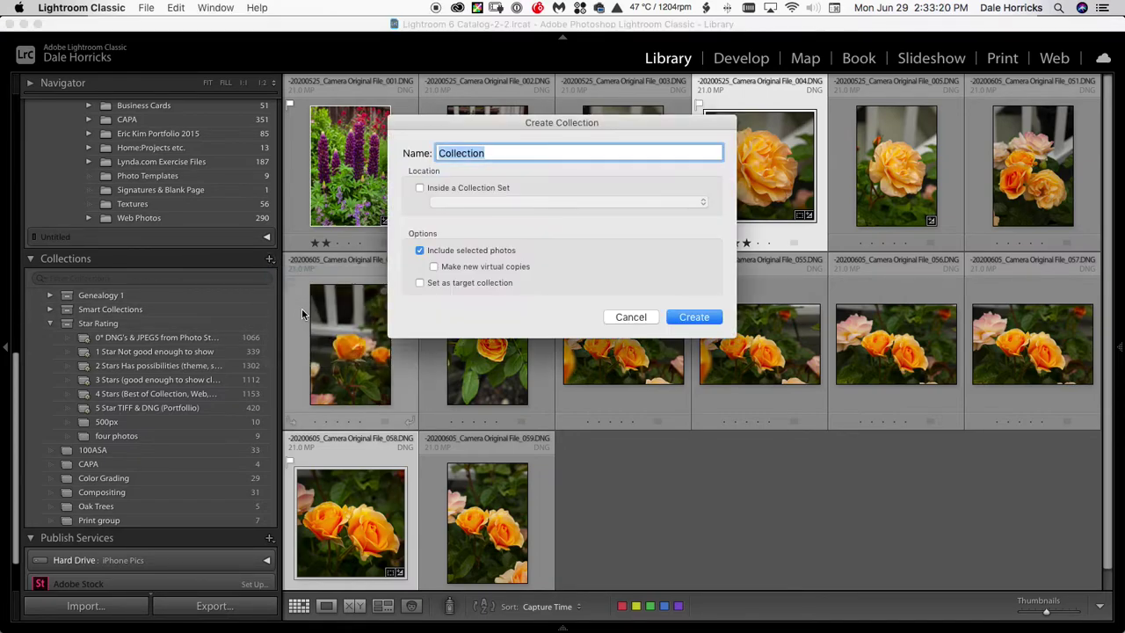
text(Cards)
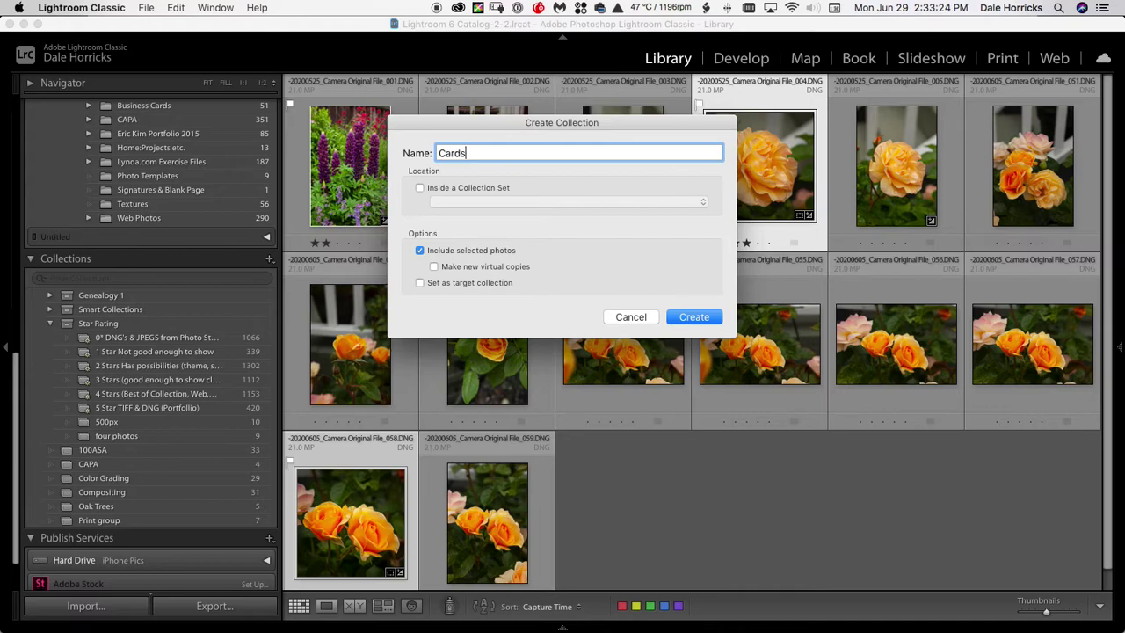
click(689, 318)
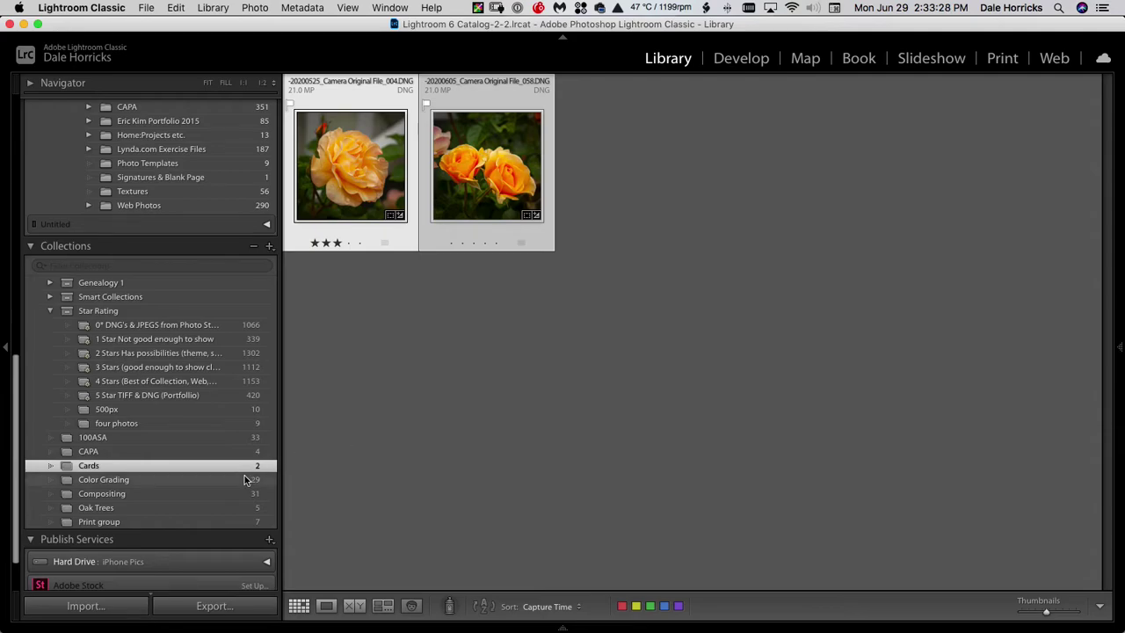
right_click(361, 140)
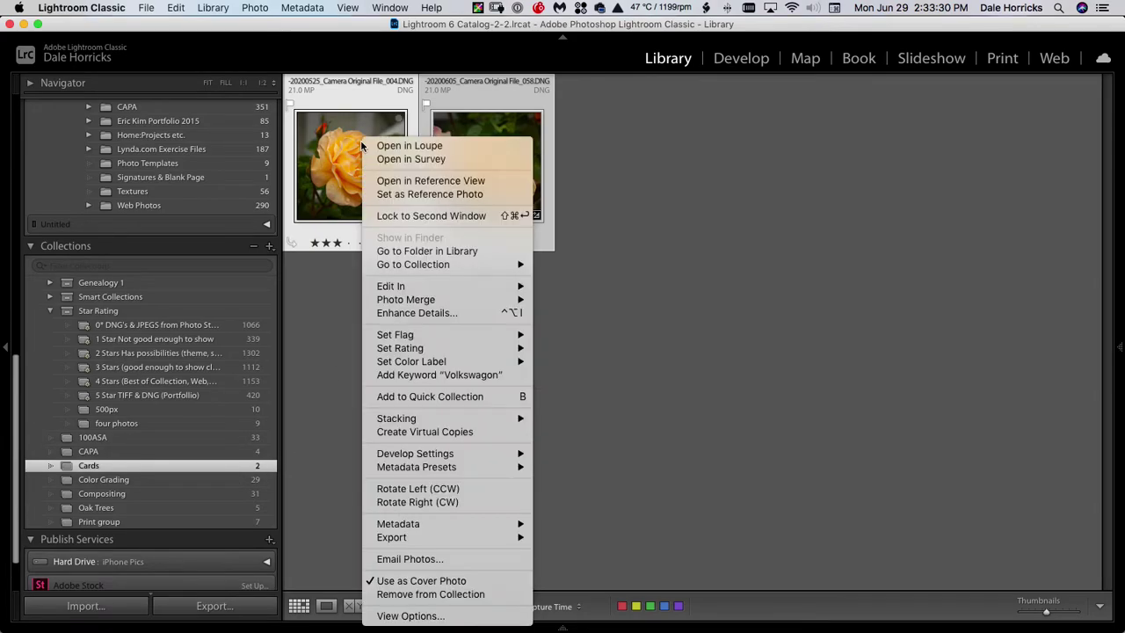
click(439, 594)
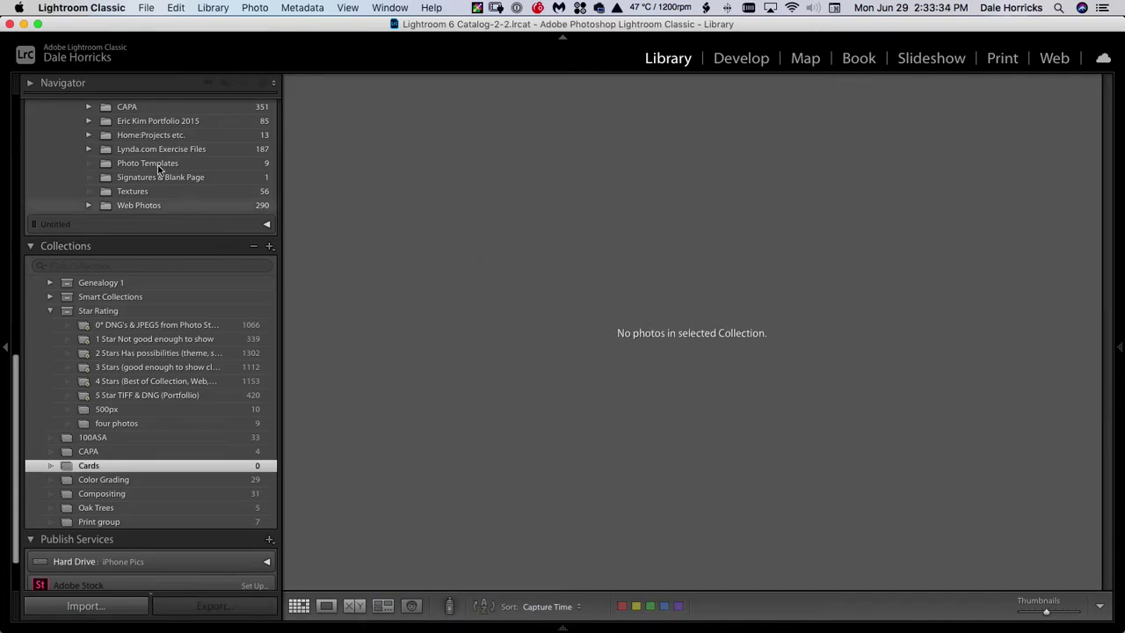
click(146, 8)
mouse_move(175, 8)
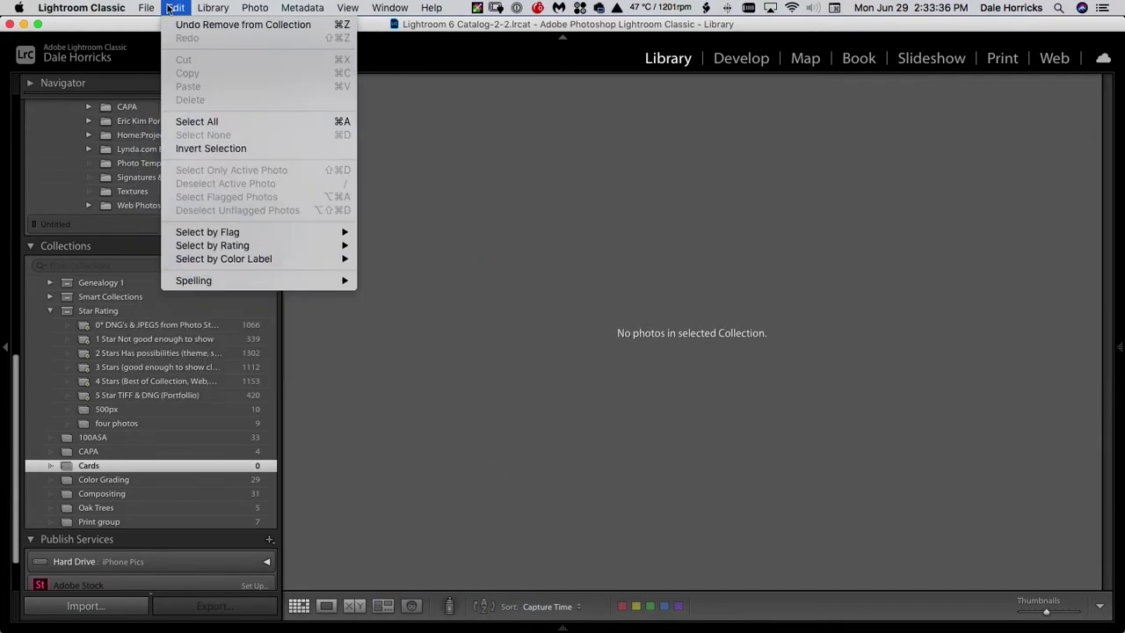
click(211, 25)
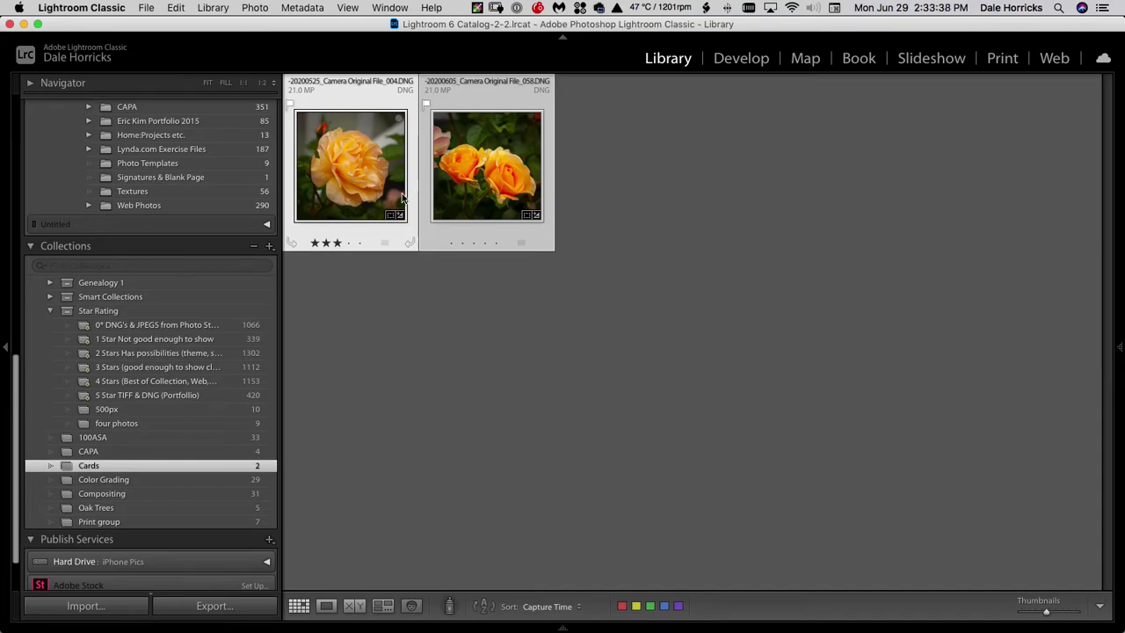
click(458, 169)
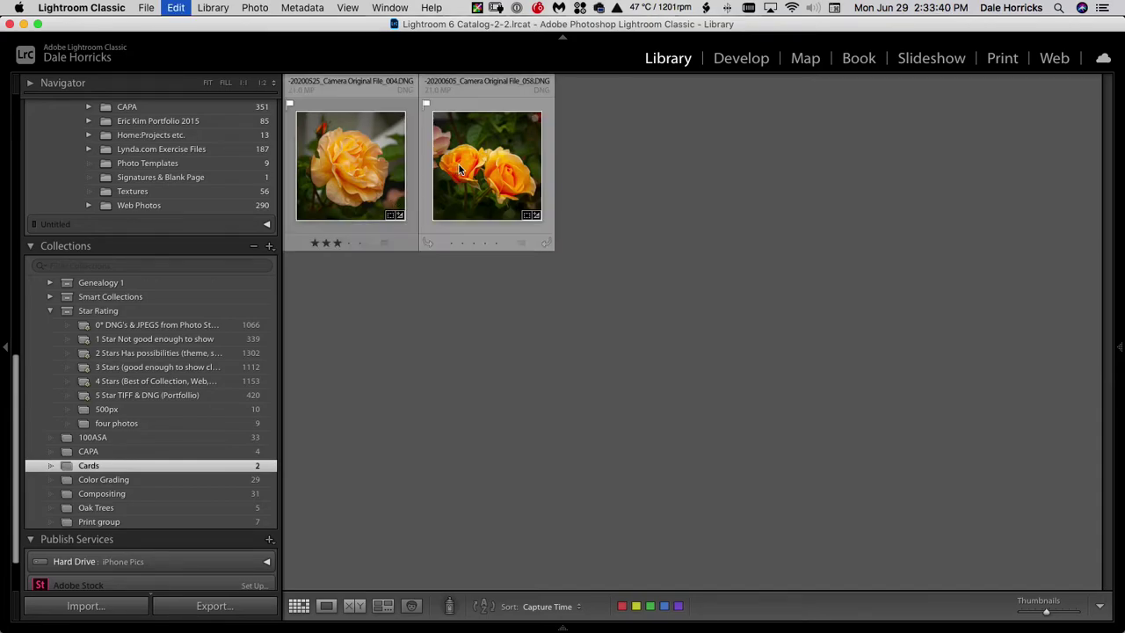
click(478, 162)
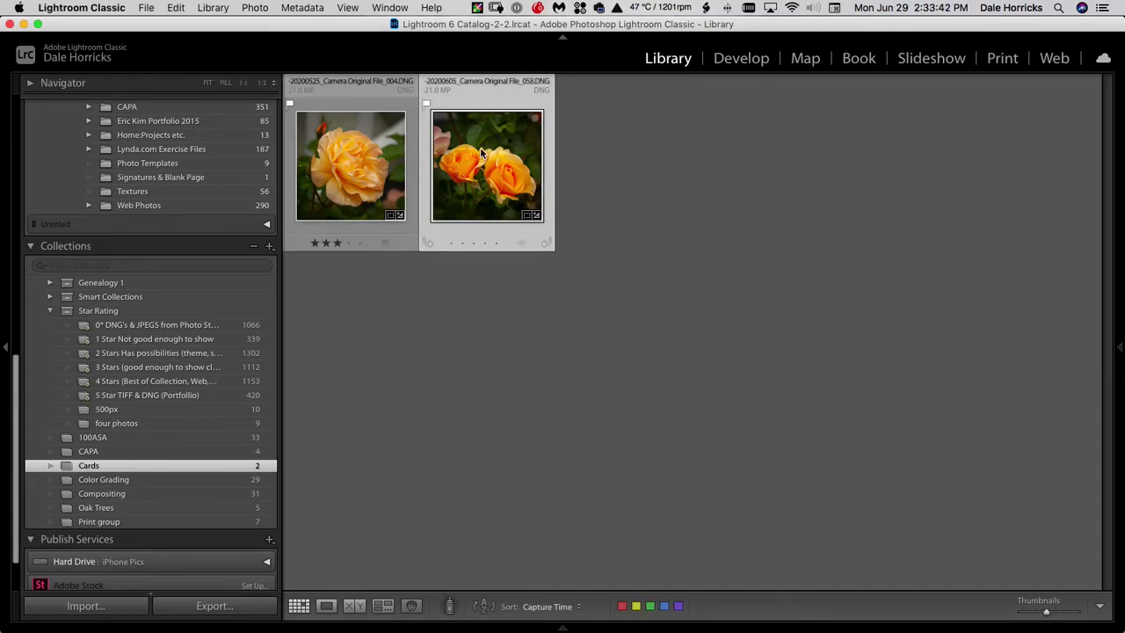
right_click(479, 163)
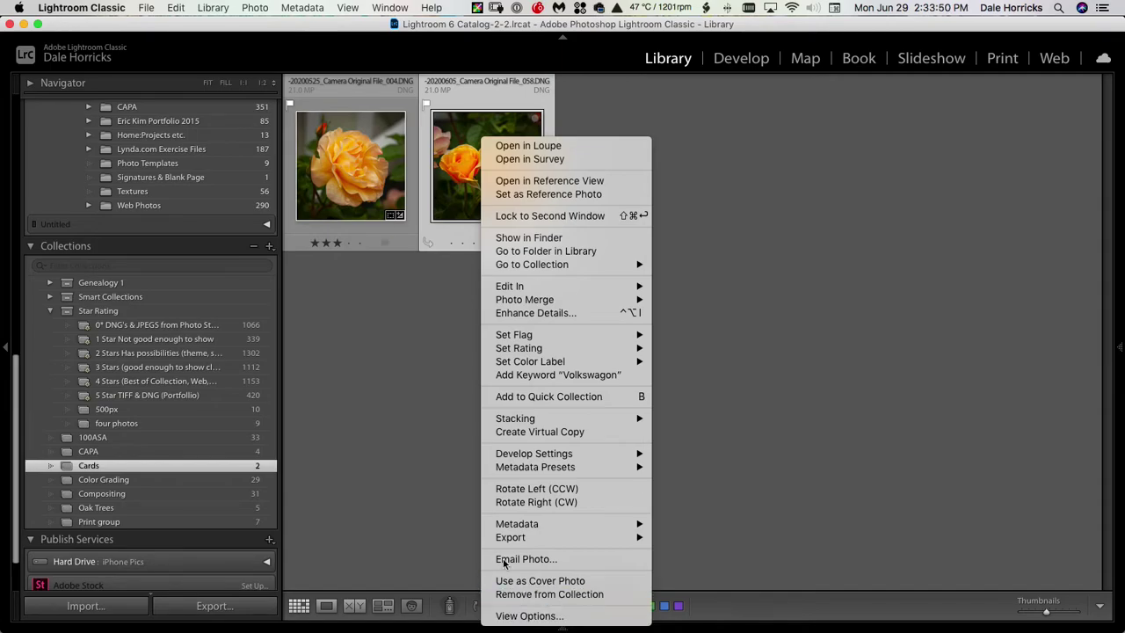
click(398, 368)
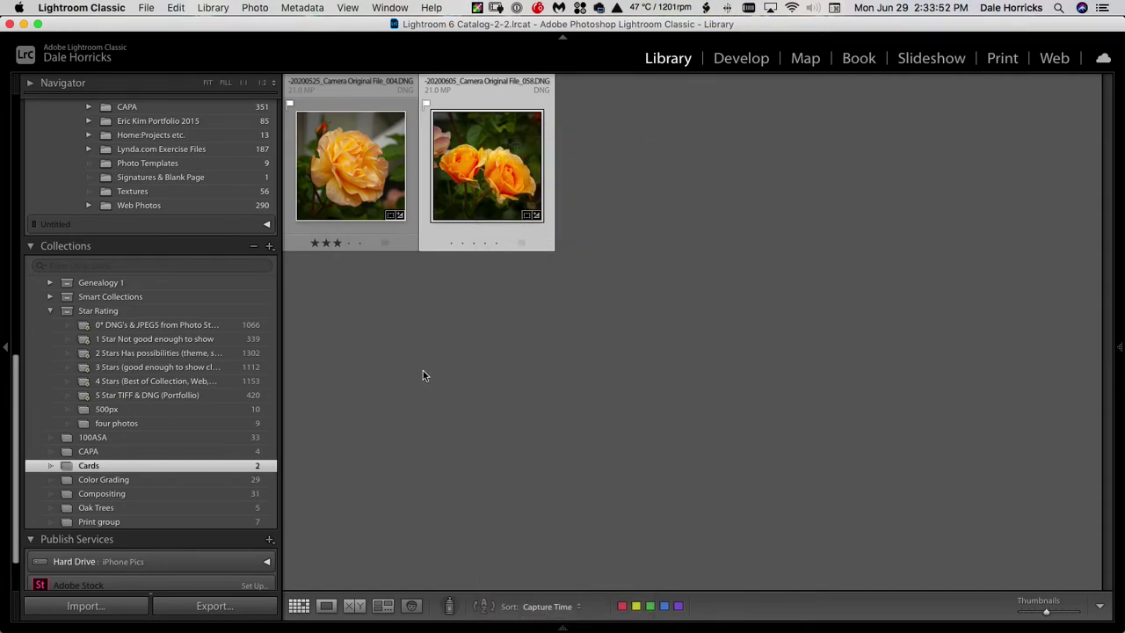
Rate the two-orange-roses photo 058 three stars and open the 3 Stars smart collection
mouse_move(505, 161)
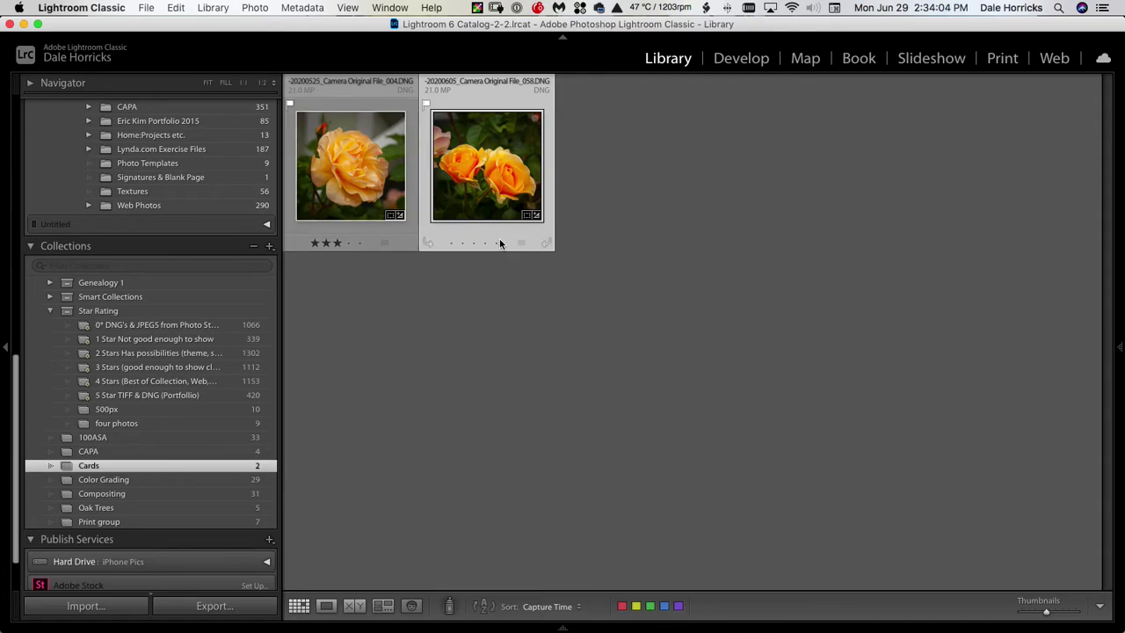
click(474, 242)
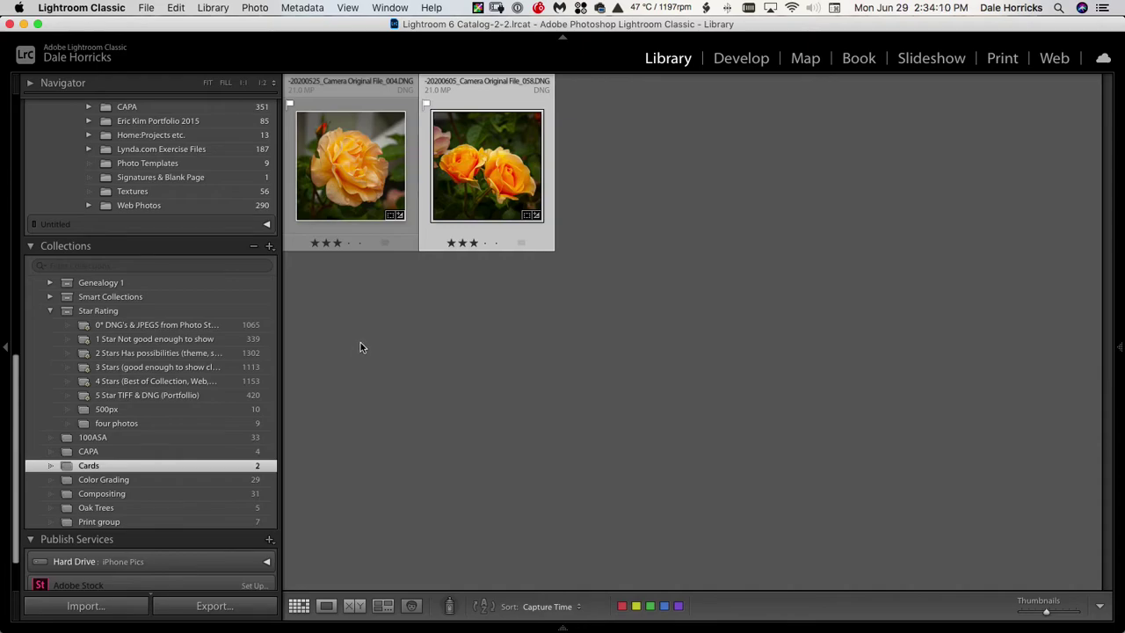
click(141, 370)
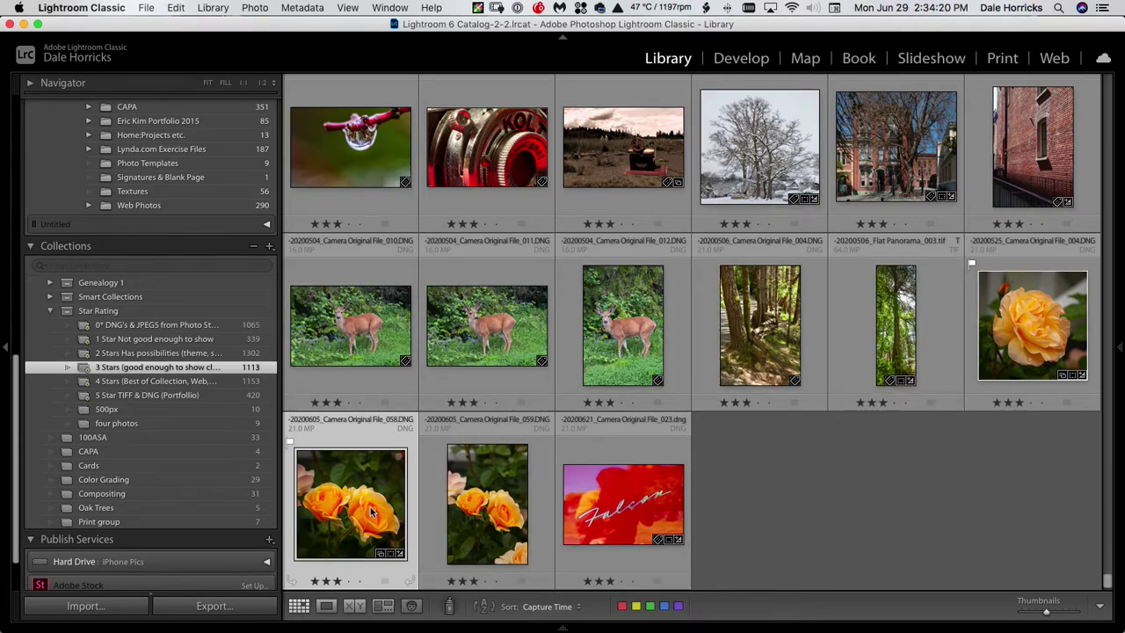
After the smart collection refuses the removal, flag peach rose photo 004 as rejected
right_click(367, 479)
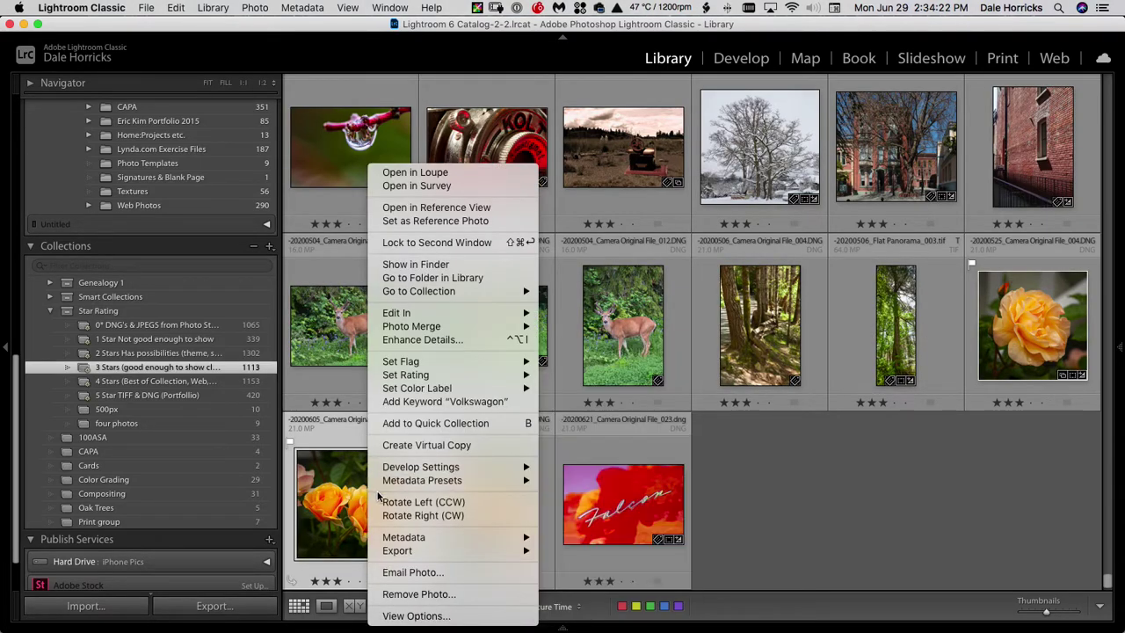
click(413, 594)
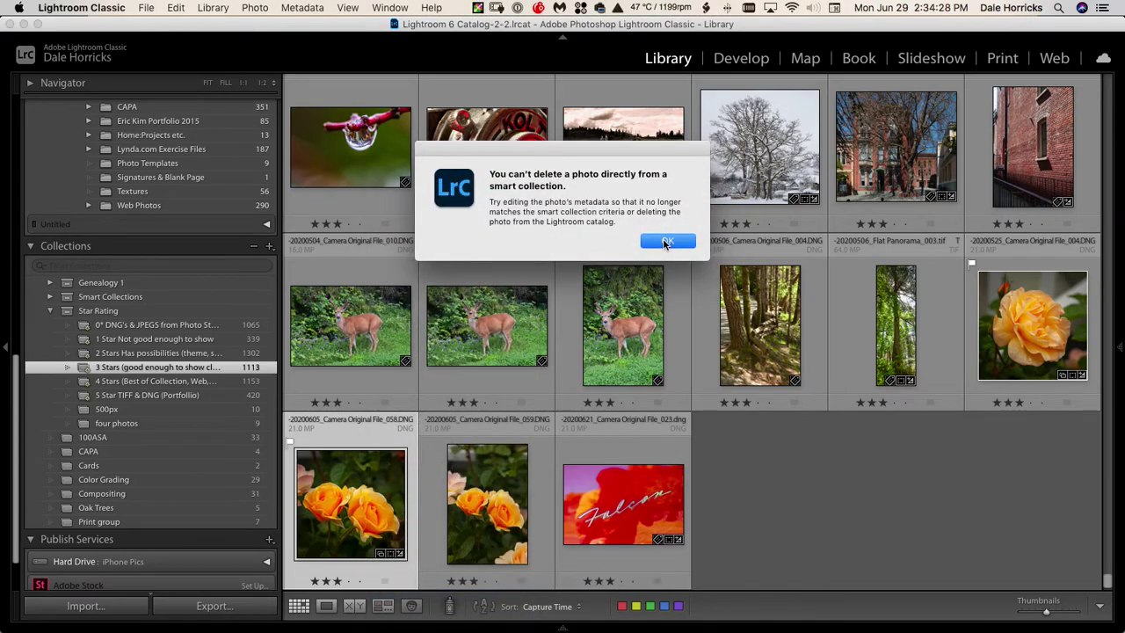
click(666, 243)
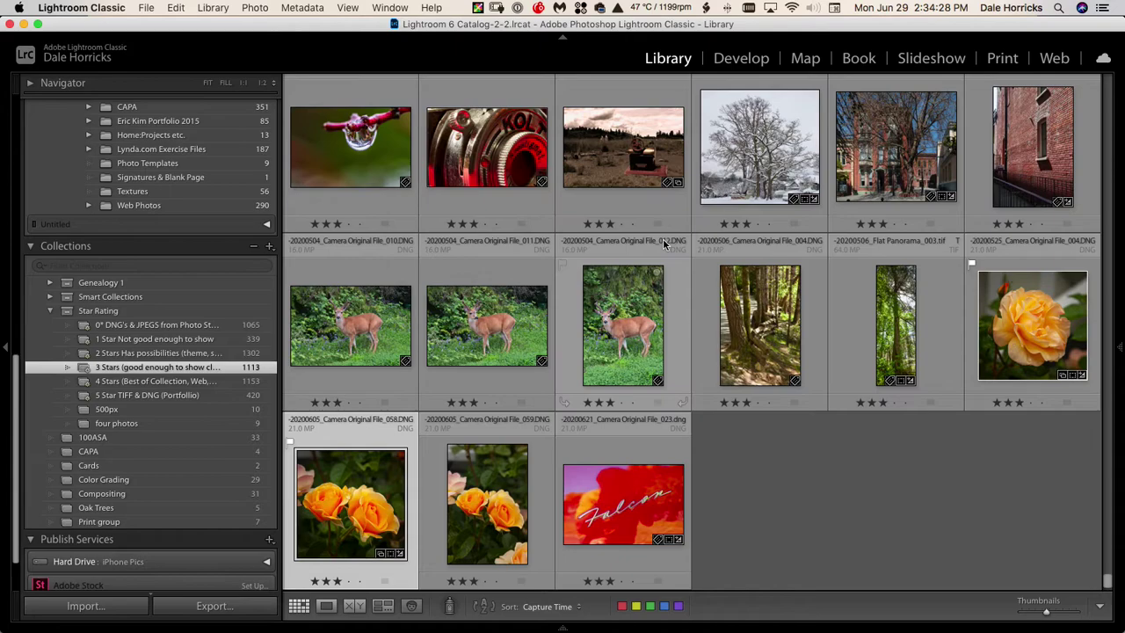
click(1048, 290)
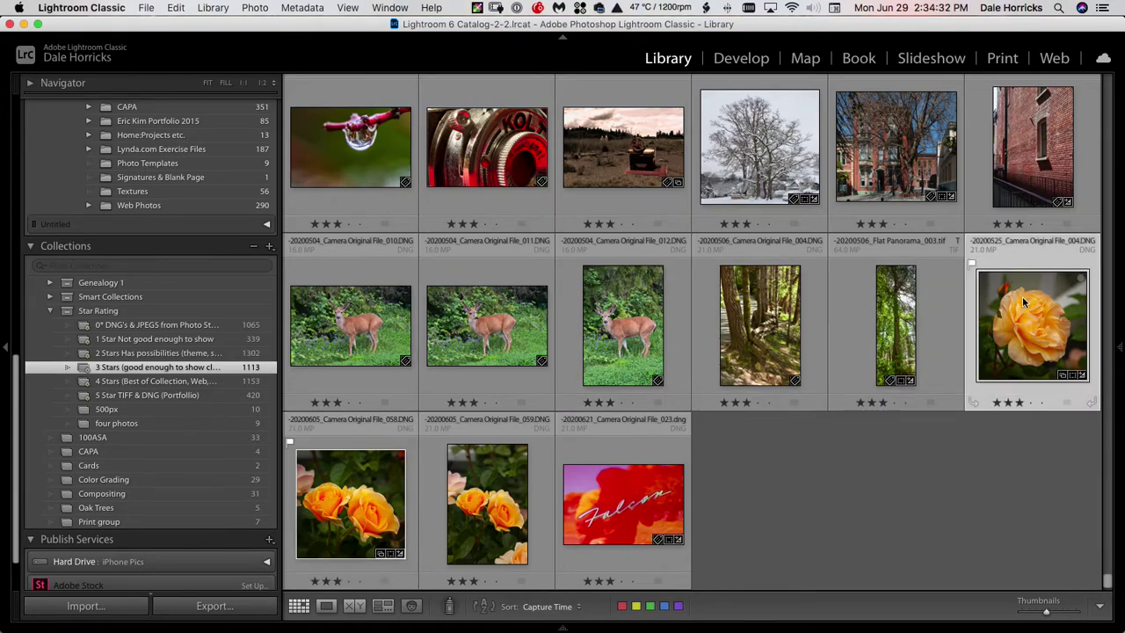
key(x)
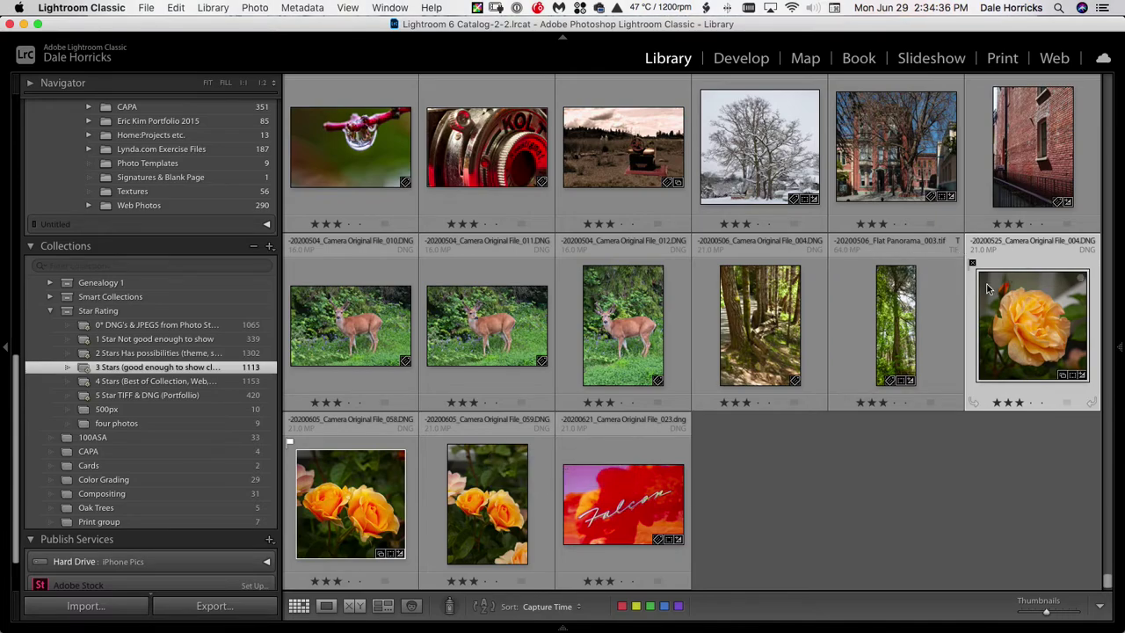
right_click(1037, 283)
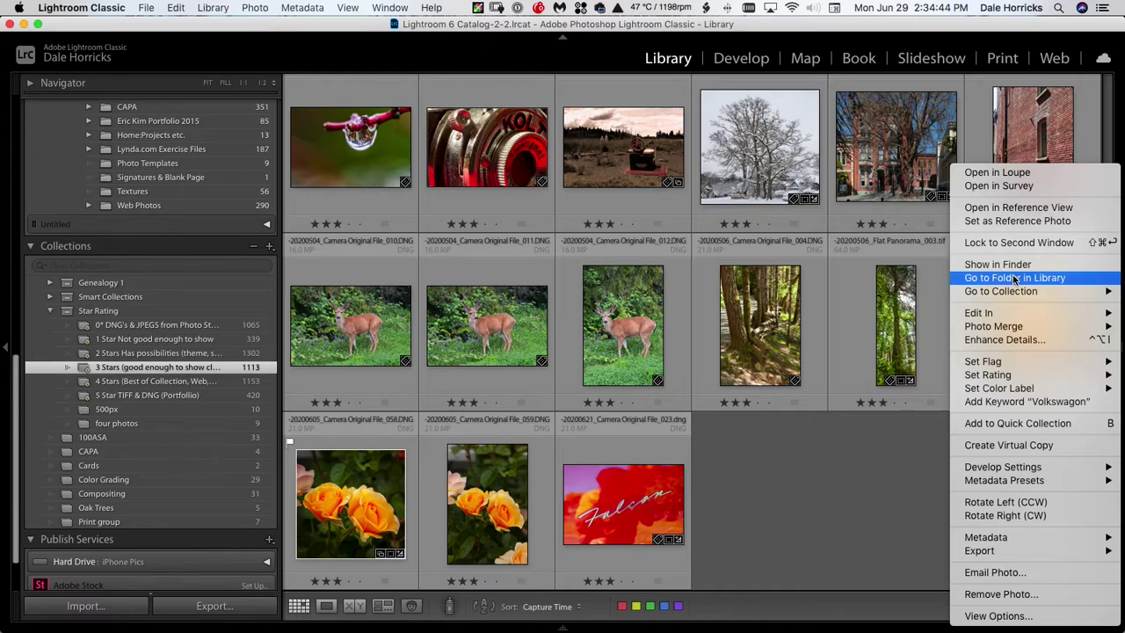
Go to the rejected rose's 2020 05 25 Home Yard folder, then browse the Library, Edit and Photo menus
click(1013, 277)
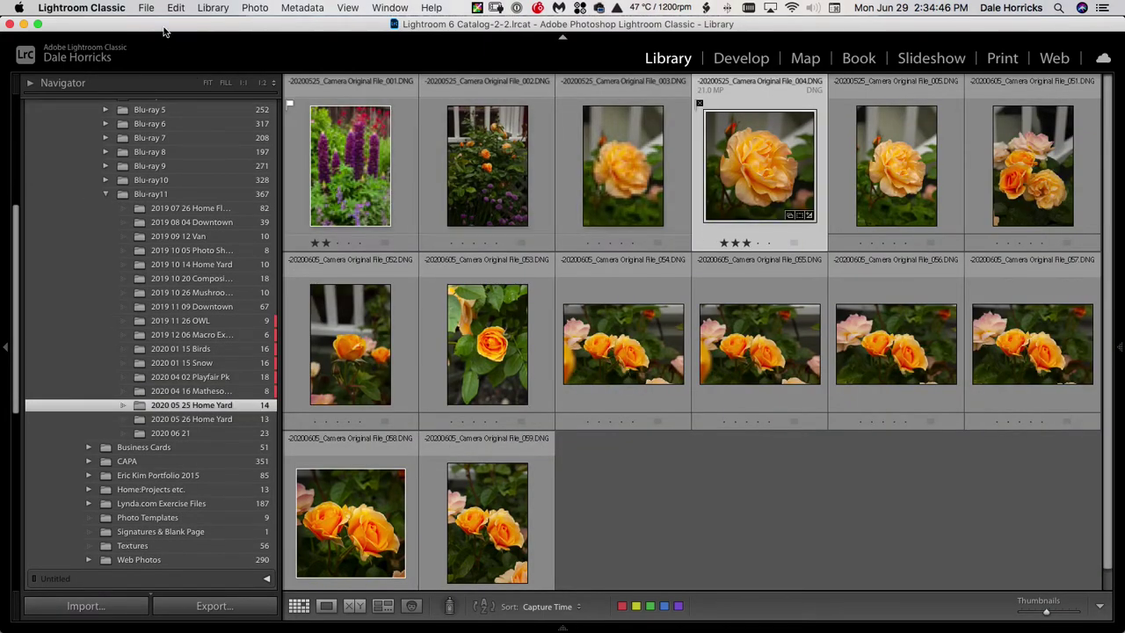
click(208, 8)
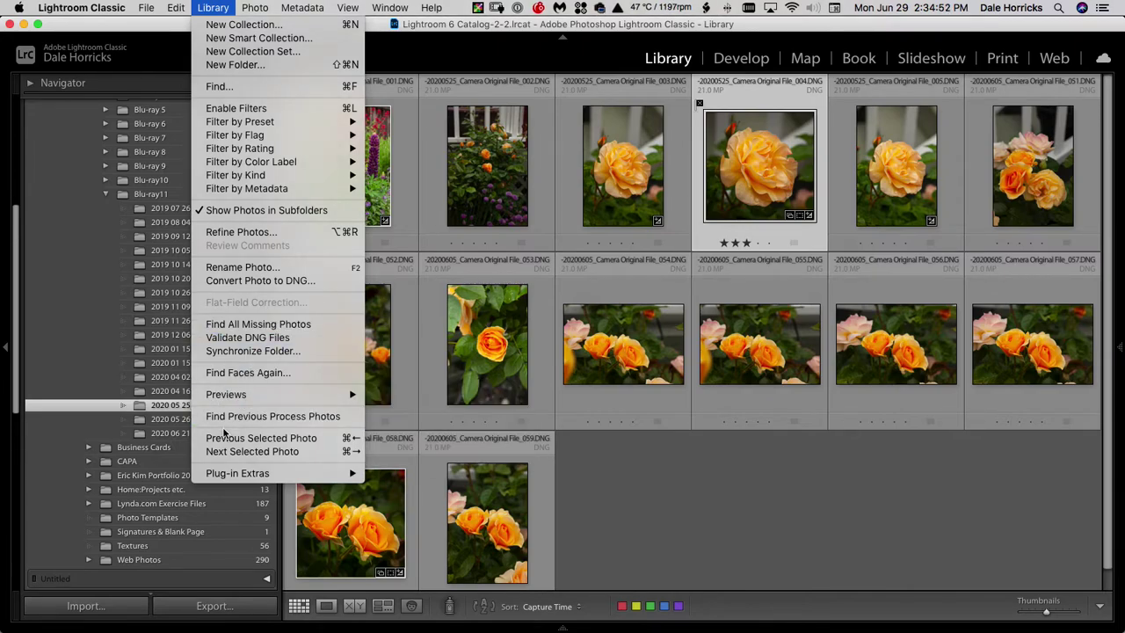
mouse_move(176, 10)
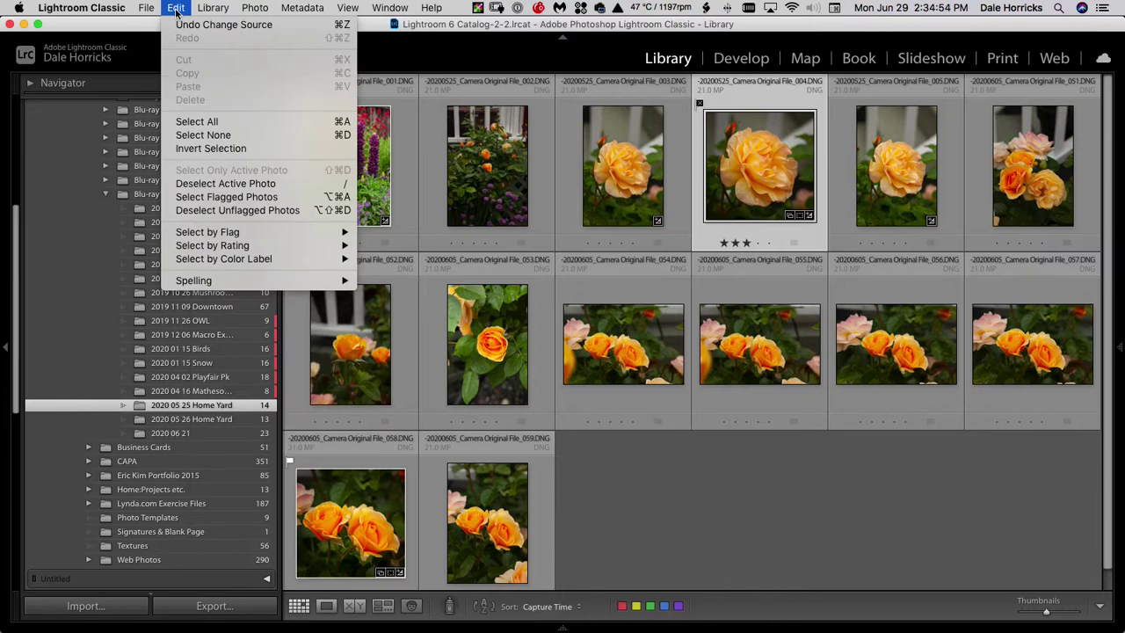
mouse_move(253, 8)
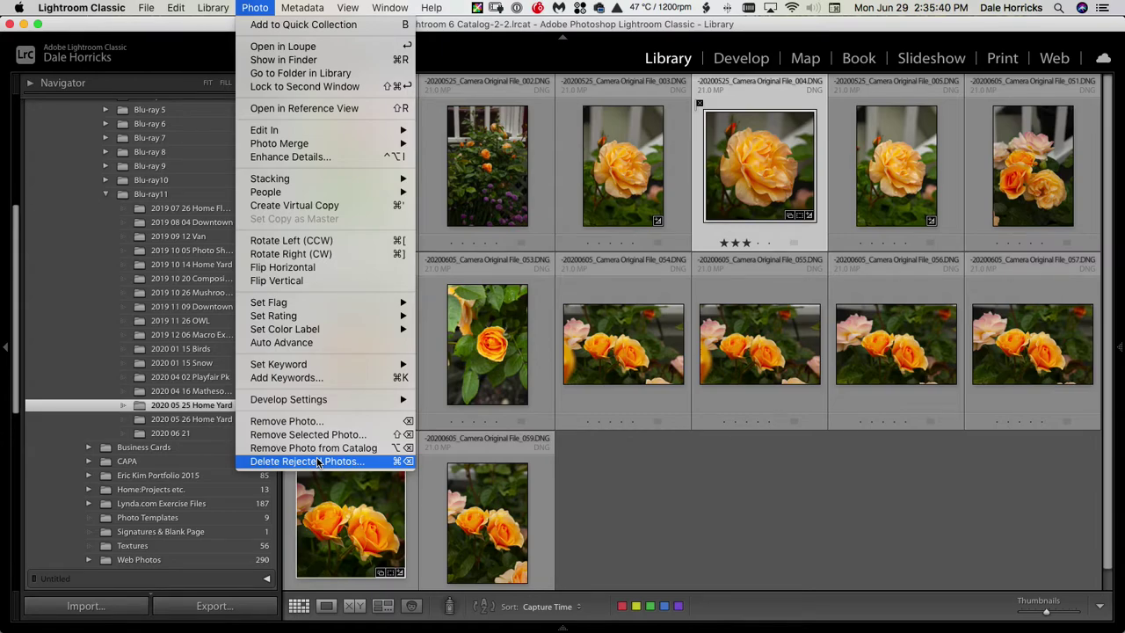
click(692, 522)
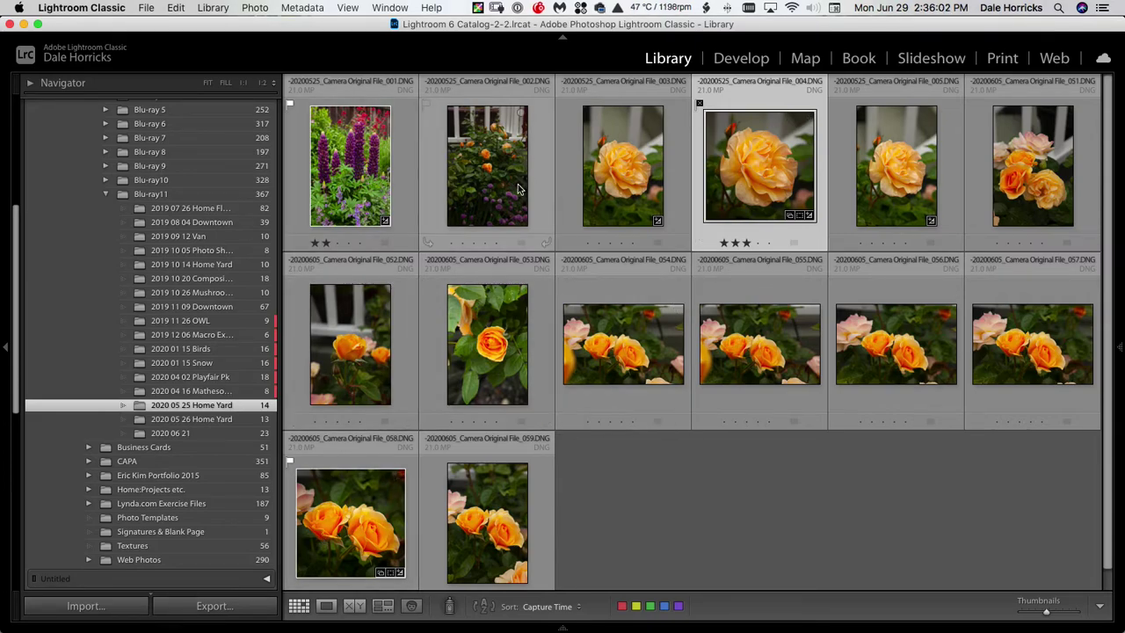
Delete eleven photos from disk, keeping only 001, 004 and 058 in the folder
click(522, 146)
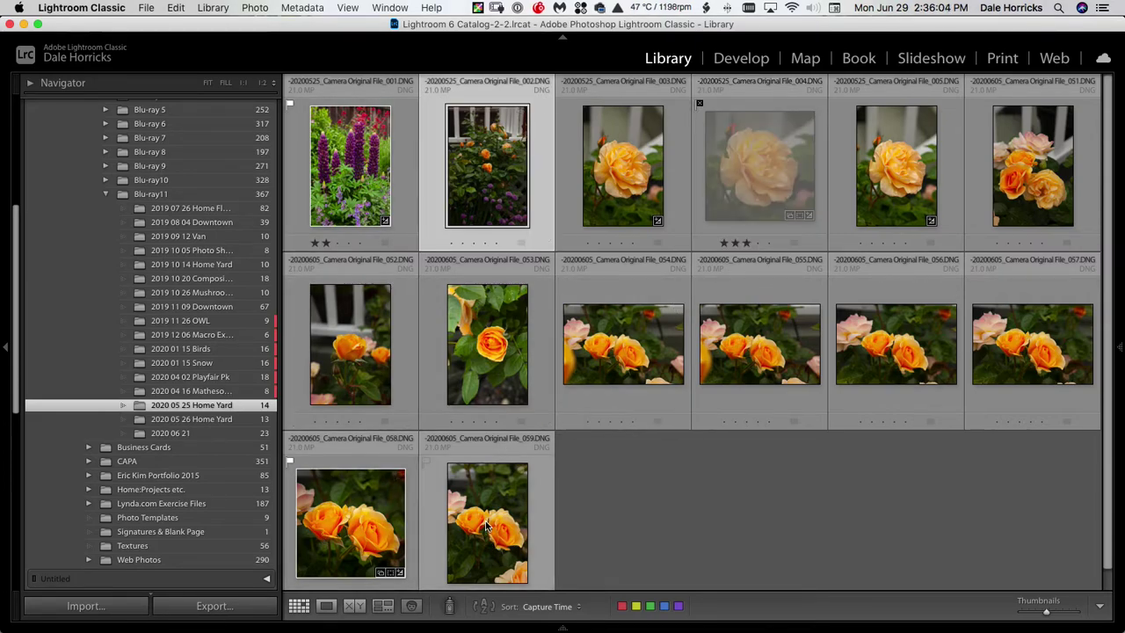
key(super+a)
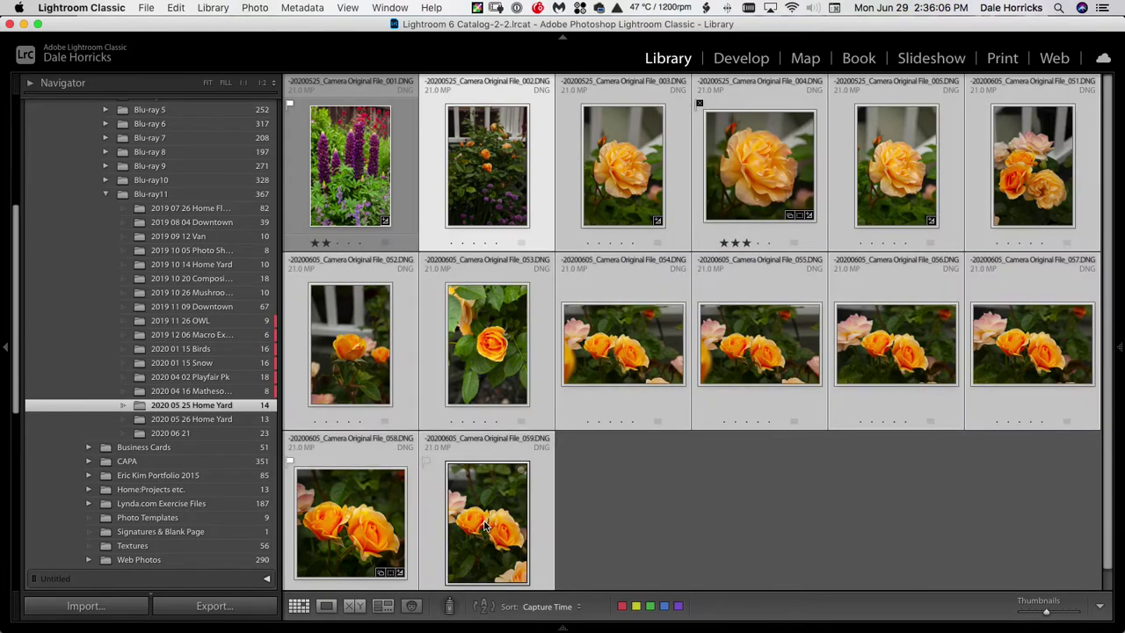
super+click(759, 146)
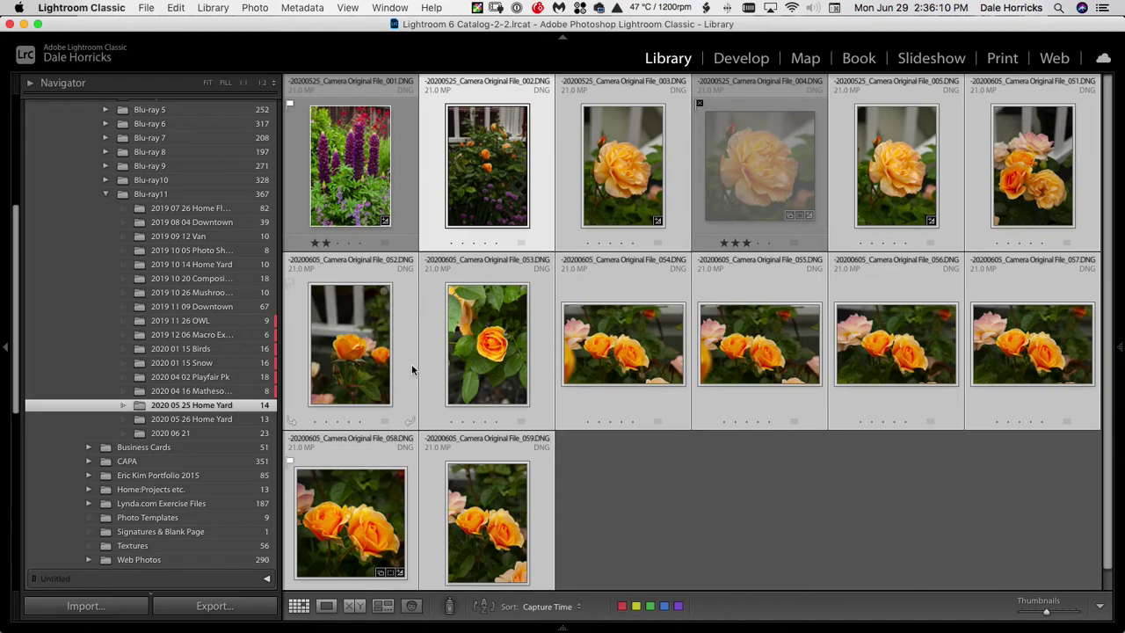
super+click(369, 507)
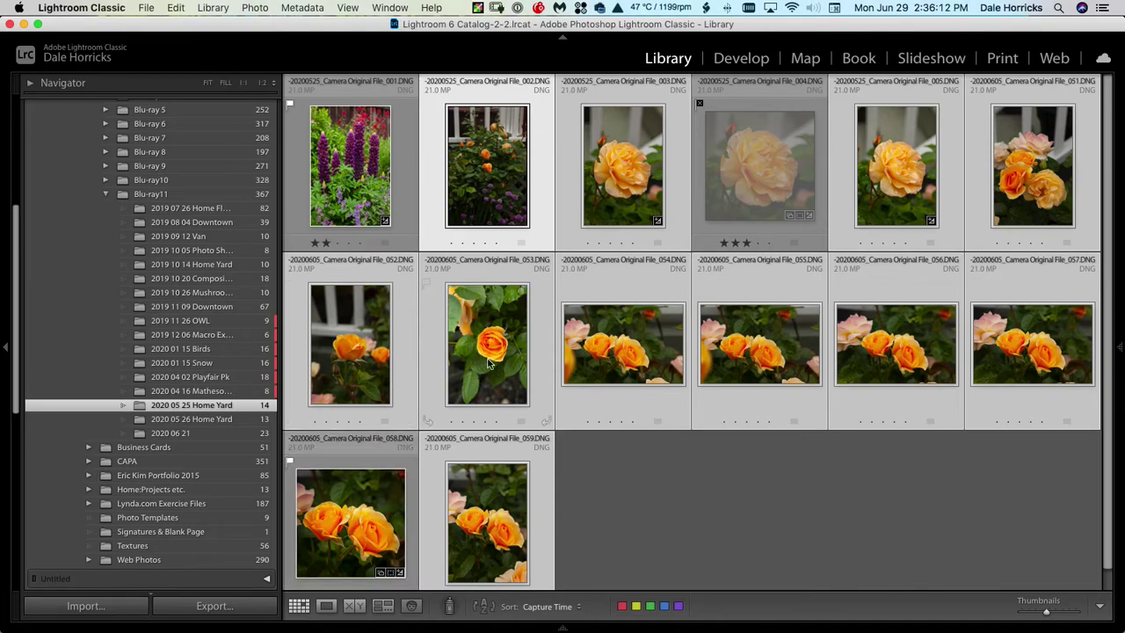
right_click(508, 168)
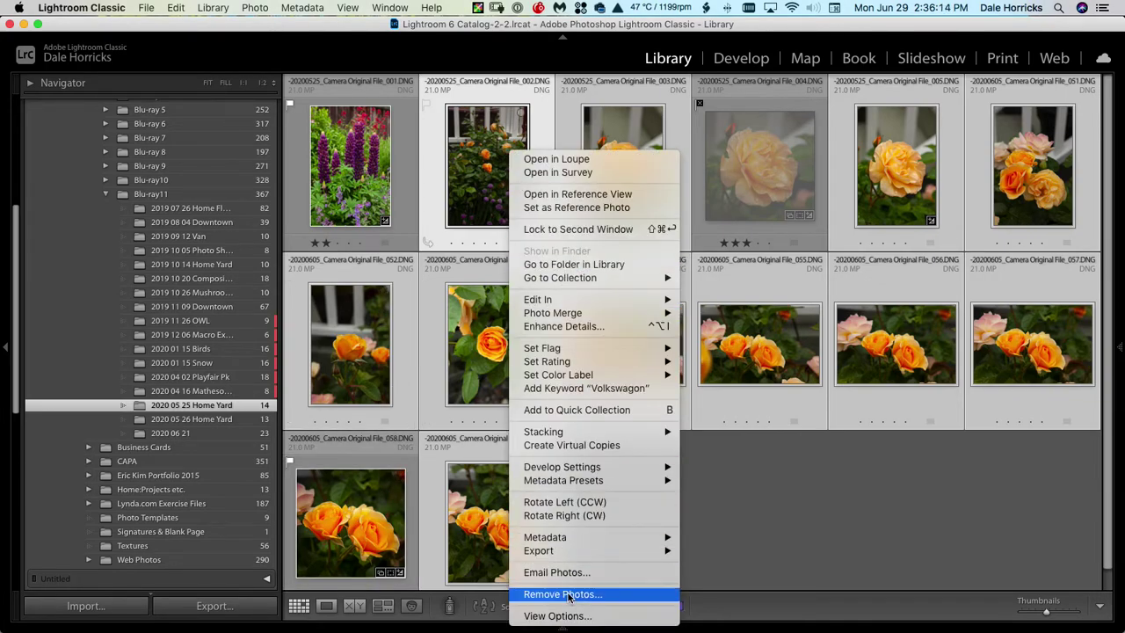
click(569, 594)
click(544, 241)
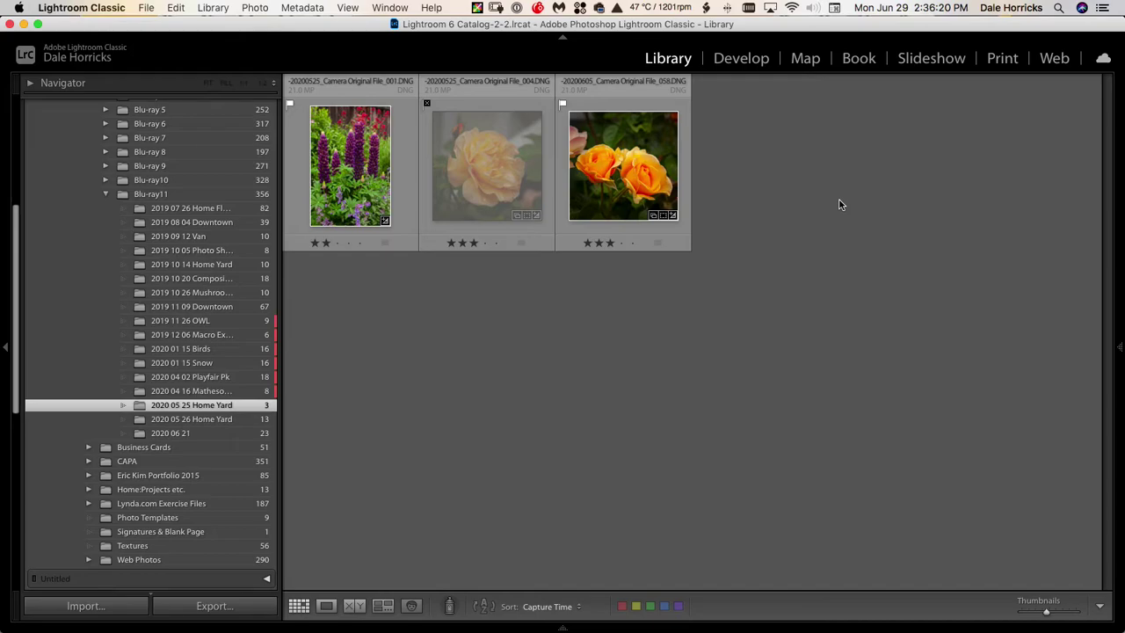
Clear the rose photo's reject flag, then show lupine photo 001 in Loupe view with the filmstrip
click(428, 105)
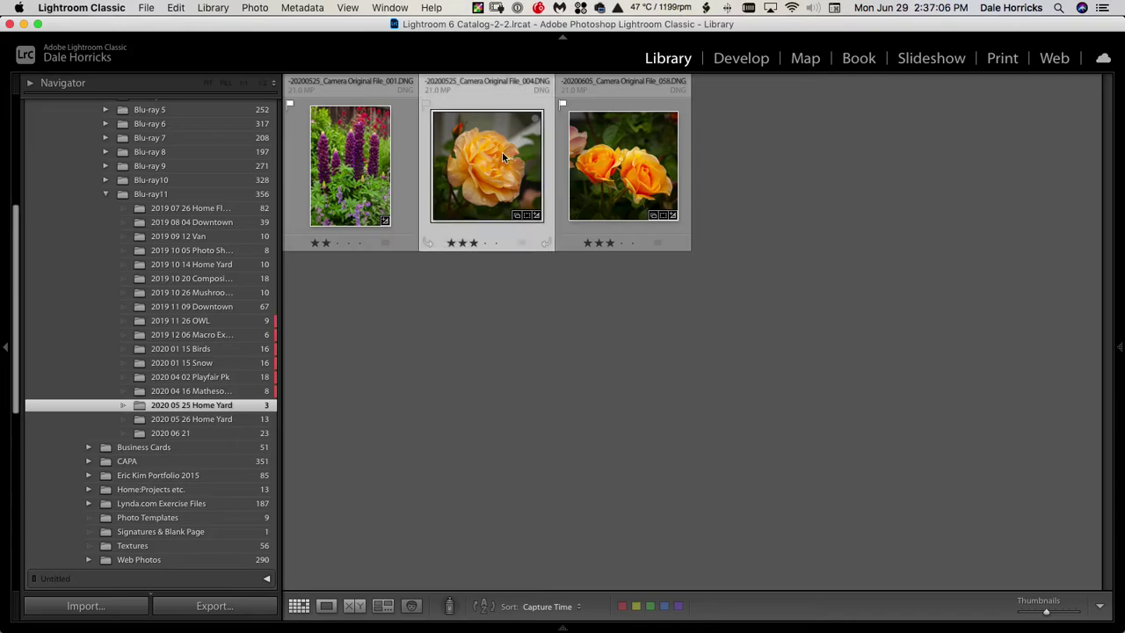
key(e)
key(F6)
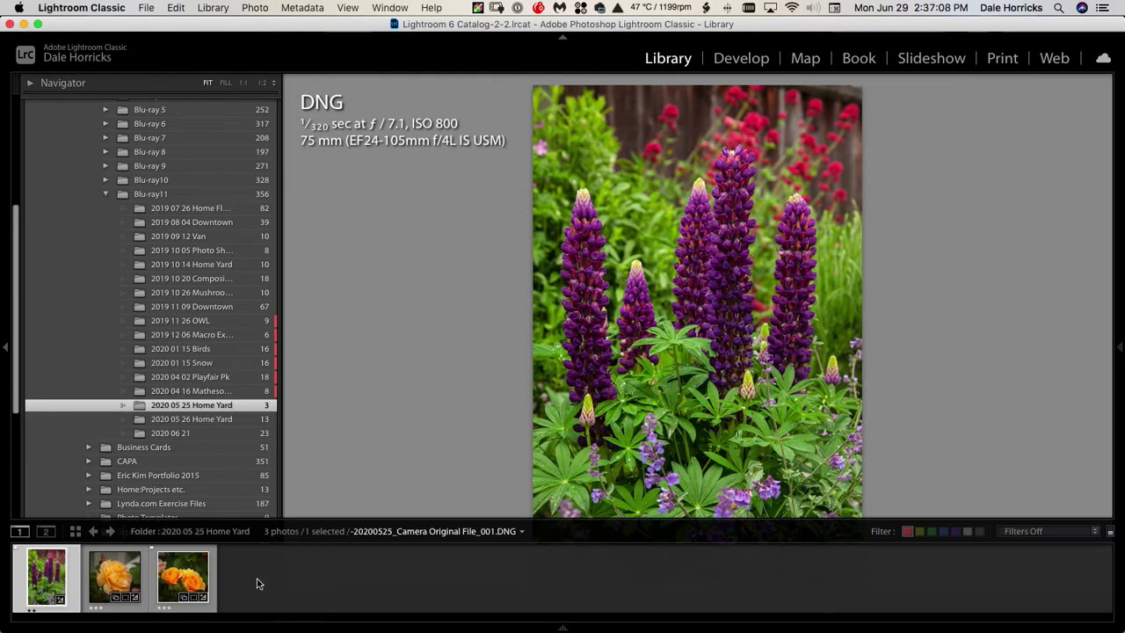
Open the 3-star rose with the filmstrip hidden, inspect its petals at 1:1, then zoom back out
click(129, 584)
key(F6)
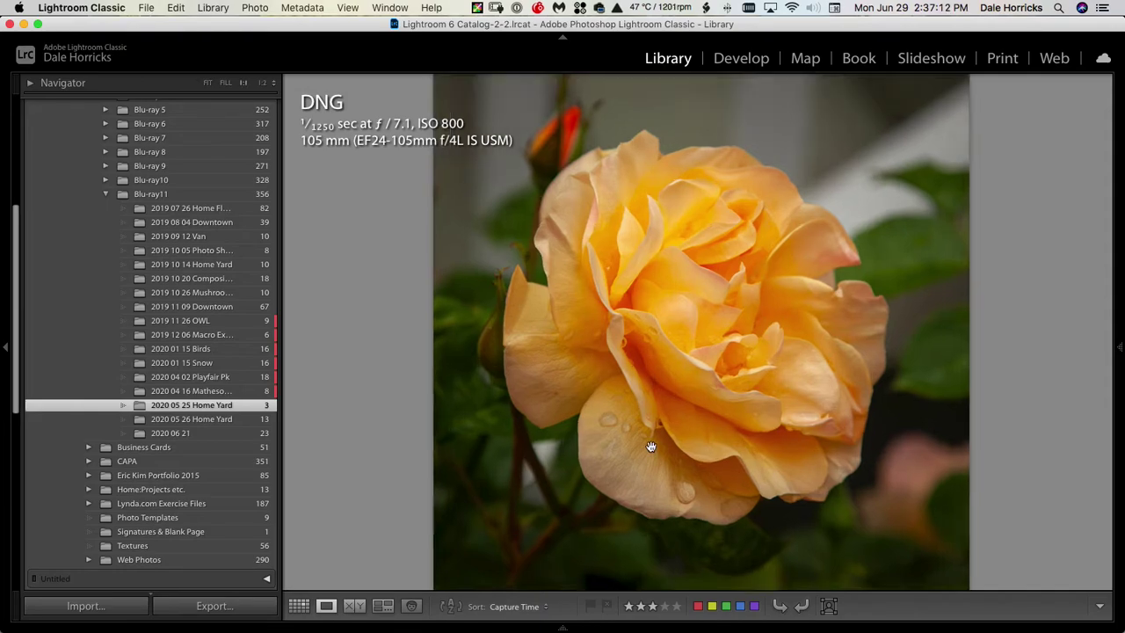
click(654, 447)
click(657, 431)
click(655, 430)
drag(886, 308, 457, 395)
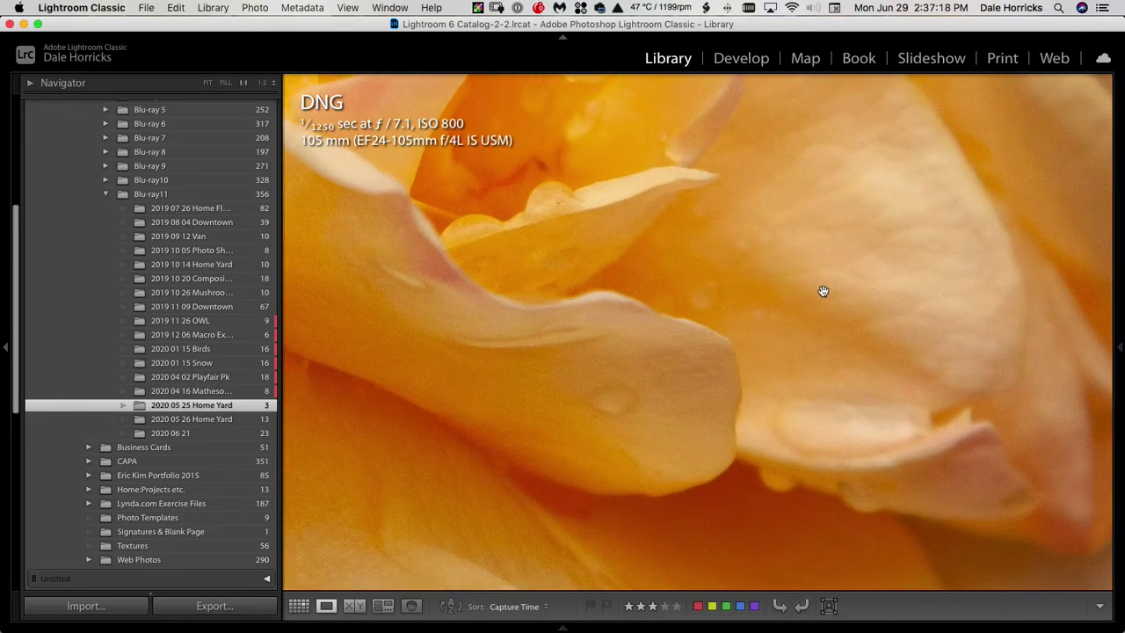
drag(821, 294, 698, 533)
click(770, 317)
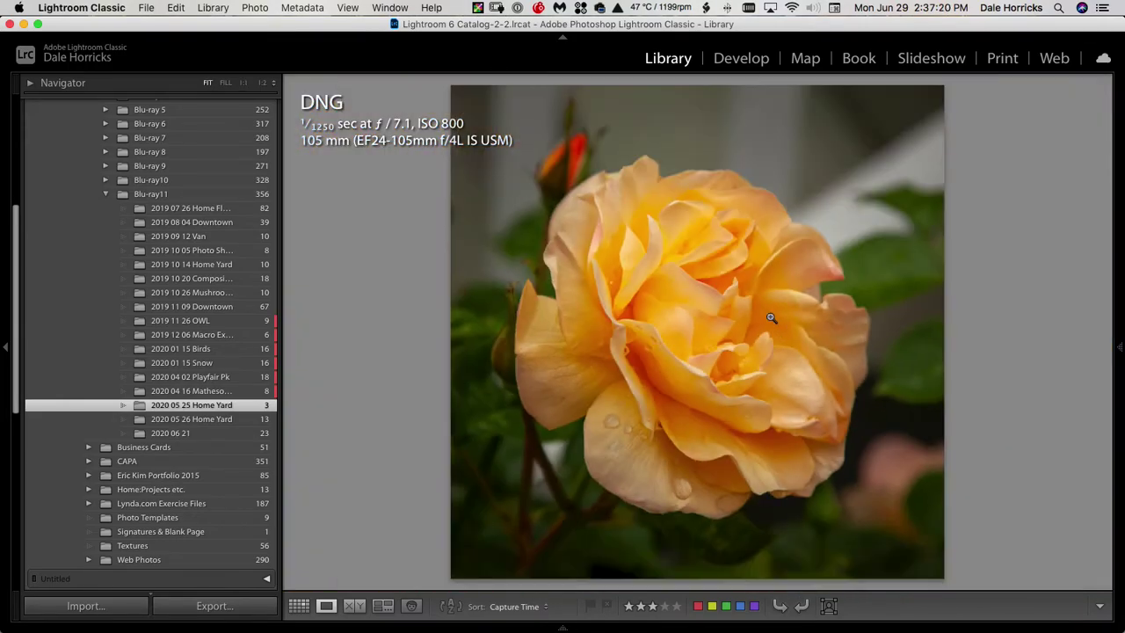
Reopen the rose from the grid and check a different petal area at 1:1
key(g)
double_click(502, 184)
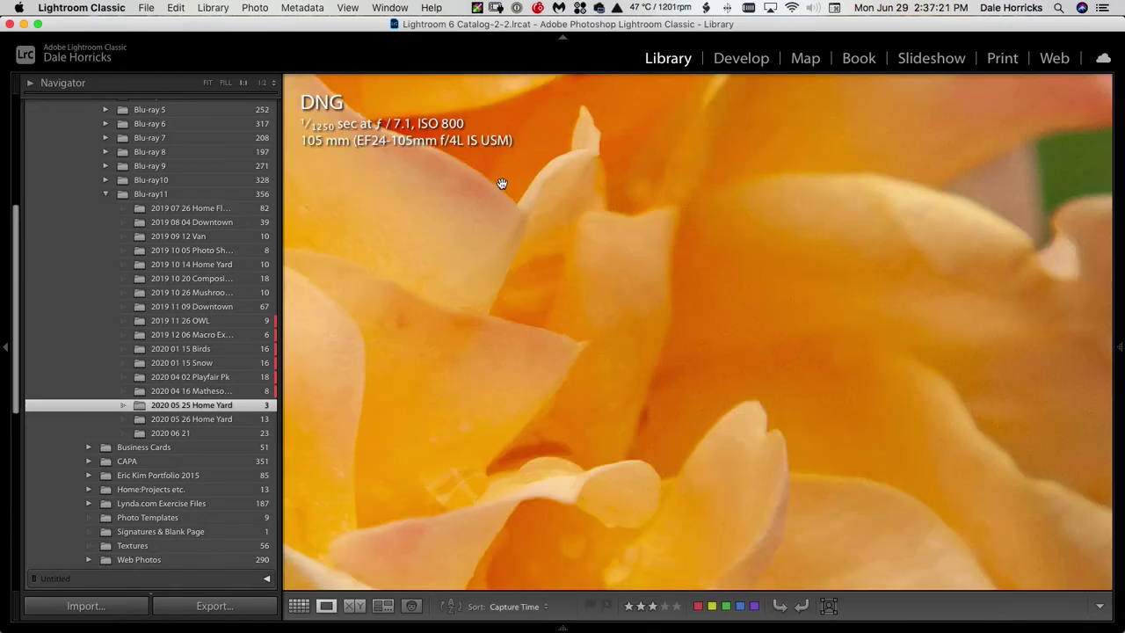
click(698, 296)
click(694, 294)
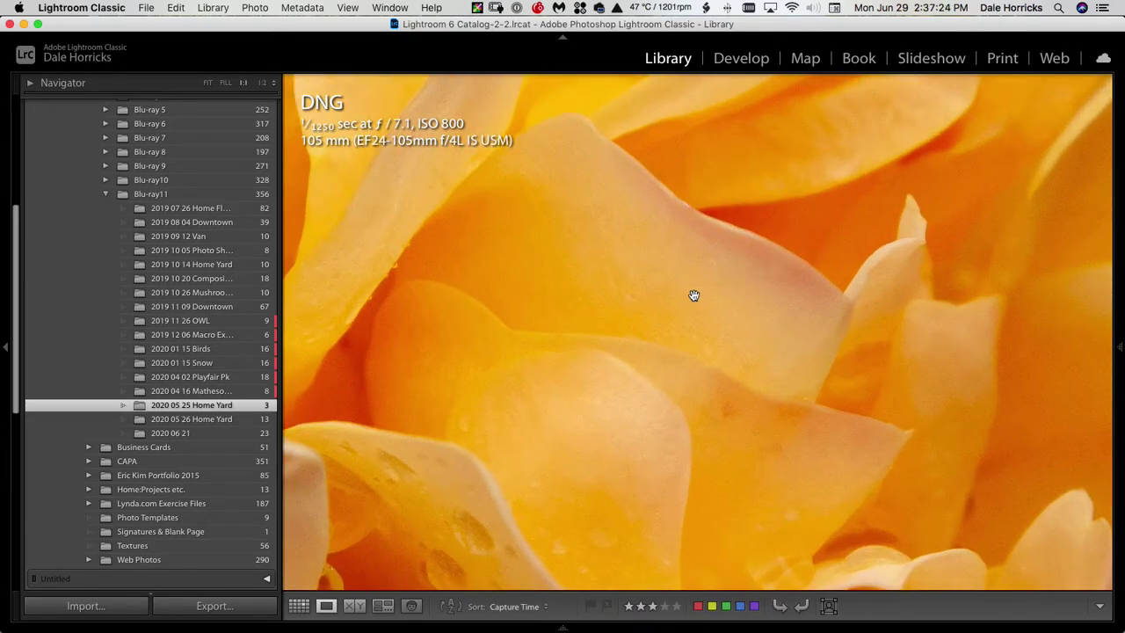
click(694, 295)
Examine the water drops on the rose petals at 1:1, then fit the whole rose in view
click(694, 295)
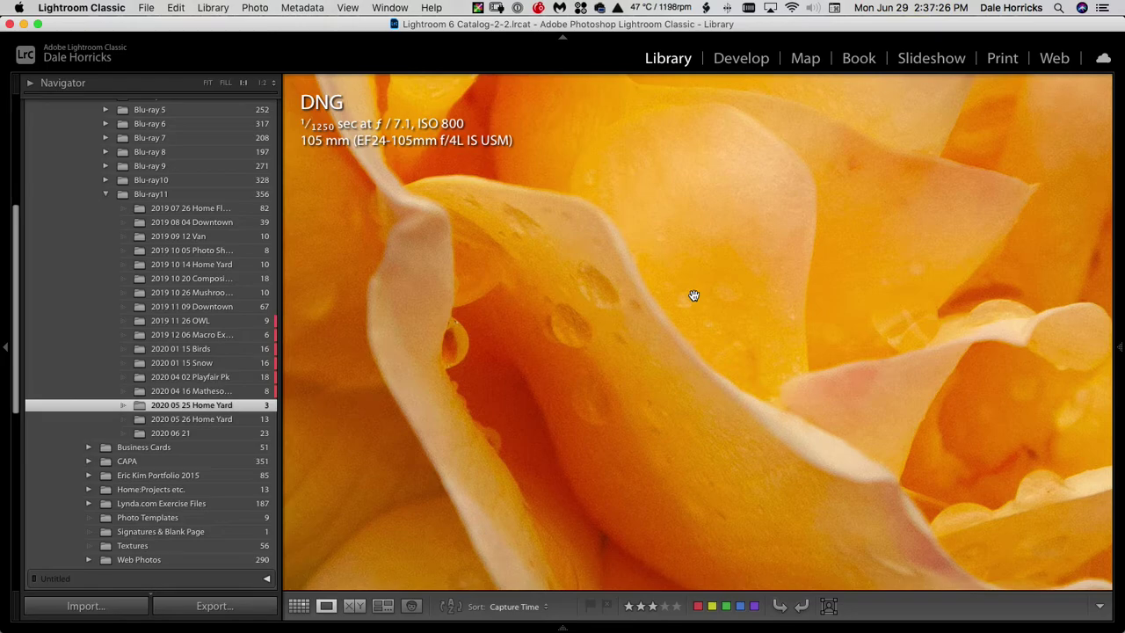
click(694, 295)
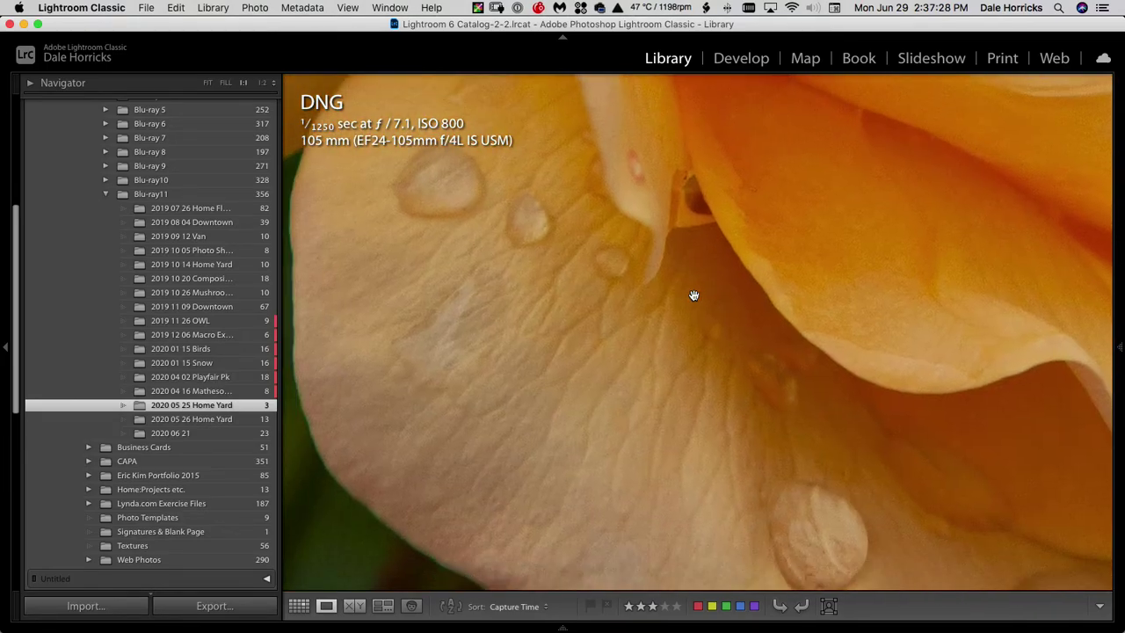
click(693, 295)
click(694, 295)
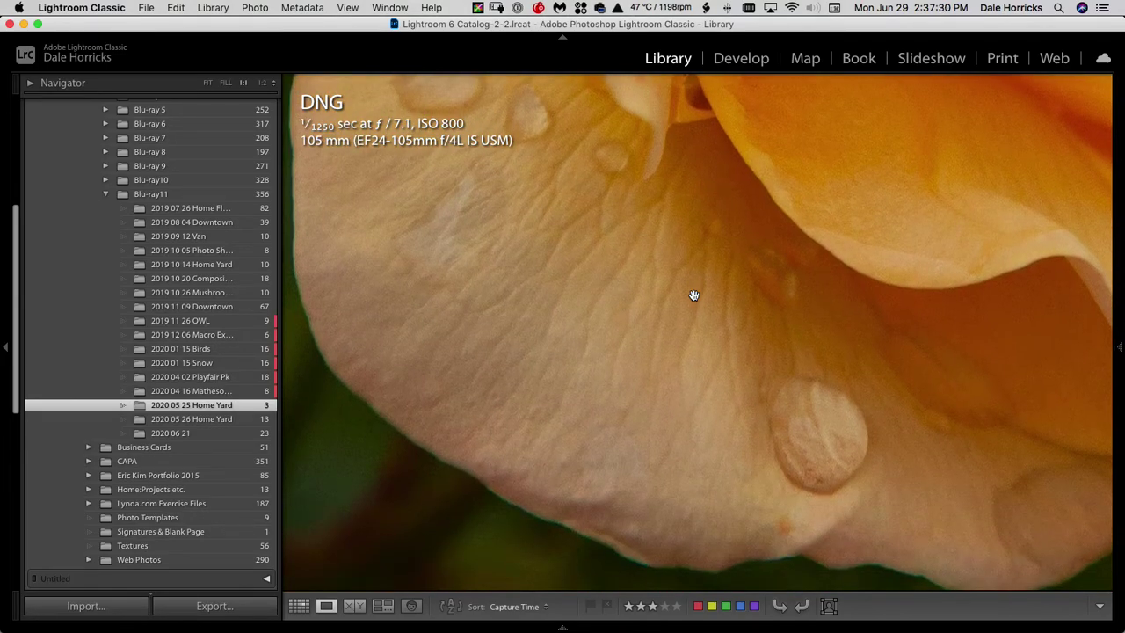
scroll(694, 294, up, 10)
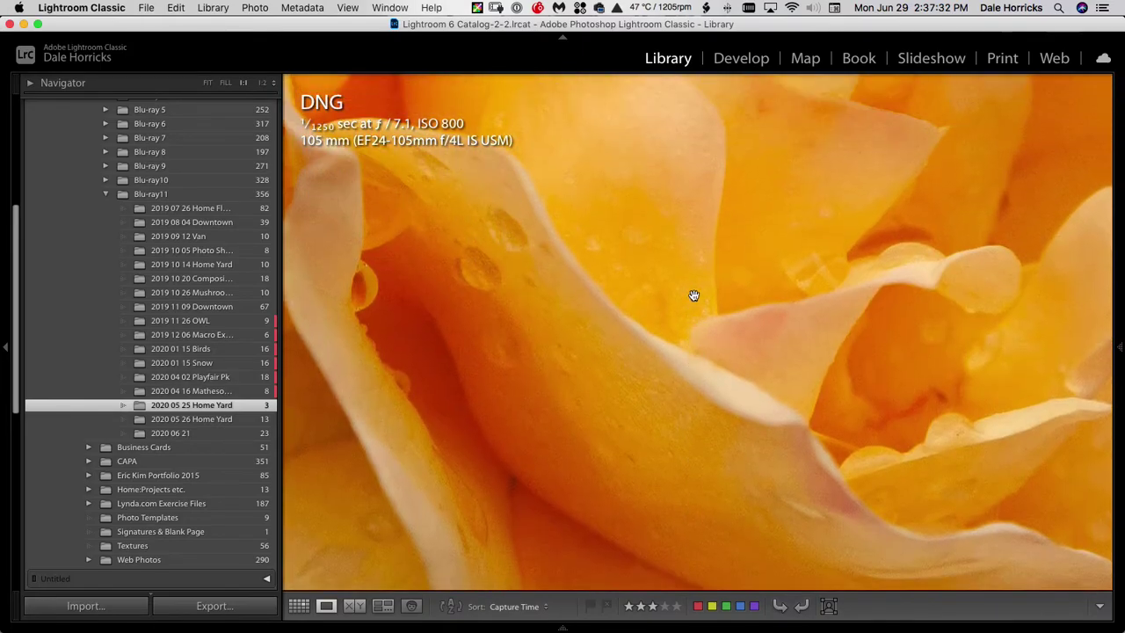
scroll(694, 294, up, 10)
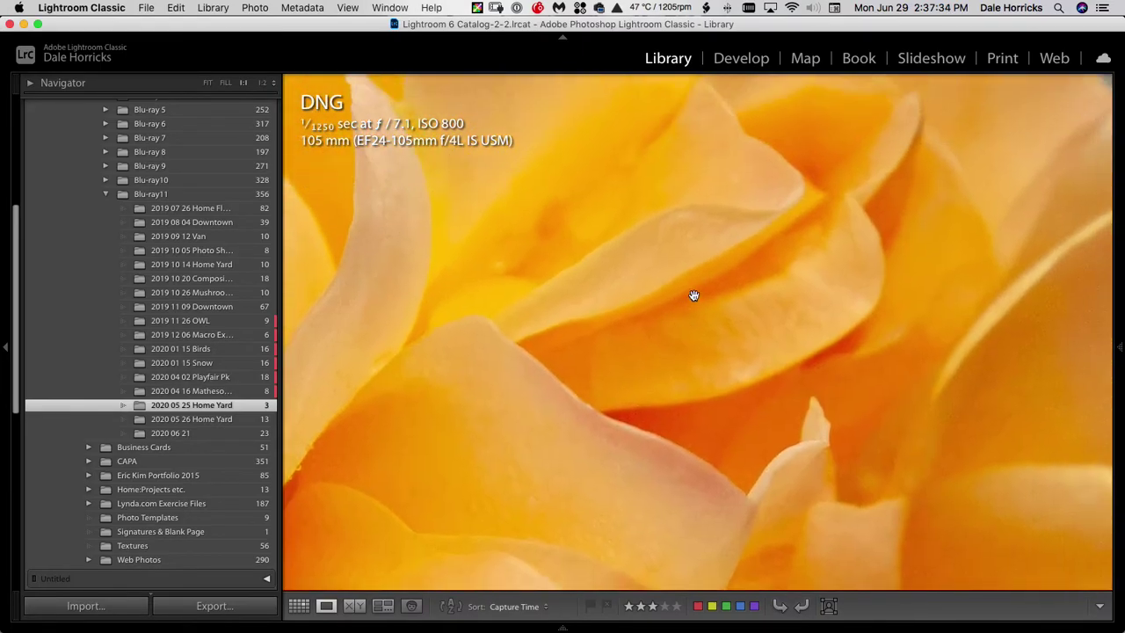
scroll(693, 295, up, 3)
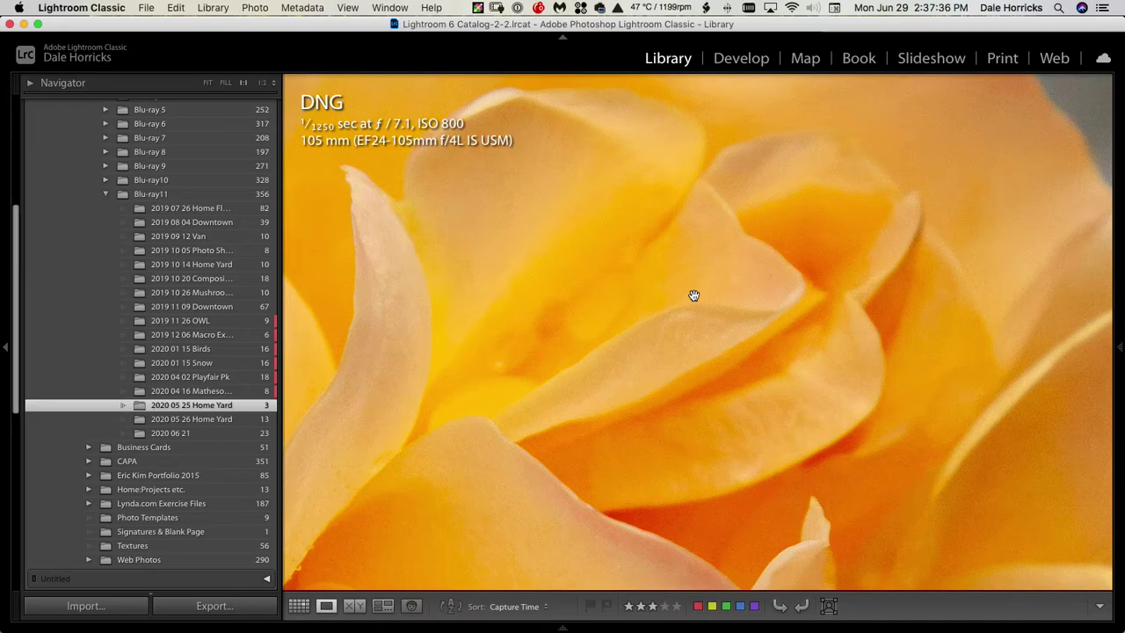
scroll(693, 294, up, 10)
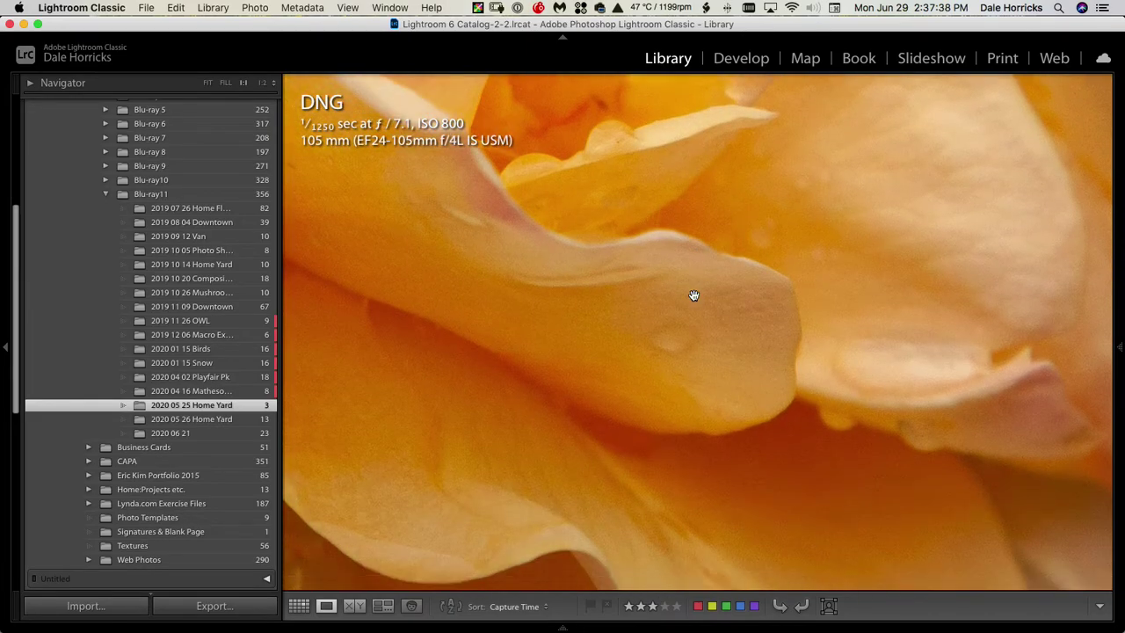
click(664, 292)
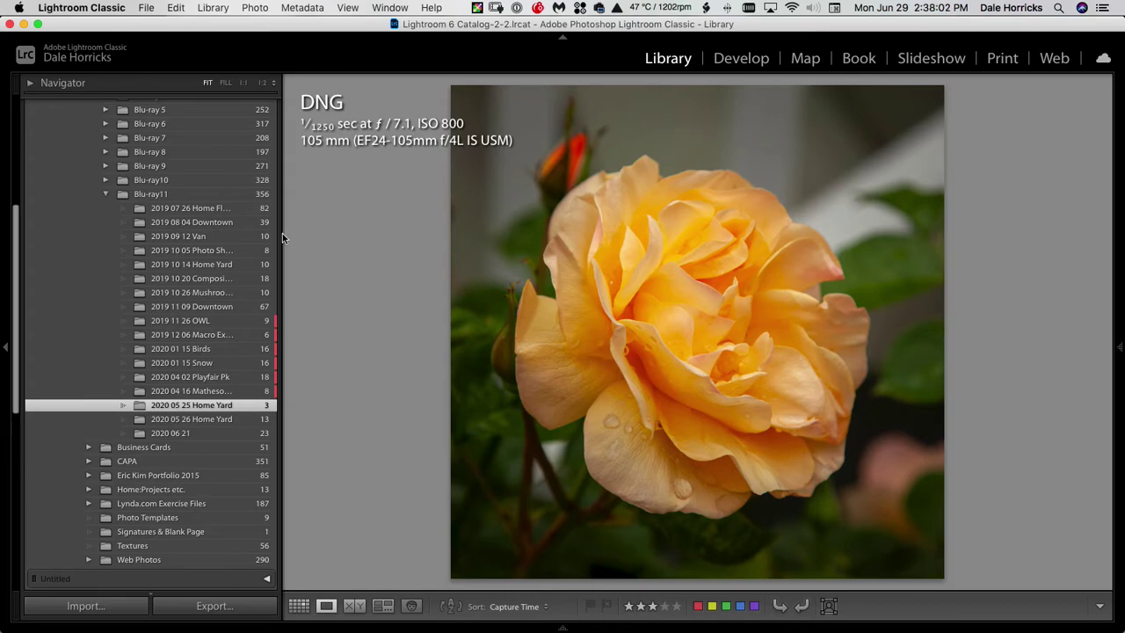
Collapse Blu-ray's folder, open the 1055-photo 0* DNG's & JPEGS collection, then switch to QuickTime Player
scroll(146, 210, up, 10)
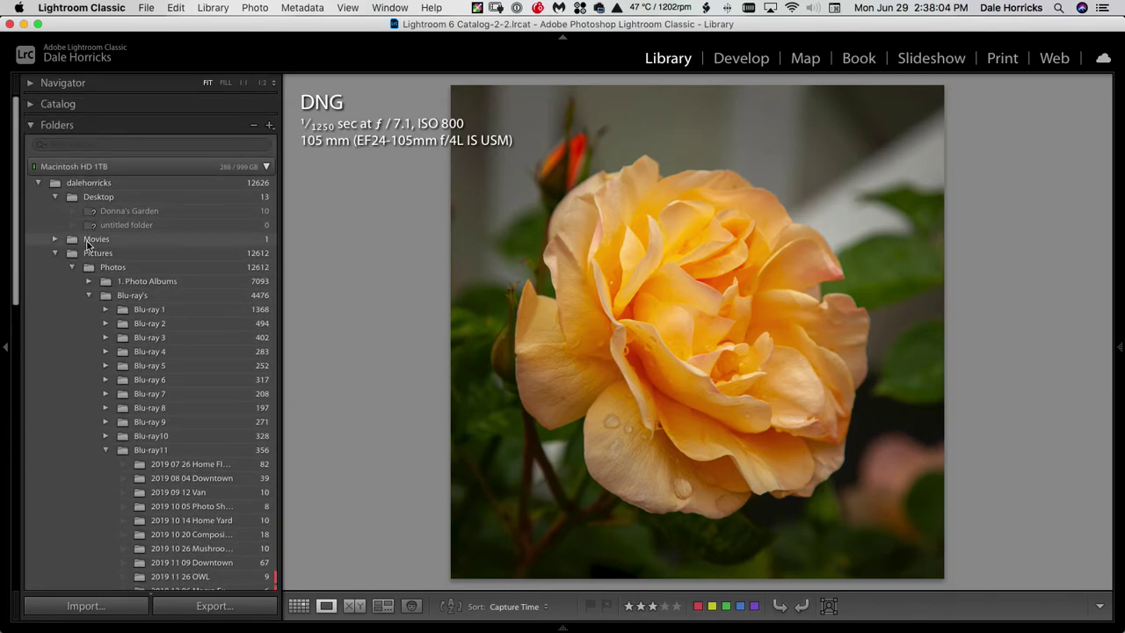
click(88, 296)
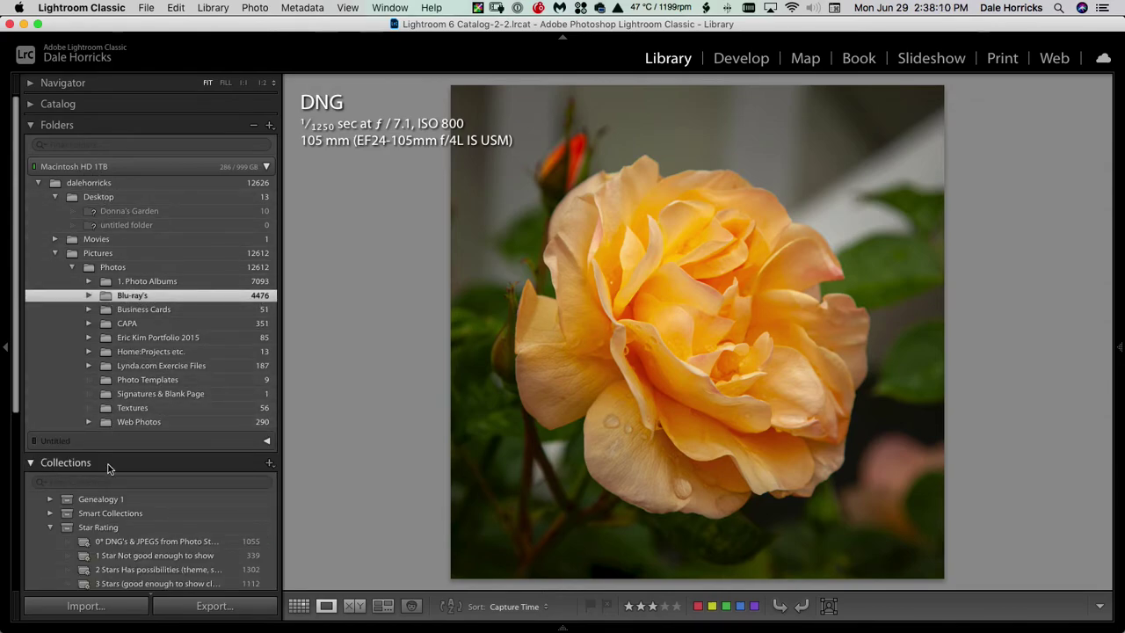
scroll(174, 430, down, 3)
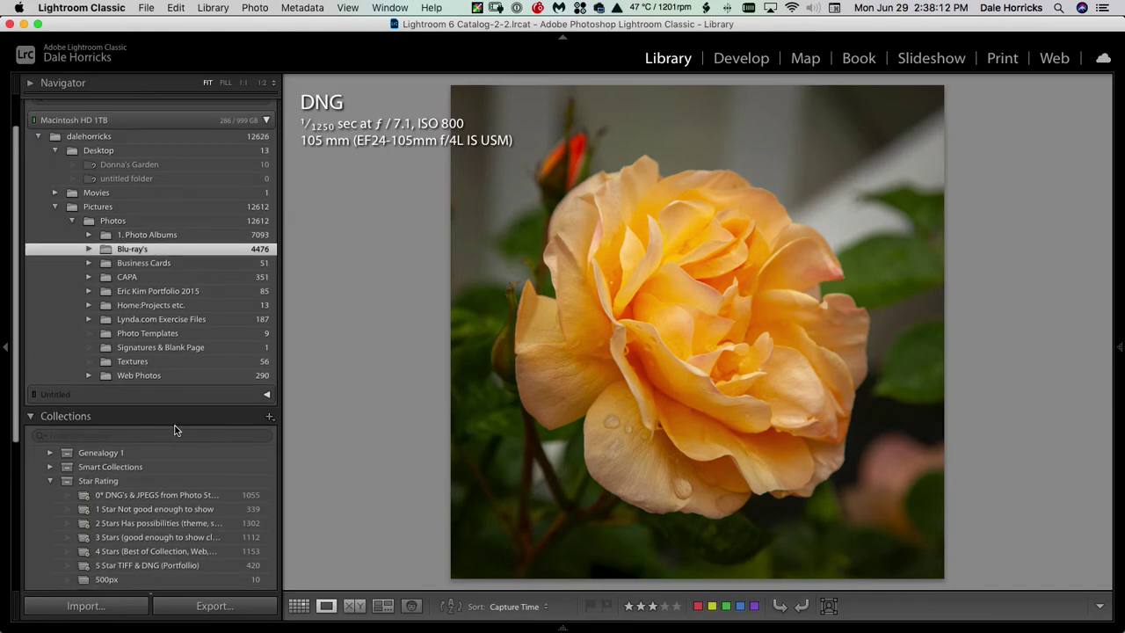
scroll(174, 430, down, 1)
scroll(164, 395, up, 1)
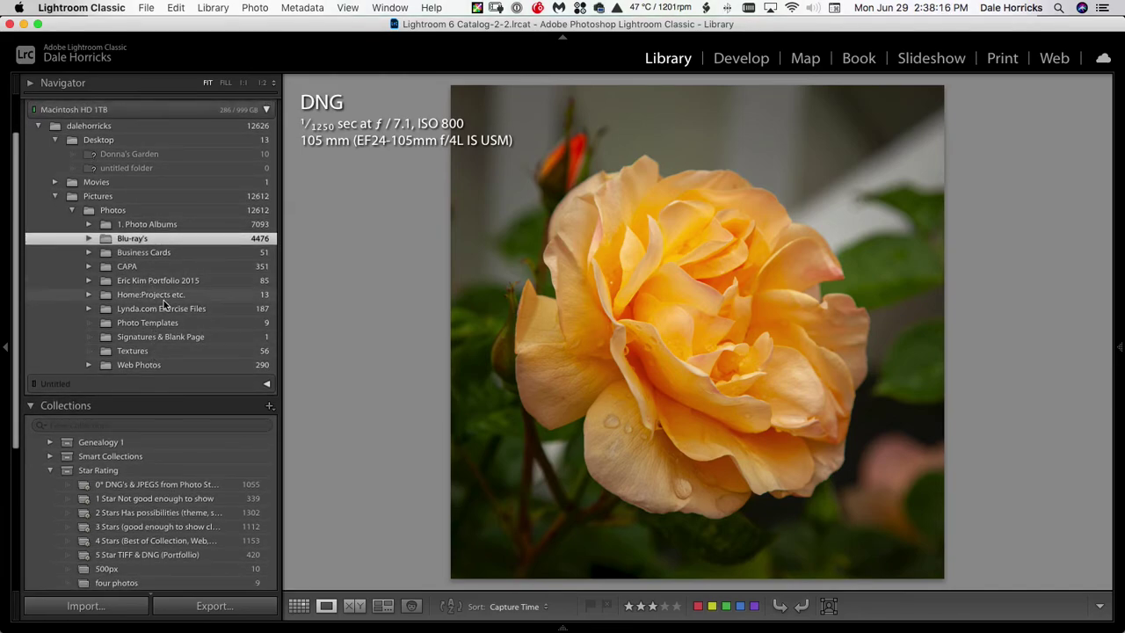
click(152, 485)
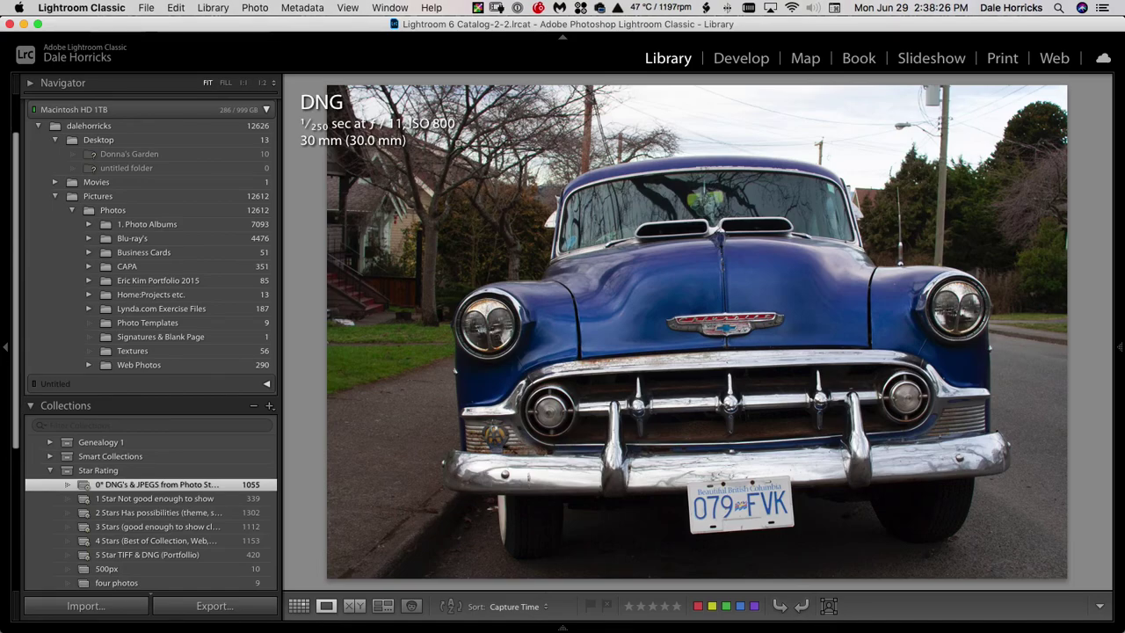
mouse_move(797, 616)
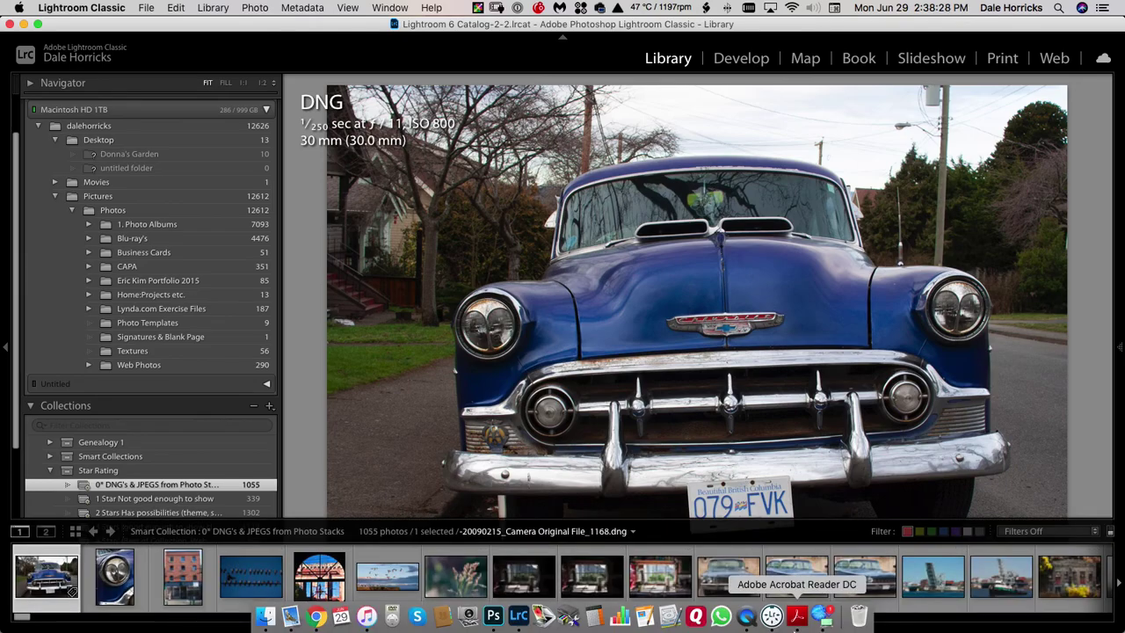
click(746, 616)
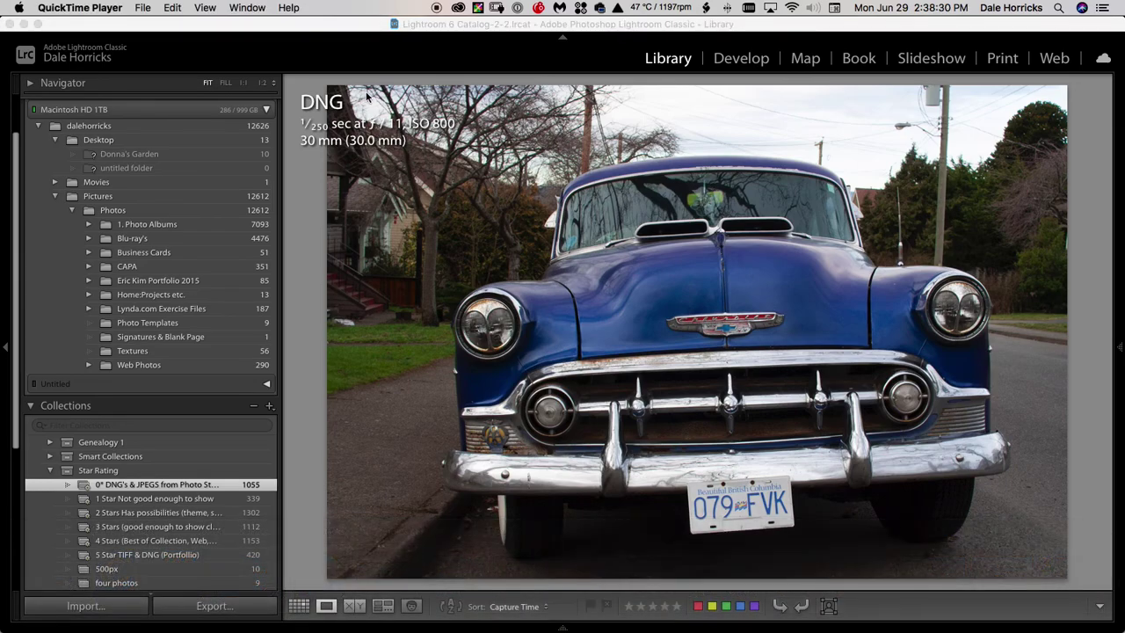